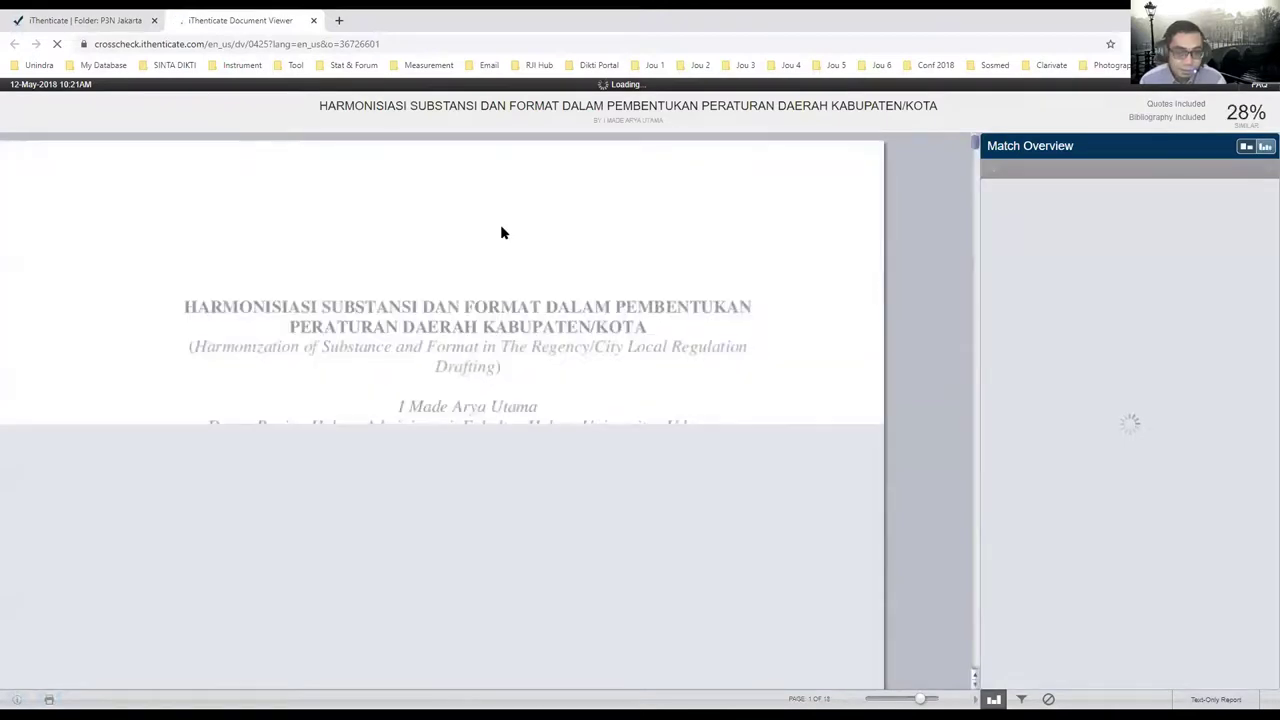
Examine the highlighted matches in the English and Indonesian abstracts at the start of the document.
{"action": "scroll", "coordinate": [503, 233], "scroll_direction": "down", "scroll_amount": 3}
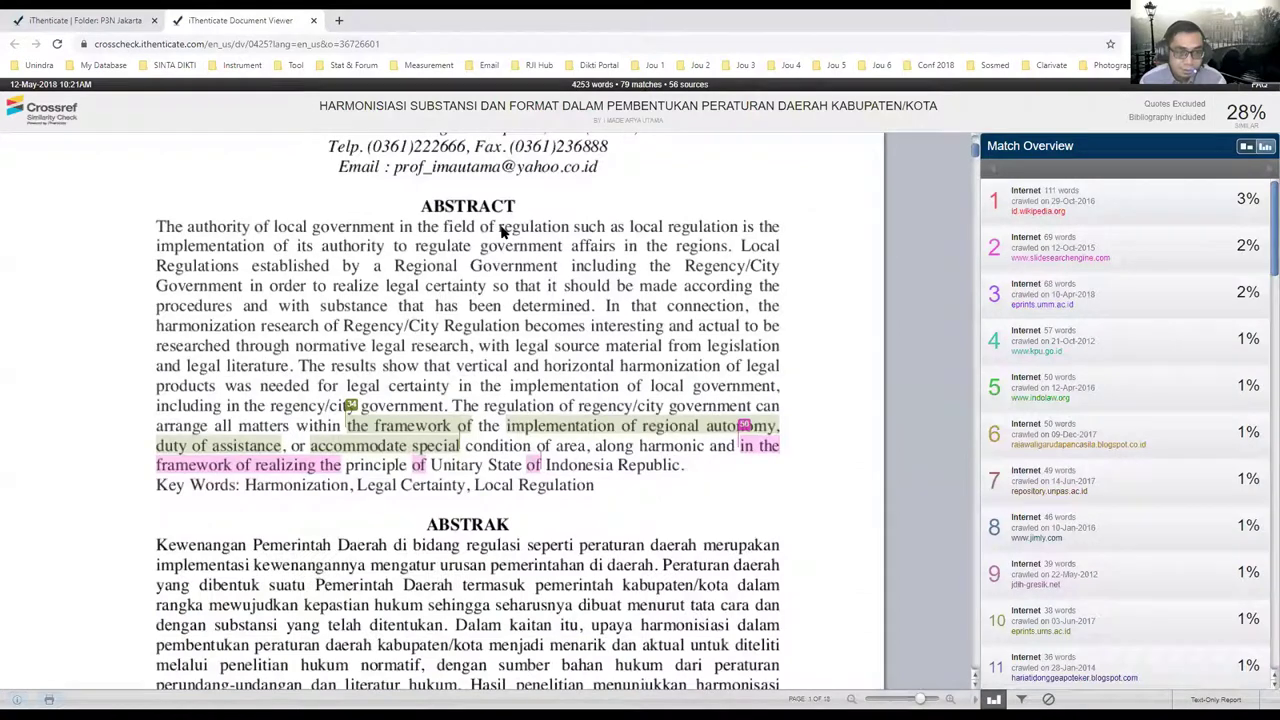
{"action": "scroll", "coordinate": [503, 233], "scroll_direction": "down", "scroll_amount": 5}
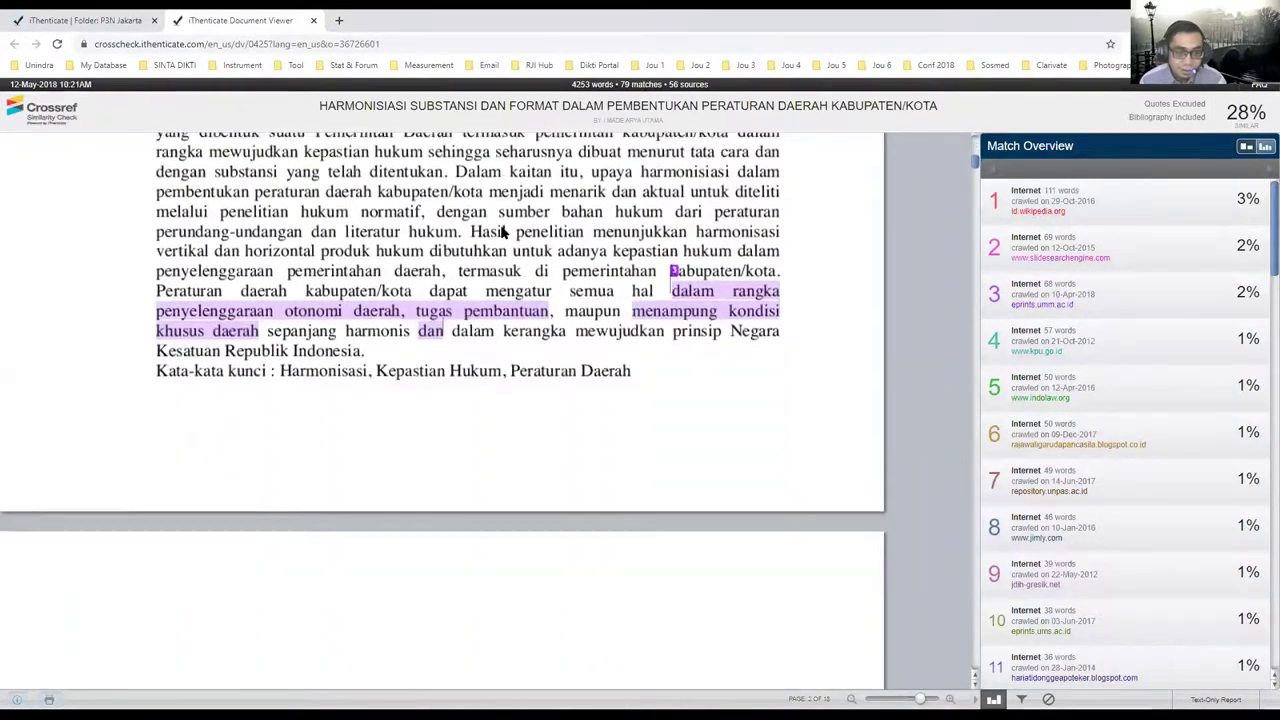
{"action": "scroll", "coordinate": [503, 233], "scroll_direction": "up", "scroll_amount": 6}
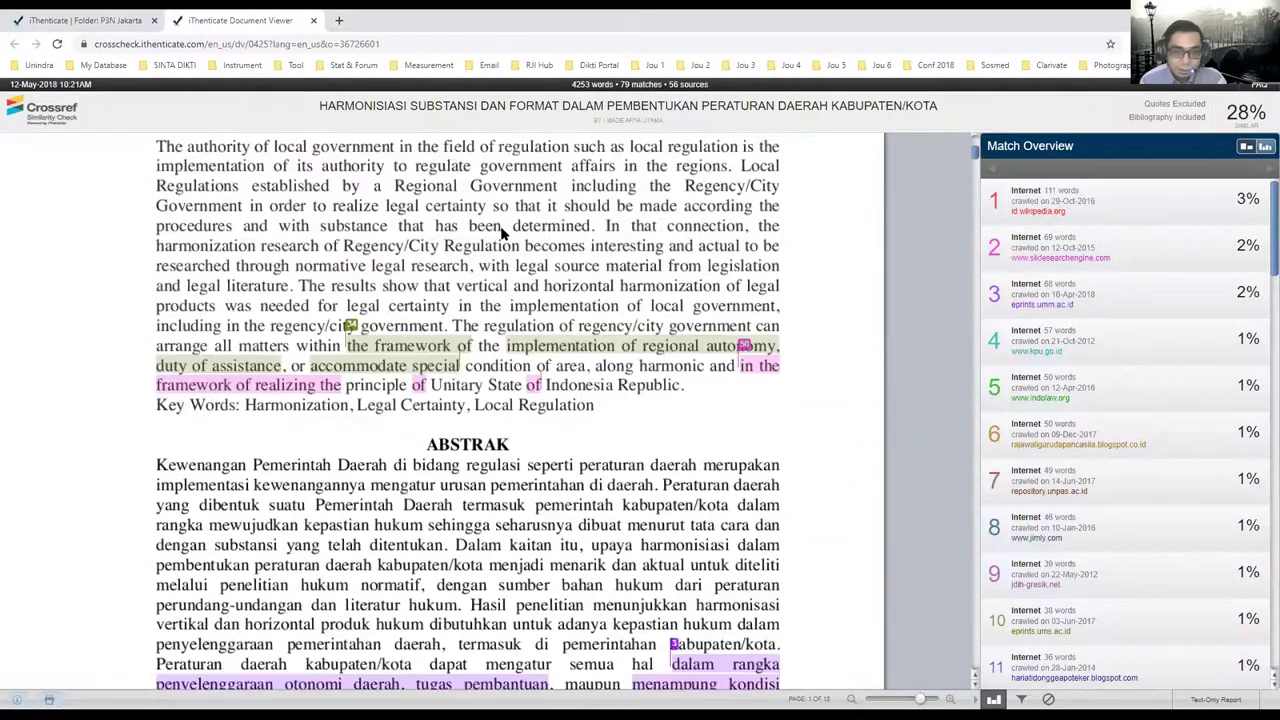
{"action": "scroll", "coordinate": [726, 183], "scroll_direction": "up", "scroll_amount": 3}
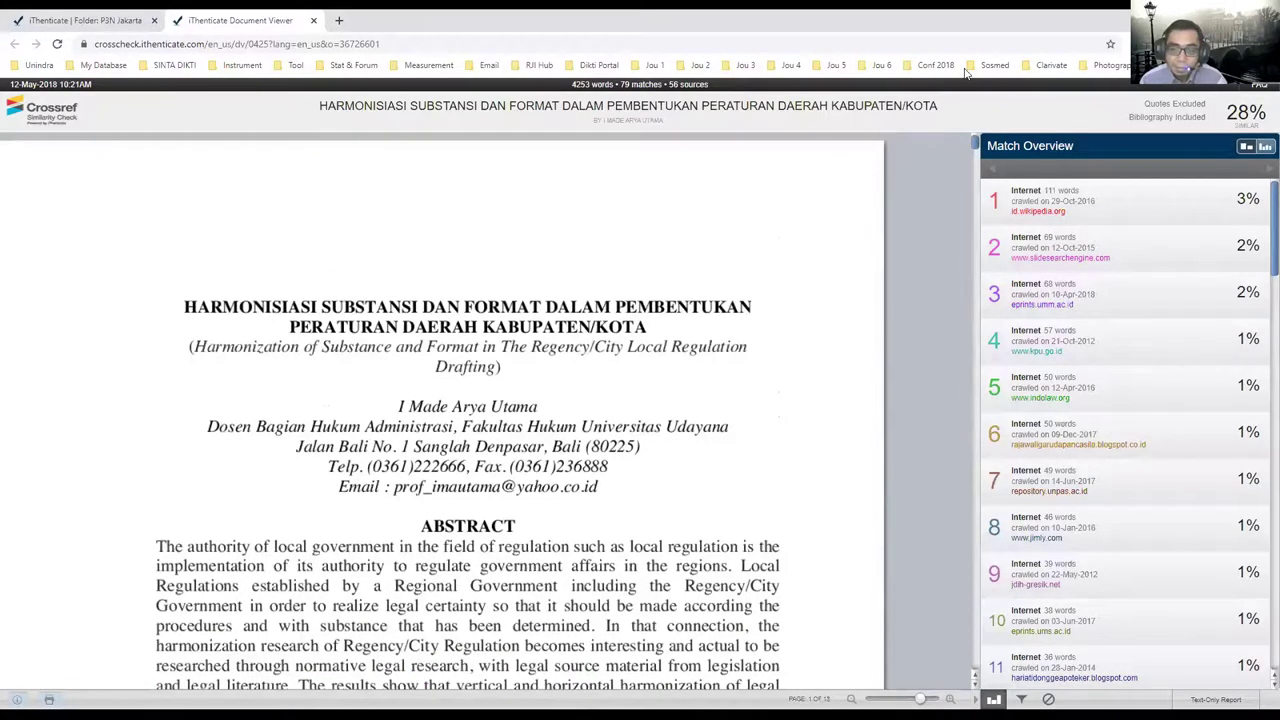
{"action": "scroll", "coordinate": [329, 210], "scroll_direction": "down", "scroll_amount": 5}
{"action": "scroll", "coordinate": [329, 210], "scroll_direction": "down", "scroll_amount": 3}
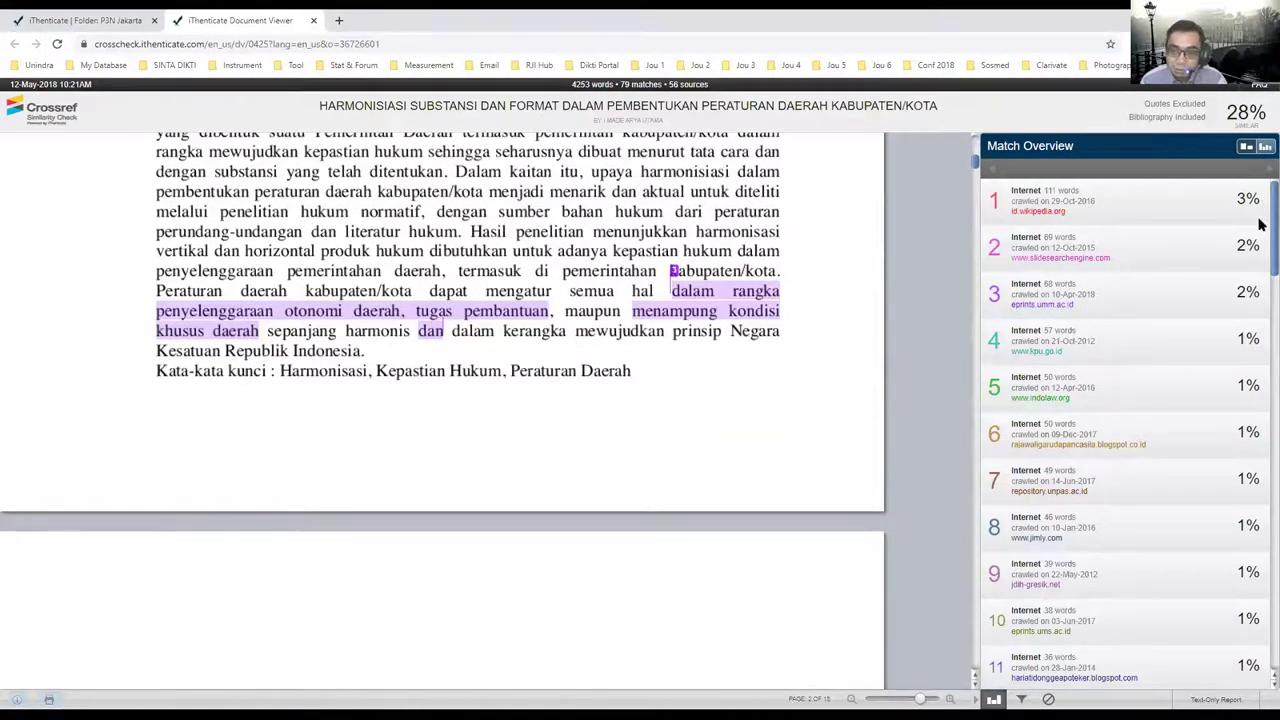
Look through the ranked list of matching sources and their similarity percentages in the Match Overview.
{"action": "scroll", "coordinate": [1259, 225], "scroll_direction": "down", "scroll_amount": 7}
{"action": "scroll", "coordinate": [1259, 335], "scroll_direction": "down", "scroll_amount": 9}
{"action": "scroll", "coordinate": [1259, 512], "scroll_direction": "down", "scroll_amount": 6}
{"action": "scroll", "coordinate": [1259, 560], "scroll_direction": "up", "scroll_amount": 20}
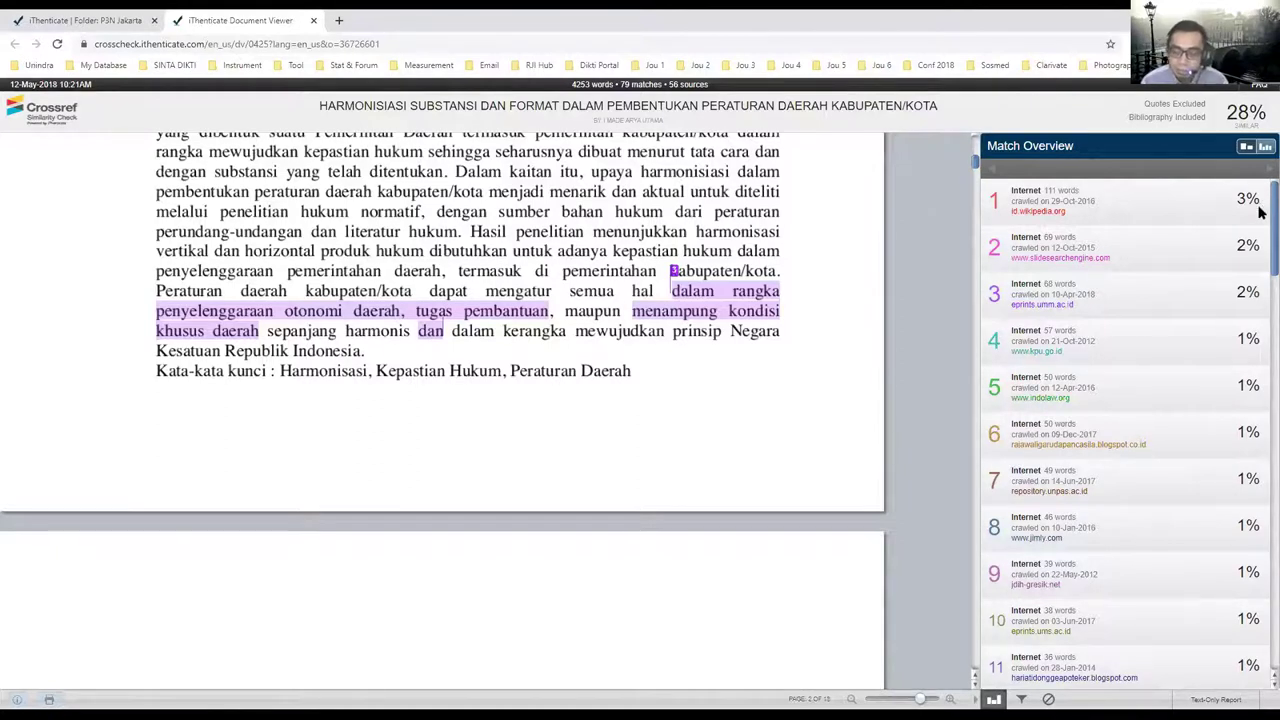
{"action": "scroll", "coordinate": [1258, 215], "scroll_direction": "down", "scroll_amount": 4}
{"action": "scroll", "coordinate": [1258, 280], "scroll_direction": "down", "scroll_amount": 6}
{"action": "scroll", "coordinate": [1258, 365], "scroll_direction": "down", "scroll_amount": 5}
{"action": "scroll", "coordinate": [1258, 358], "scroll_direction": "up", "scroll_amount": 2}
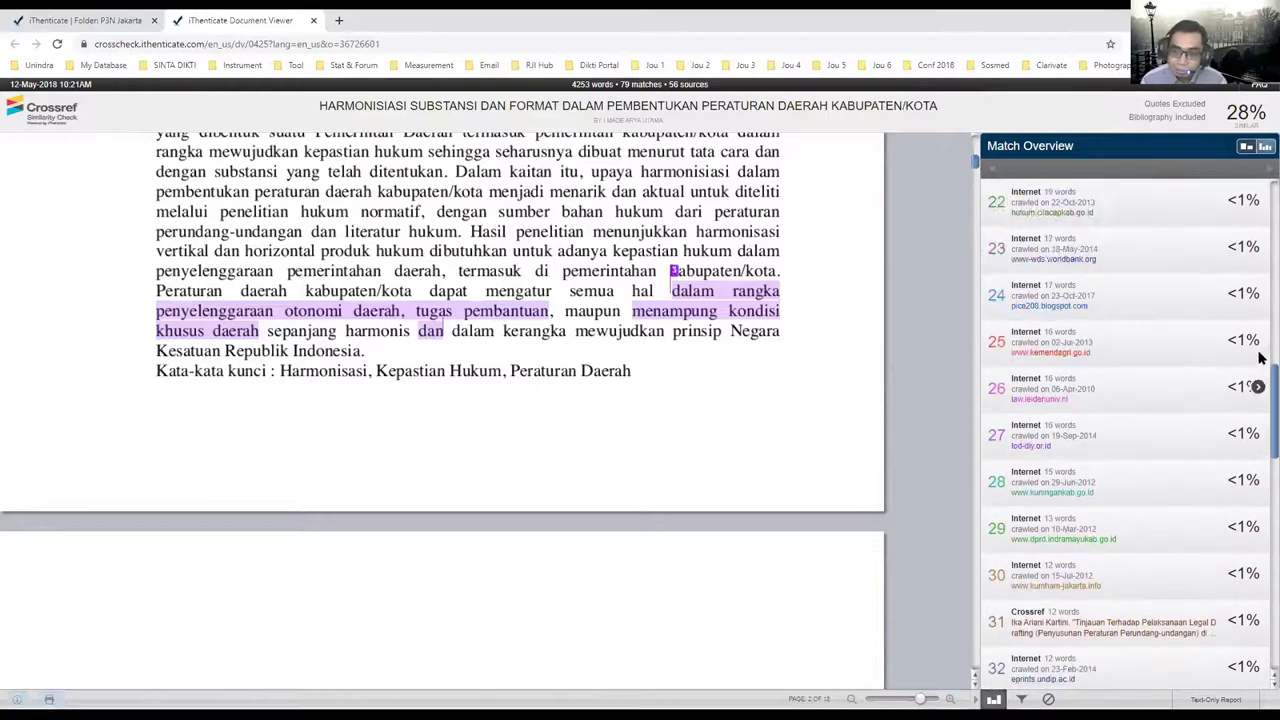
{"action": "scroll", "coordinate": [1258, 358], "scroll_direction": "up", "scroll_amount": 12}
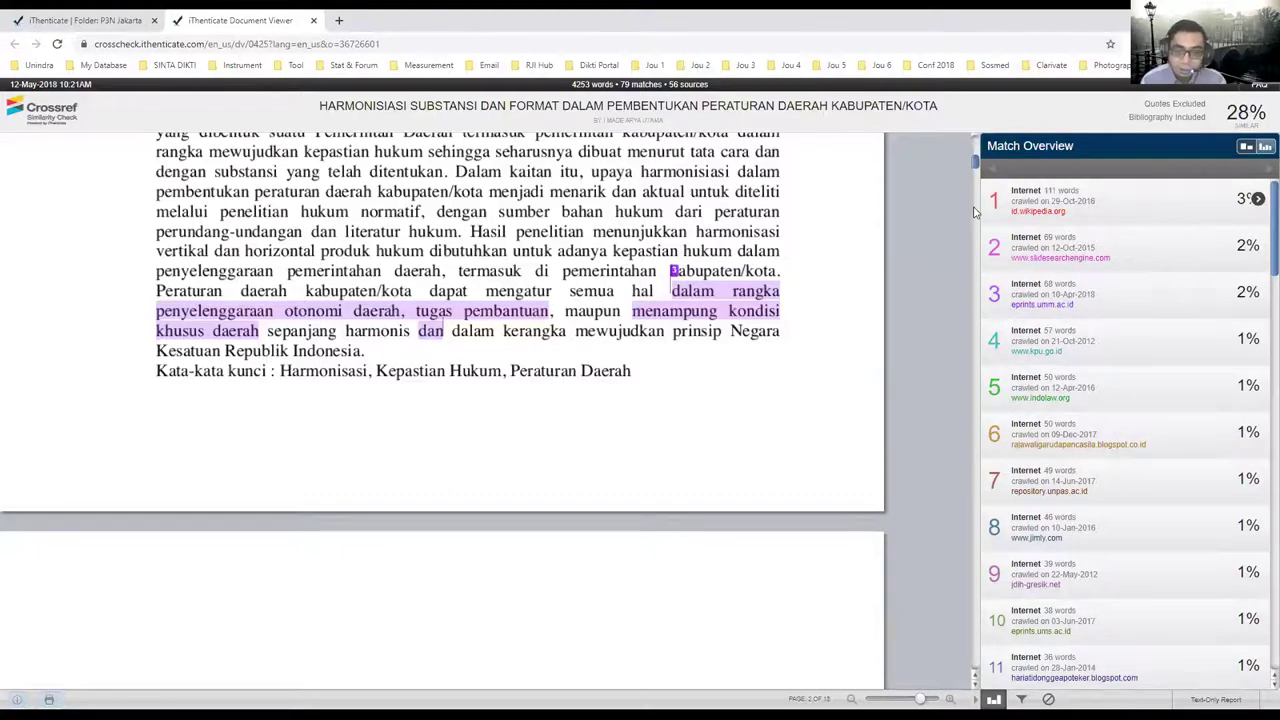
{"action": "scroll", "coordinate": [1250, 210], "scroll_direction": "down", "scroll_amount": 1}
{"action": "scroll", "coordinate": [1261, 217], "scroll_direction": "down", "scroll_amount": 1}
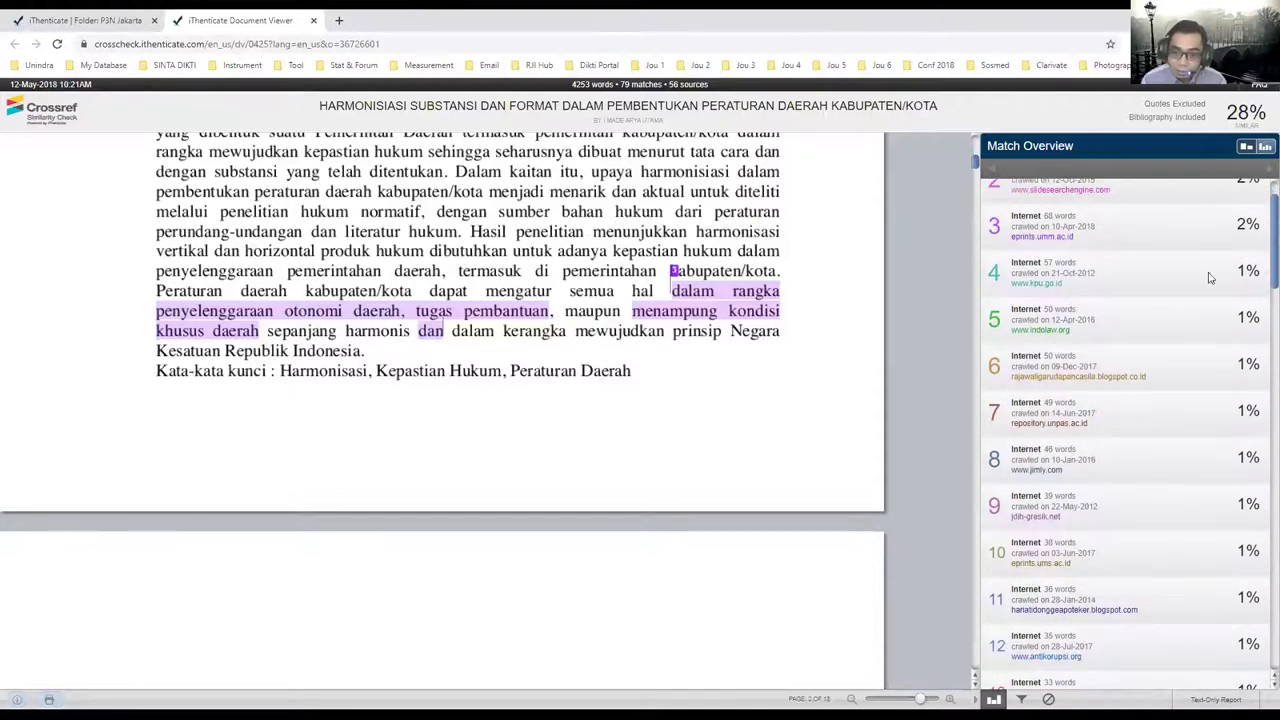
{"action": "scroll", "coordinate": [1118, 380], "scroll_direction": "down", "scroll_amount": 1}
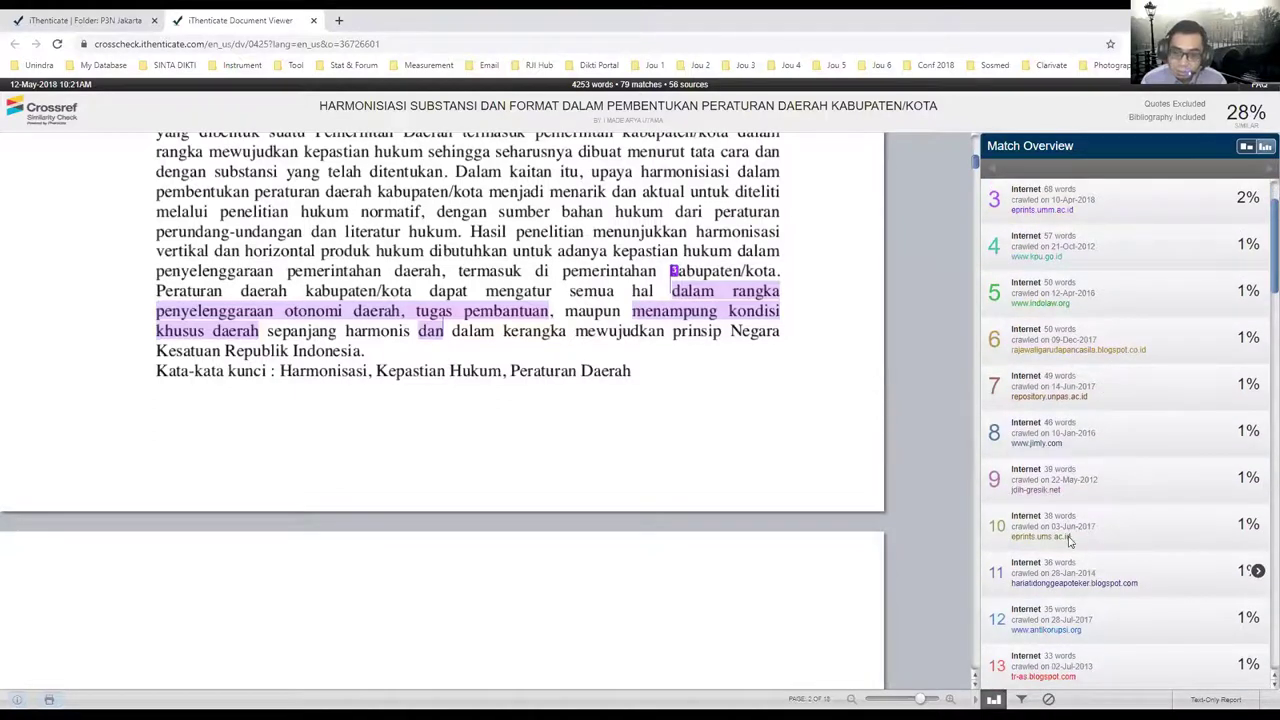
{"action": "scroll", "coordinate": [1100, 470], "scroll_direction": "up", "scroll_amount": 1}
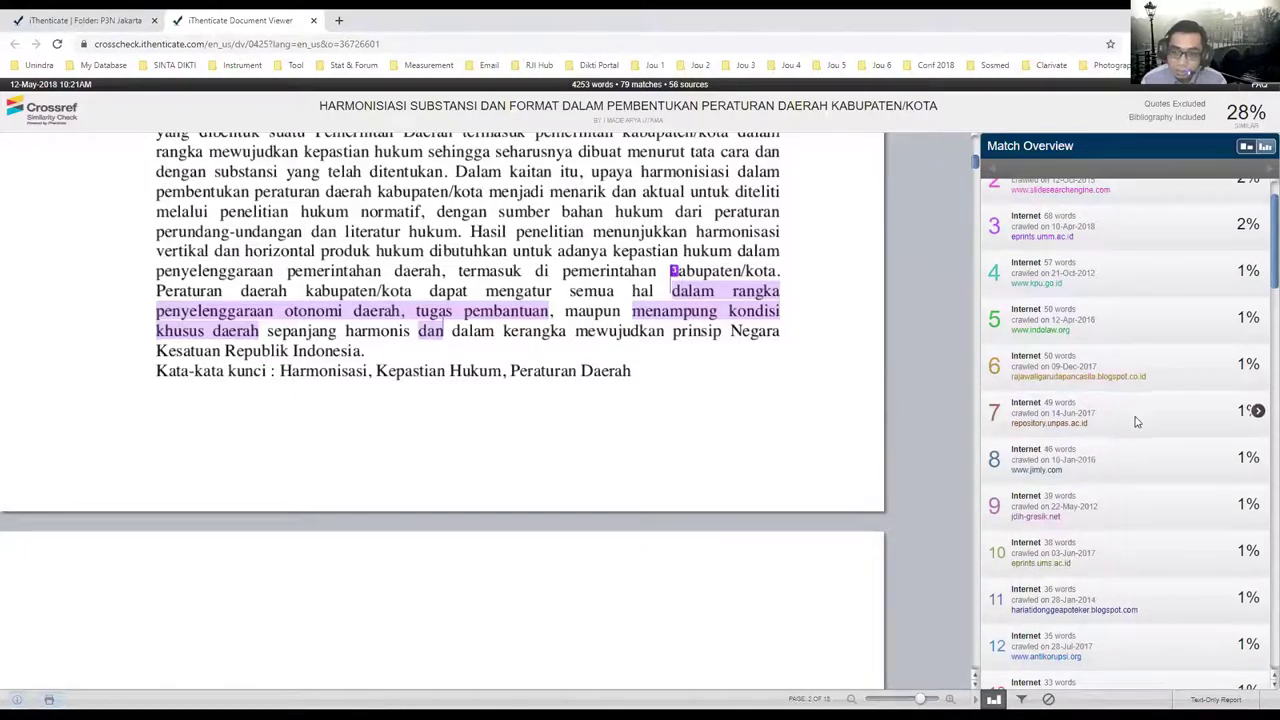
{"action": "scroll", "coordinate": [1111, 280], "scroll_direction": "up", "scroll_amount": 3}
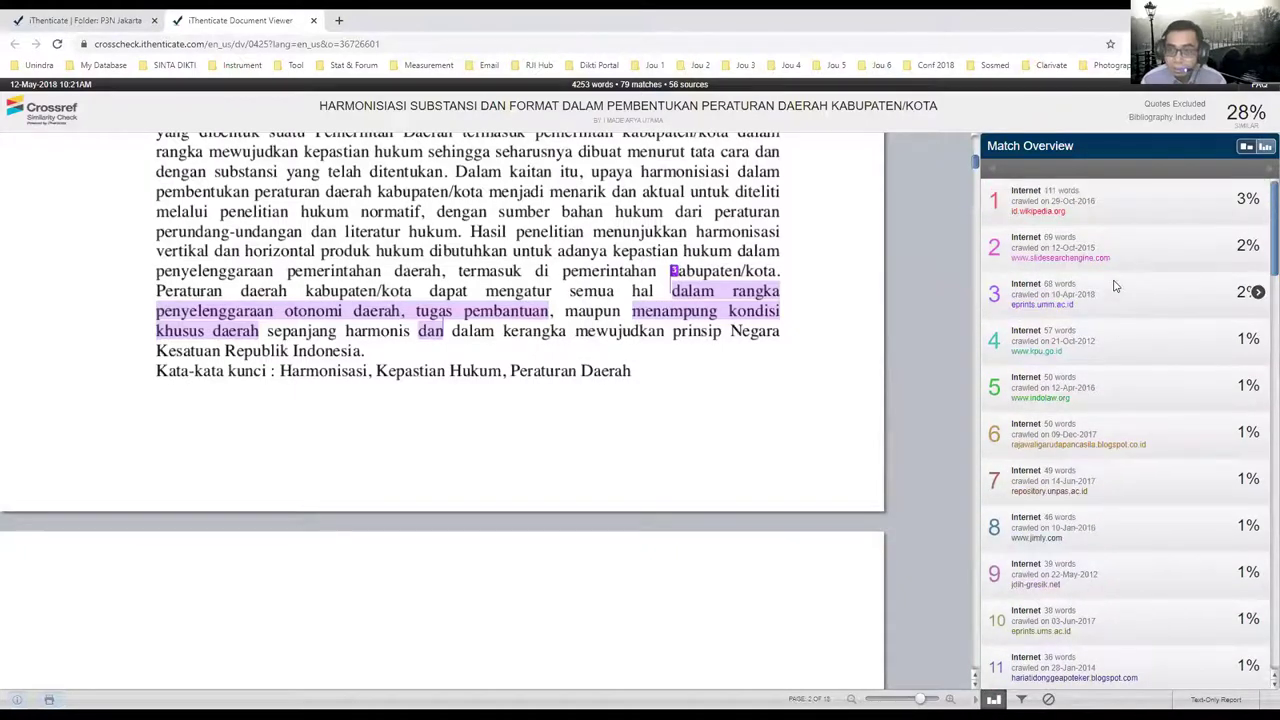
Jump to the id.wikipedia.org match in the document and open its source excerpt.
{"action": "left_click", "coordinate": [1118, 203]}
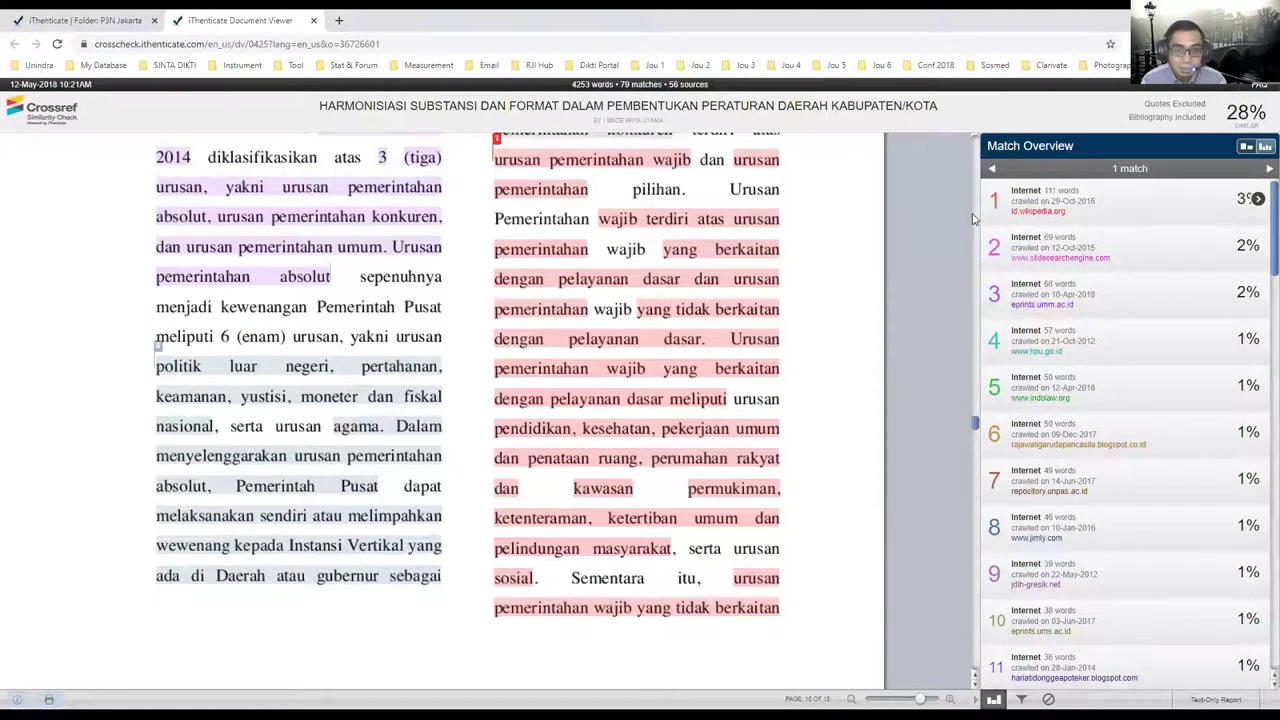
{"action": "scroll", "coordinate": [582, 254], "scroll_direction": "up", "scroll_amount": 2}
{"action": "scroll", "coordinate": [578, 280], "scroll_direction": "down", "scroll_amount": 1}
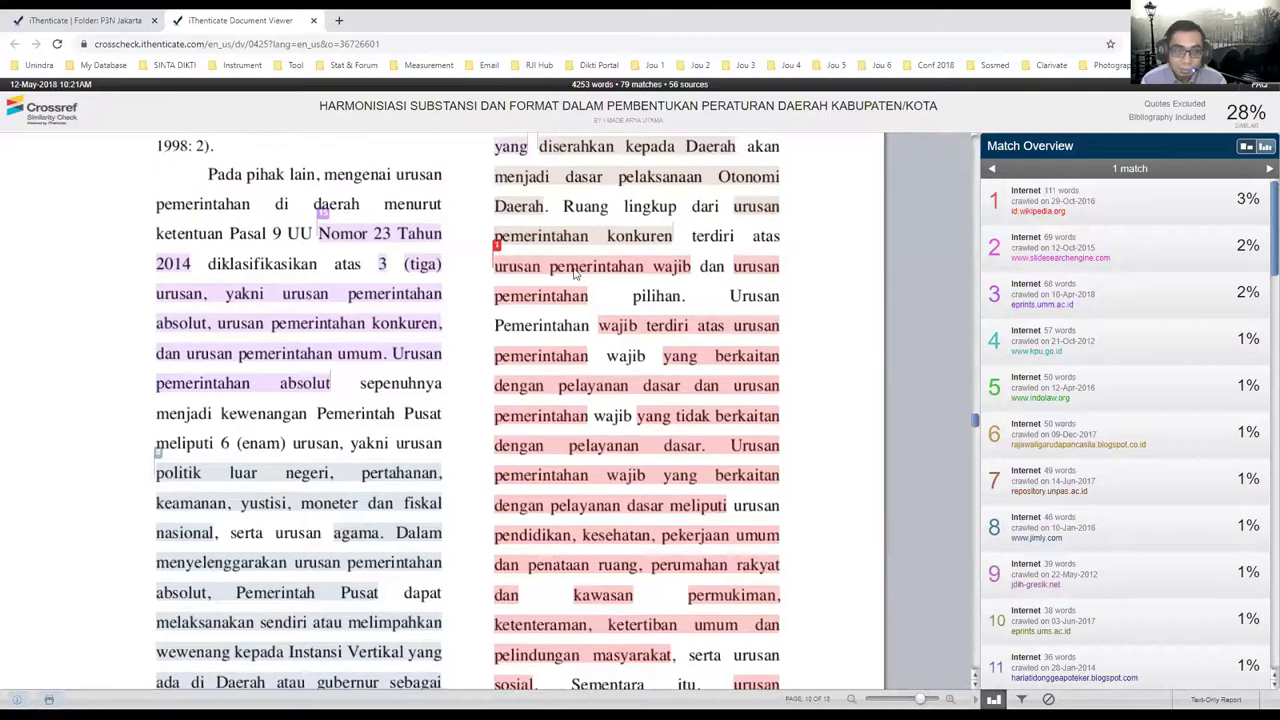
{"action": "left_click", "coordinate": [766, 168]}
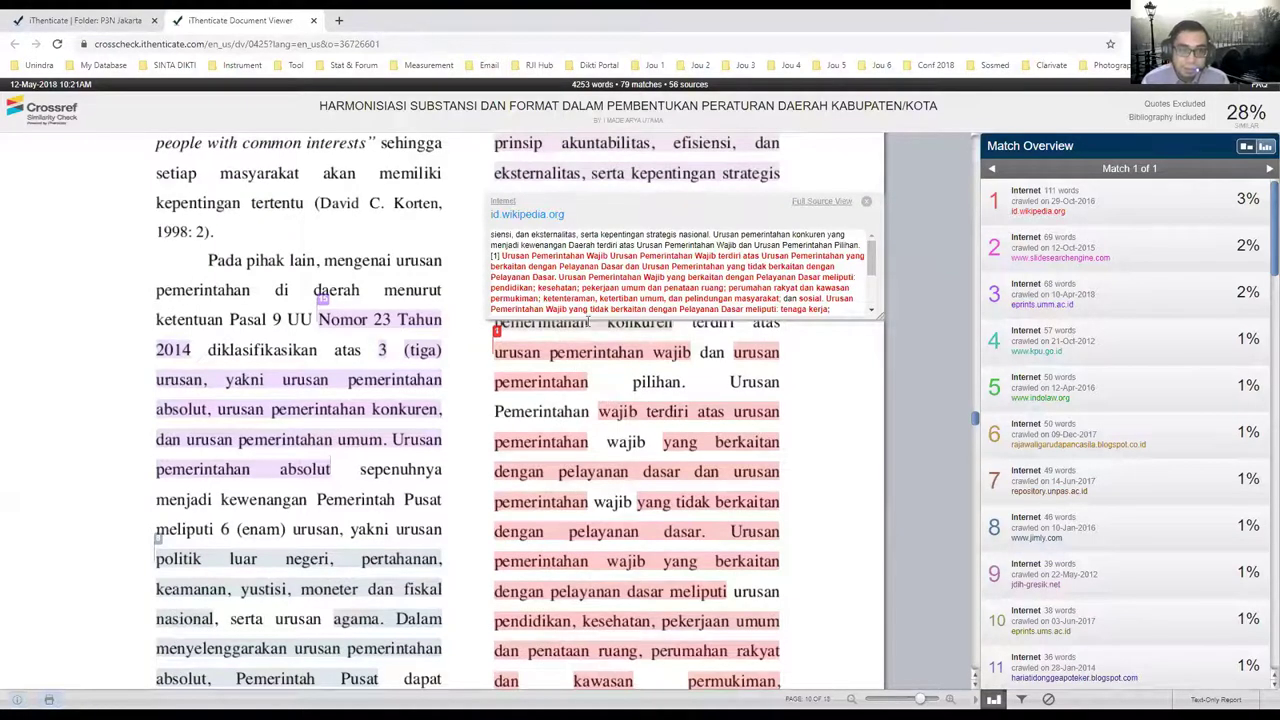
Compare the red highlighted passage spanning pages 10 and 11 with the Wikipedia source excerpt.
{"action": "scroll", "coordinate": [640, 452], "scroll_direction": "down", "scroll_amount": 3}
{"action": "scroll", "coordinate": [640, 452], "scroll_direction": "up", "scroll_amount": 2}
{"action": "scroll", "coordinate": [640, 452], "scroll_direction": "up", "scroll_amount": 3}
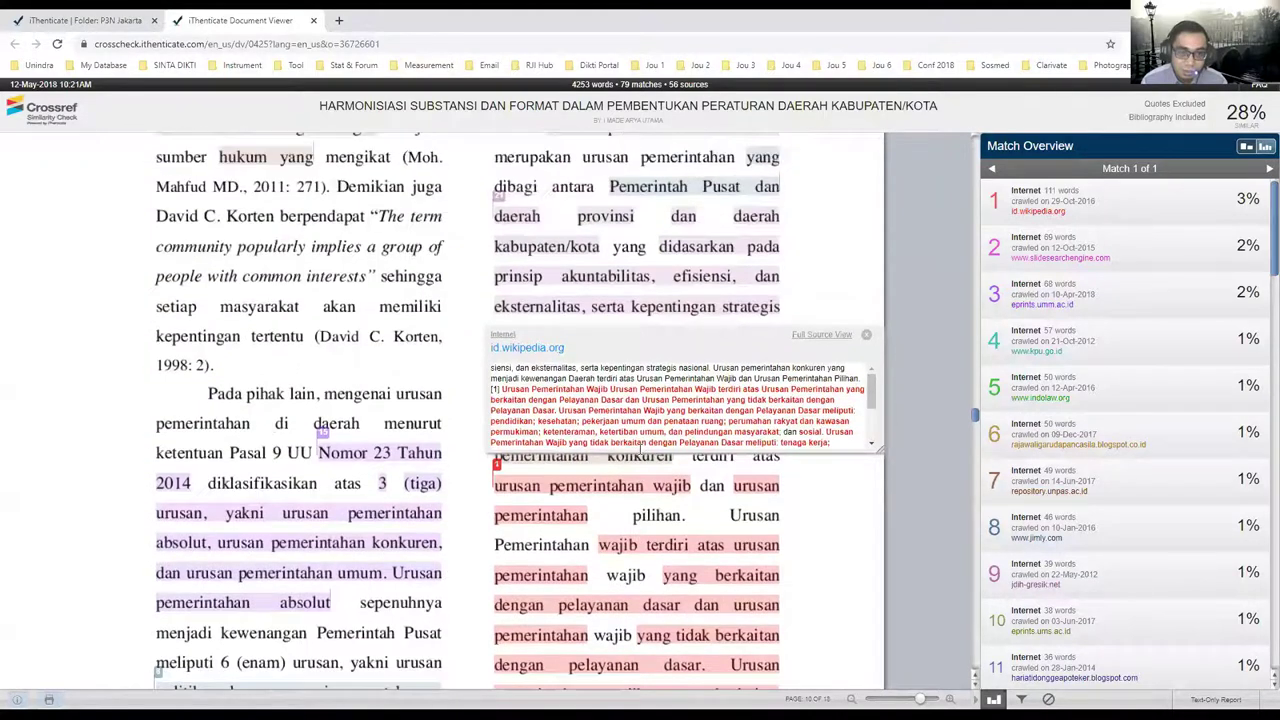
{"action": "scroll", "coordinate": [640, 452], "scroll_direction": "up", "scroll_amount": 1}
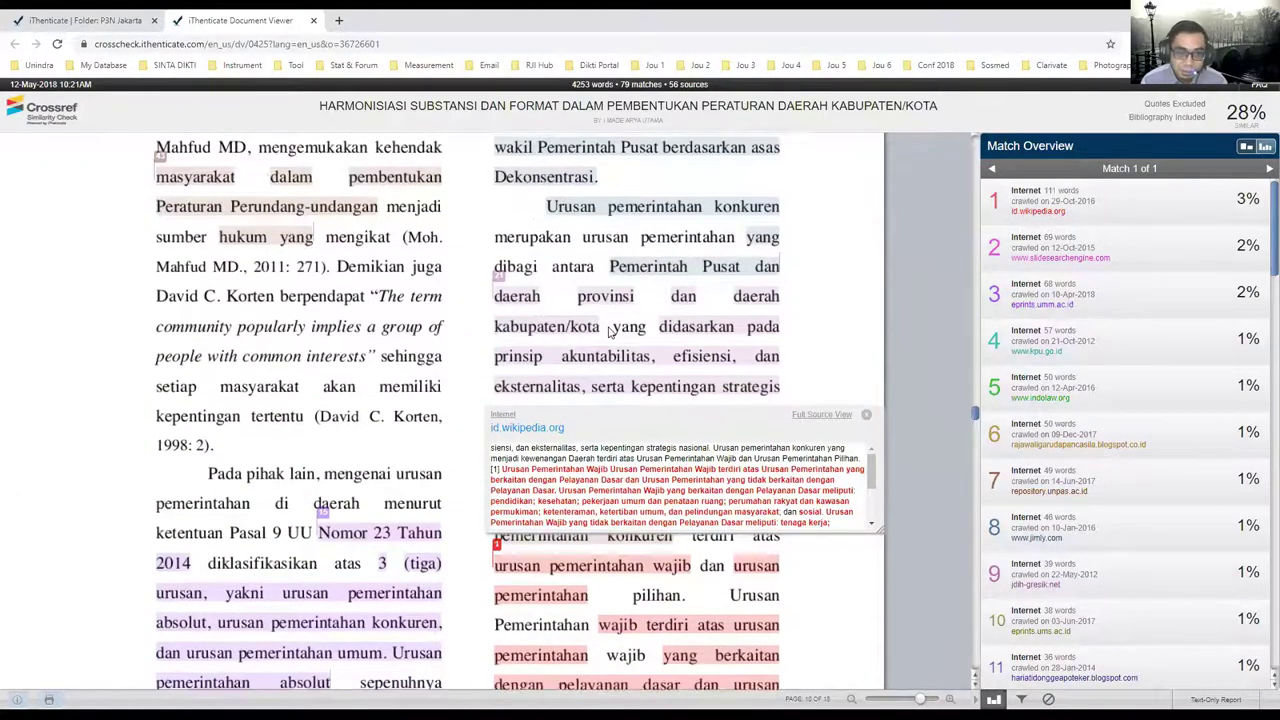
{"action": "scroll", "coordinate": [610, 335], "scroll_direction": "down", "scroll_amount": 1}
{"action": "scroll", "coordinate": [610, 335], "scroll_direction": "down", "scroll_amount": 4}
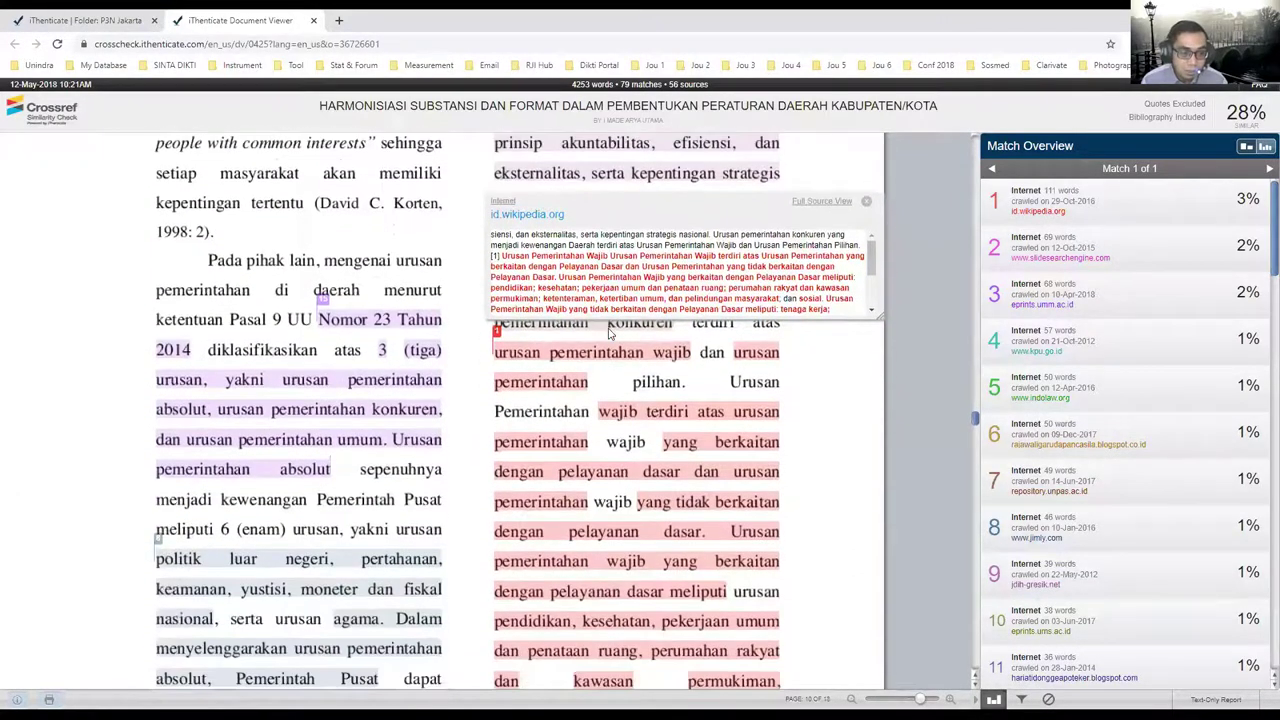
{"action": "scroll", "coordinate": [610, 335], "scroll_direction": "down", "scroll_amount": 8}
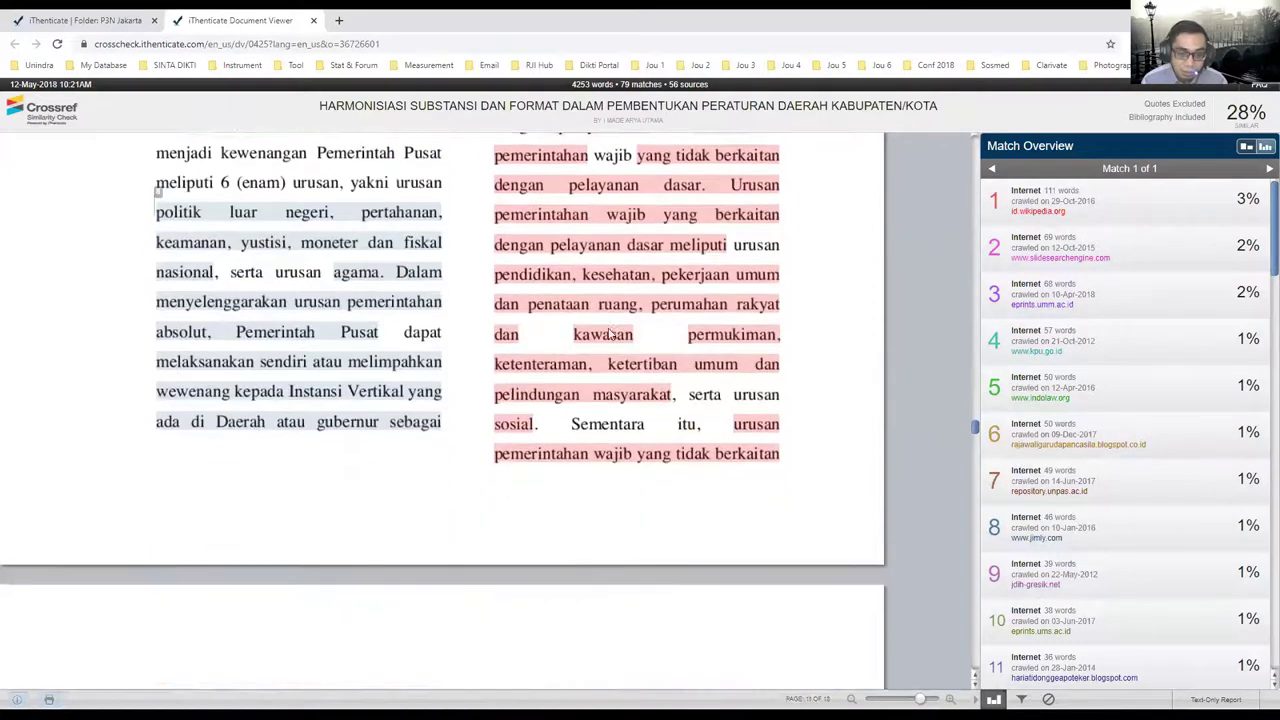
{"action": "scroll", "coordinate": [610, 335], "scroll_direction": "down", "scroll_amount": 1}
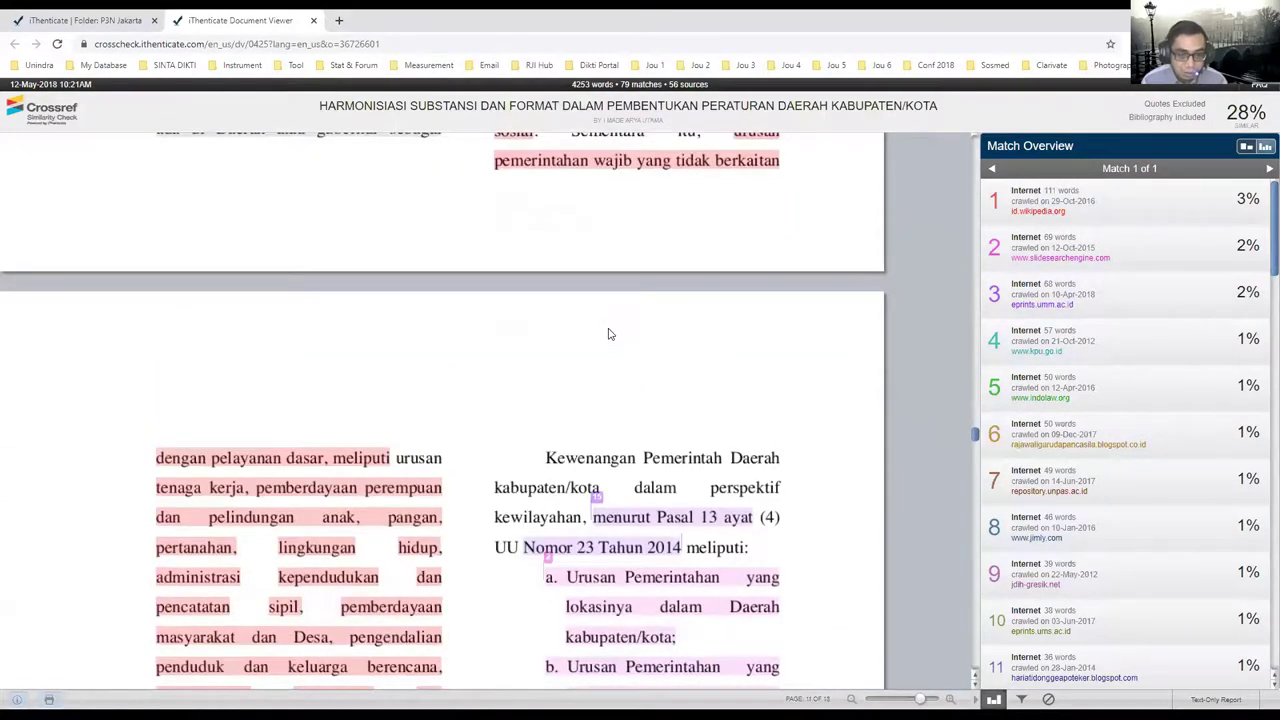
{"action": "scroll", "coordinate": [610, 335], "scroll_direction": "down", "scroll_amount": 3}
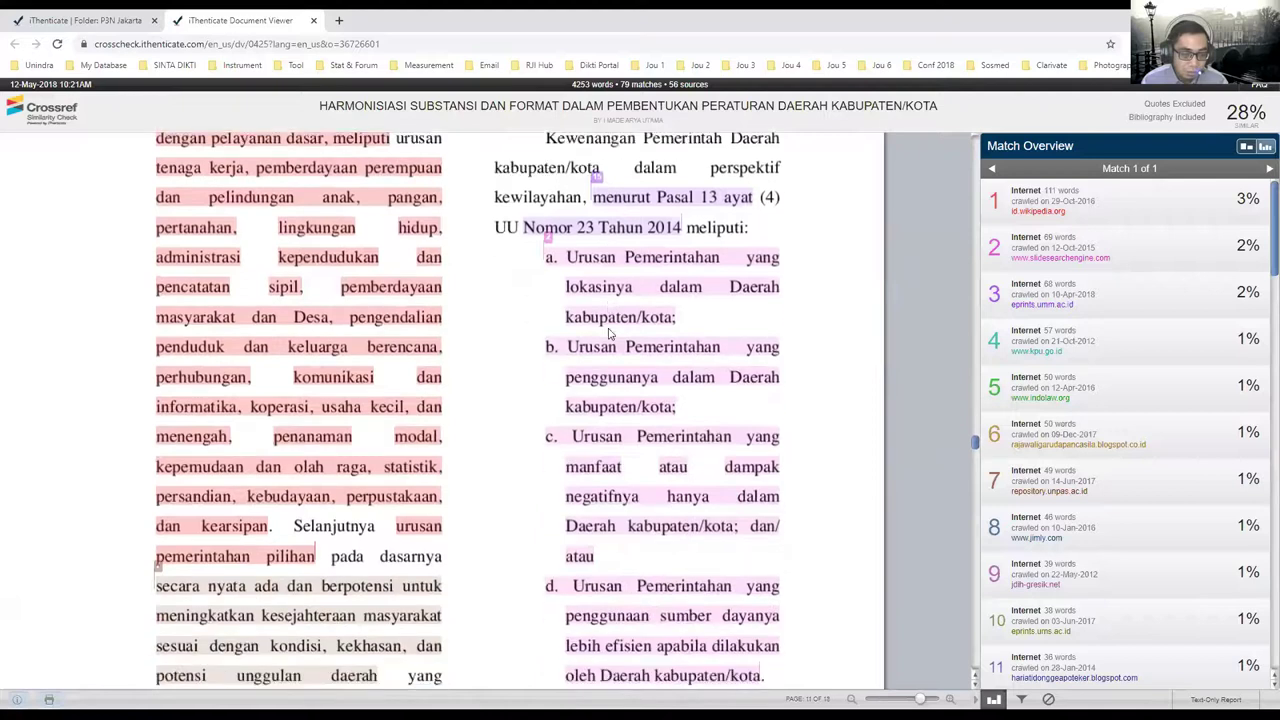
{"action": "scroll", "coordinate": [610, 335], "scroll_direction": "up", "scroll_amount": 11}
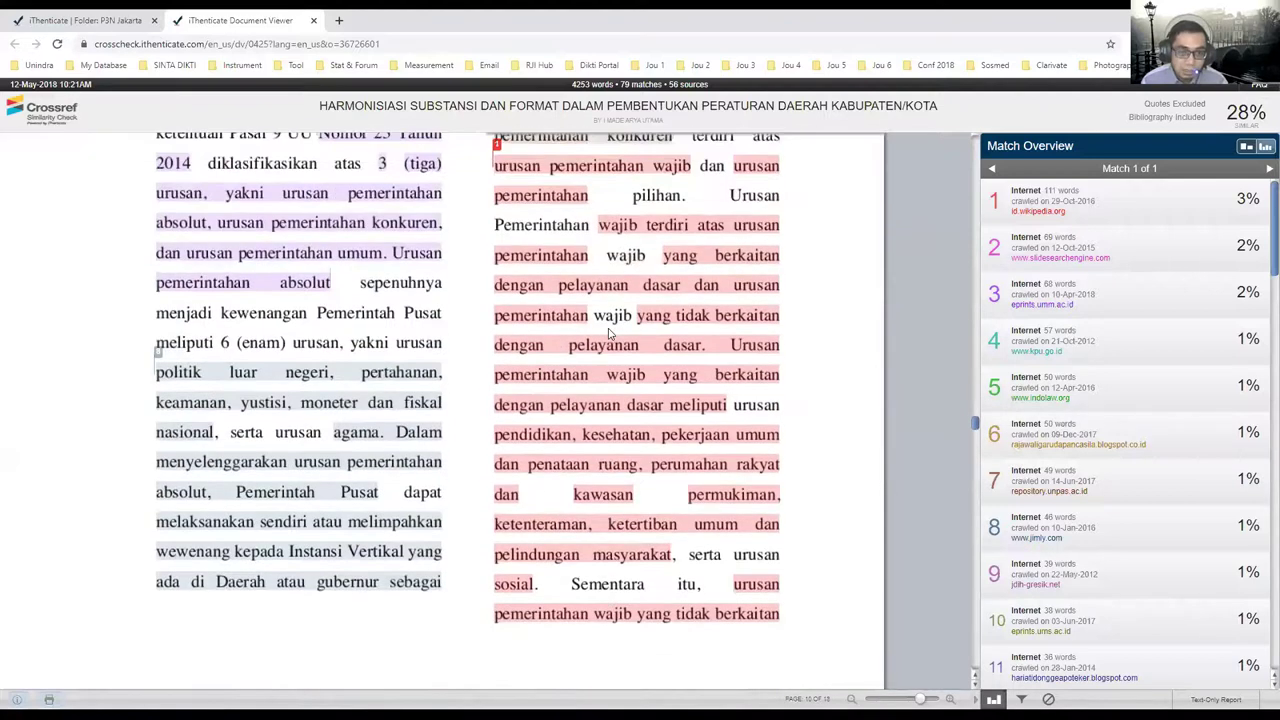
{"action": "scroll", "coordinate": [612, 335], "scroll_direction": "up", "scroll_amount": 2}
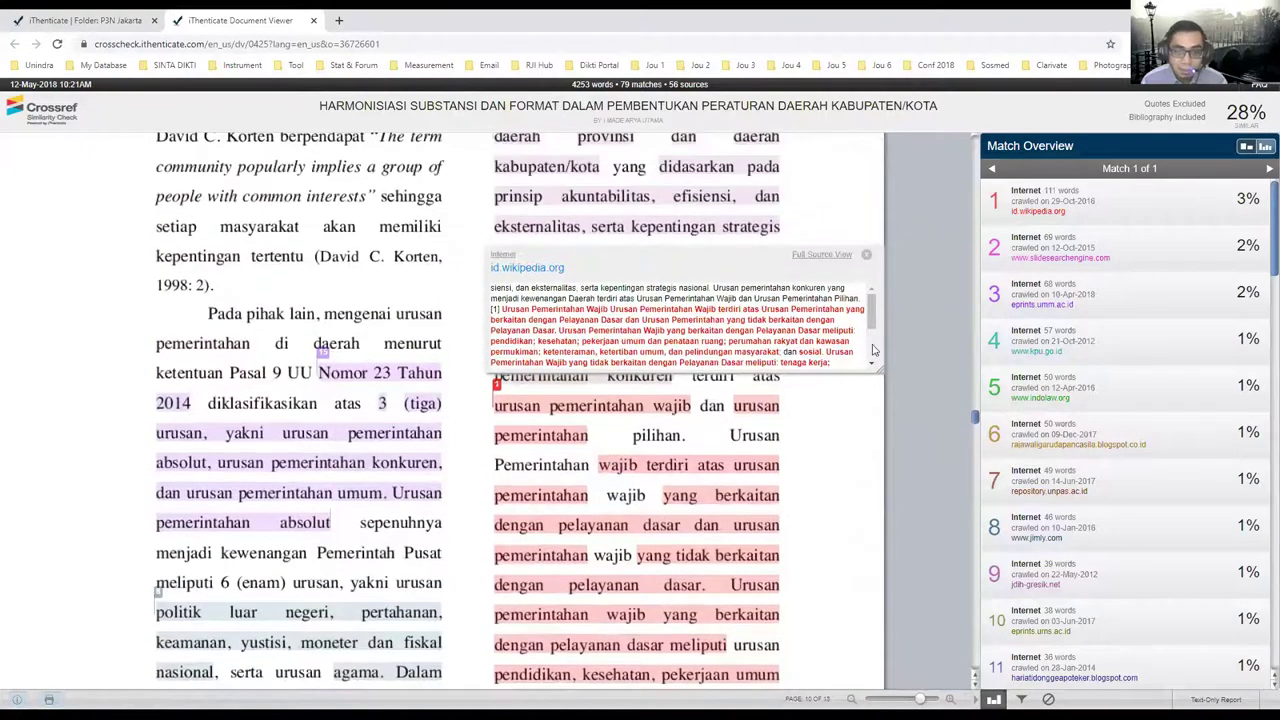
Move the Wikipedia excerpt clear of the matched passage and select the excerpt's red matching text.
{"action": "mouse_move", "coordinate": [871, 318]}
{"action": "left_mouse_down"}
{"action": "mouse_move", "coordinate": [884, 353]}
{"action": "mouse_move", "coordinate": [875, 298]}
{"action": "left_mouse_up"}
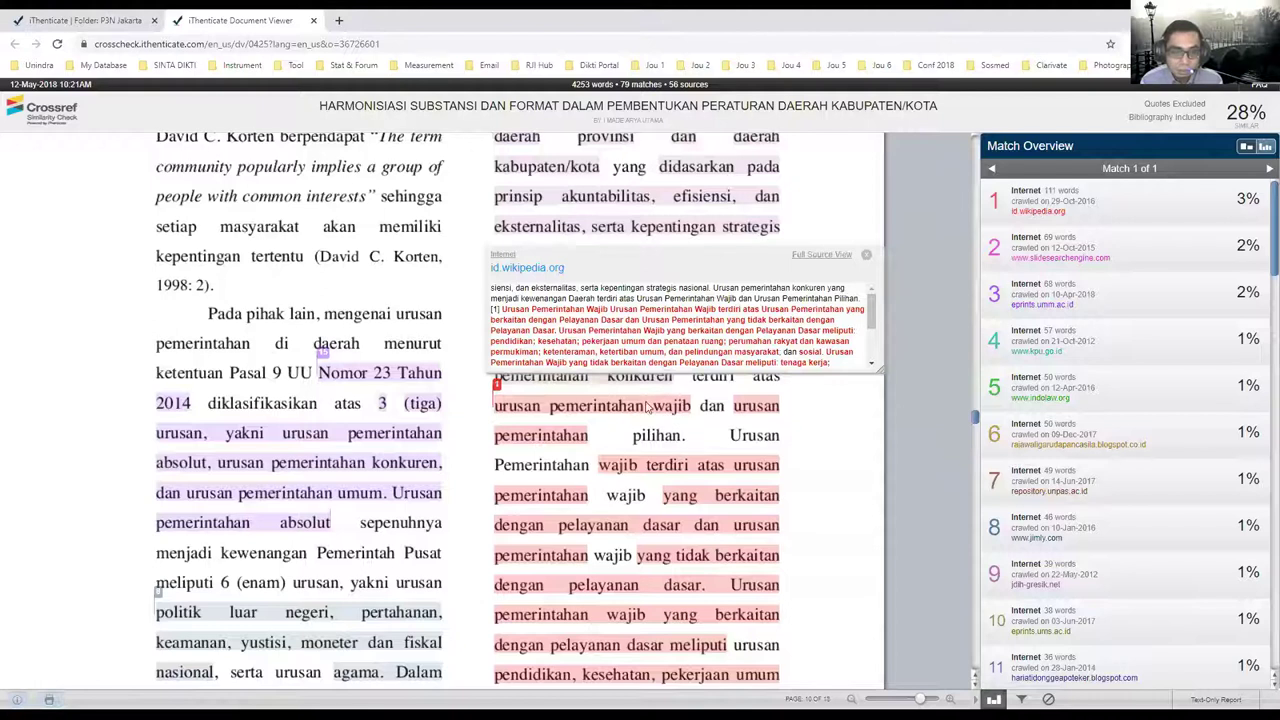
{"action": "scroll", "coordinate": [650, 500], "scroll_direction": "down", "scroll_amount": 1}
{"action": "scroll", "coordinate": [690, 400], "scroll_direction": "up", "scroll_amount": 3}
{"action": "left_click_drag", "start_coordinate": [697, 367], "coordinate": [755, 237]}
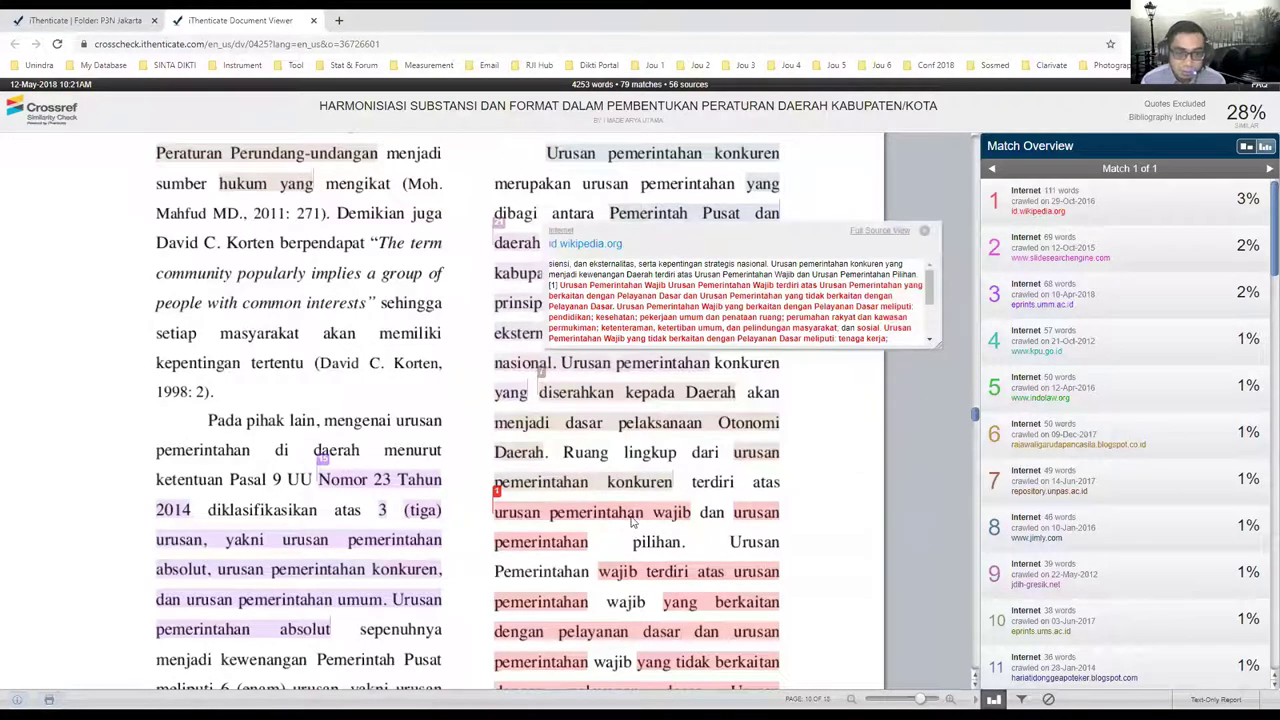
{"action": "left_click_drag", "start_coordinate": [562, 284], "coordinate": [872, 321]}
{"action": "scroll", "coordinate": [791, 314], "scroll_direction": "up", "scroll_amount": 3}
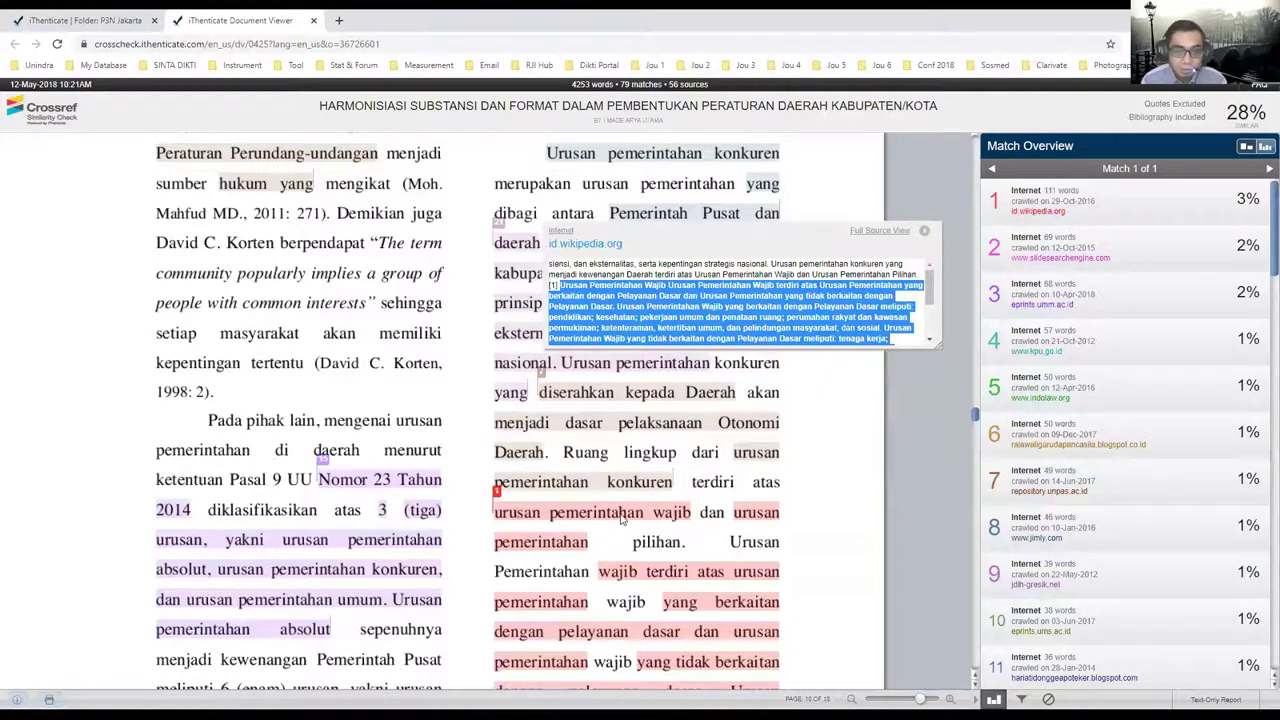
Trace the full extent of the Wikipedia match from its start on page 10 to its end on page 11.
{"action": "scroll", "coordinate": [623, 521], "scroll_direction": "down", "scroll_amount": 2}
{"action": "scroll", "coordinate": [620, 523], "scroll_direction": "down", "scroll_amount": 8}
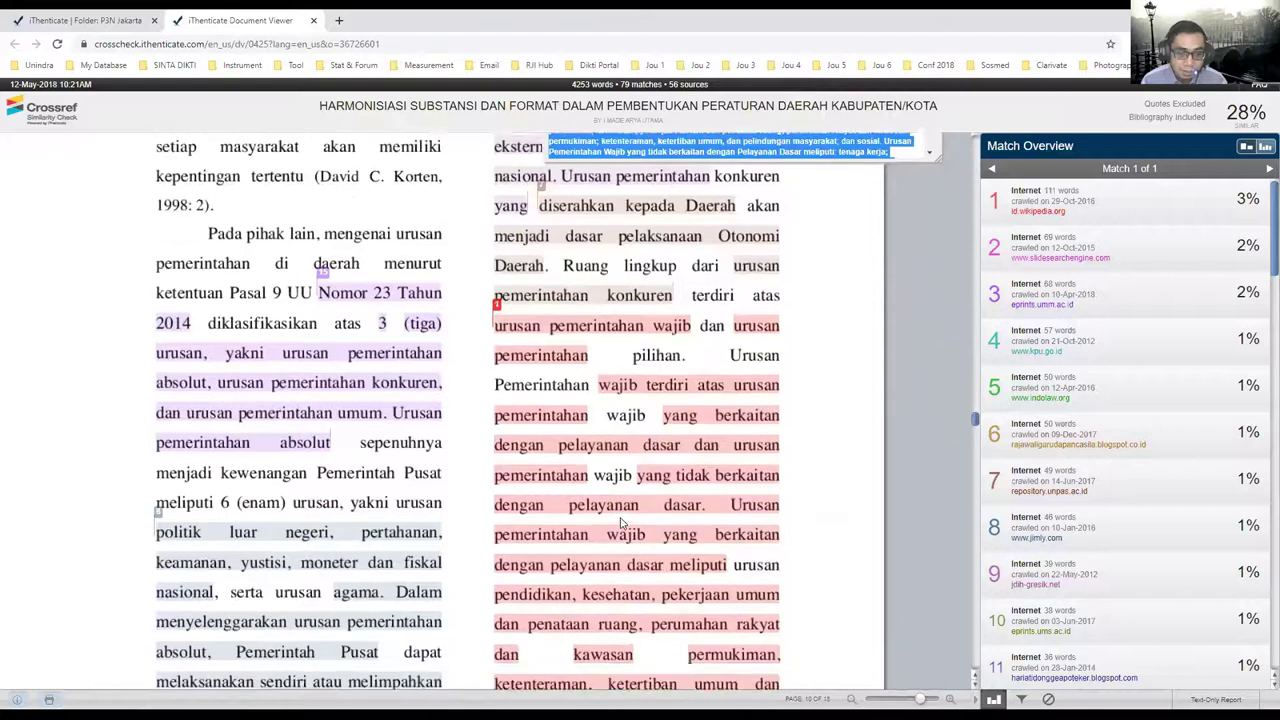
{"action": "scroll", "coordinate": [620, 523], "scroll_direction": "down", "scroll_amount": 7}
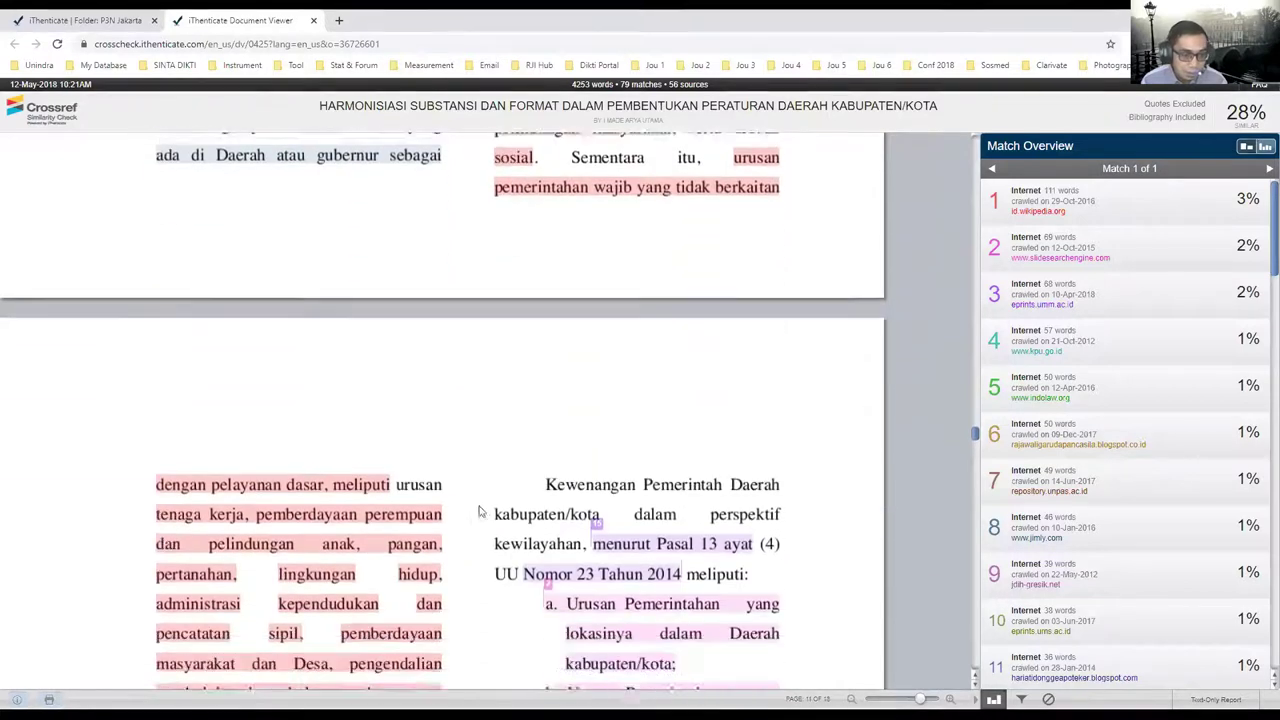
{"action": "scroll", "coordinate": [403, 545], "scroll_direction": "down", "scroll_amount": 1}
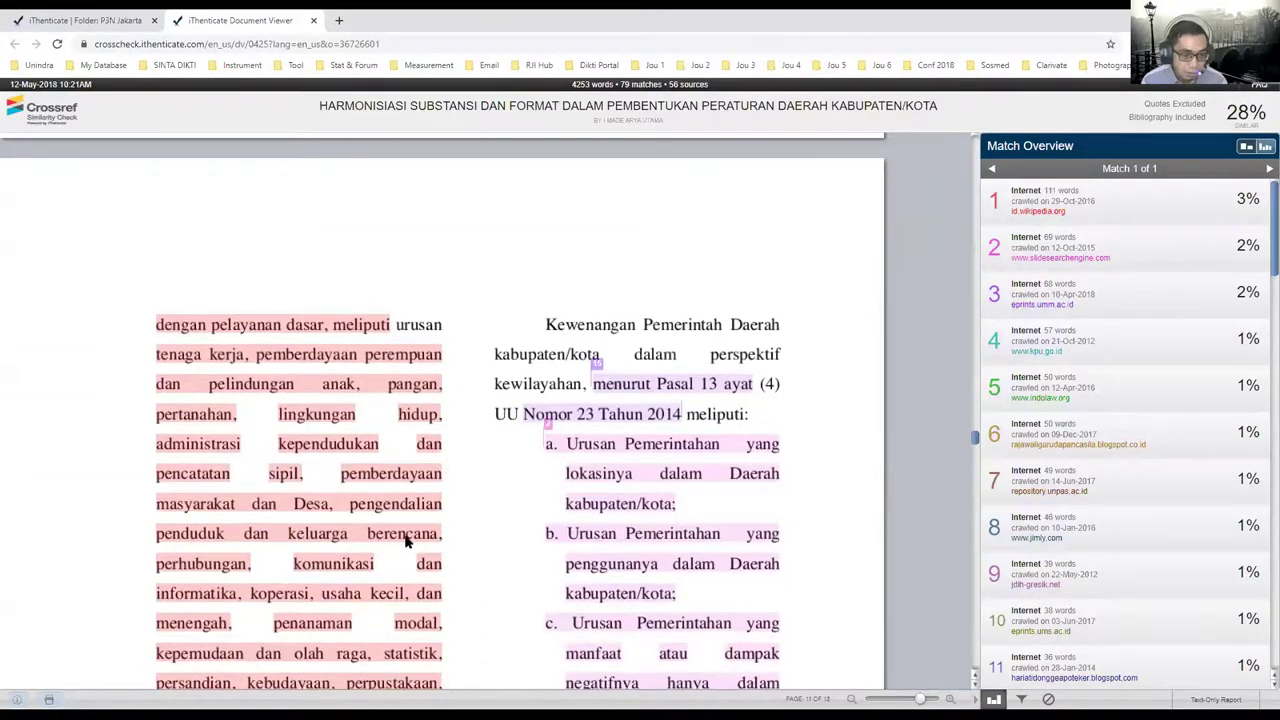
{"action": "scroll", "coordinate": [407, 541], "scroll_direction": "down", "scroll_amount": 7}
{"action": "scroll", "coordinate": [418, 530], "scroll_direction": "up", "scroll_amount": 12}
{"action": "scroll", "coordinate": [418, 530], "scroll_direction": "up", "scroll_amount": 8}
{"action": "scroll", "coordinate": [632, 457], "scroll_direction": "up", "scroll_amount": 1}
{"action": "scroll", "coordinate": [614, 552], "scroll_direction": "down", "scroll_amount": 1}
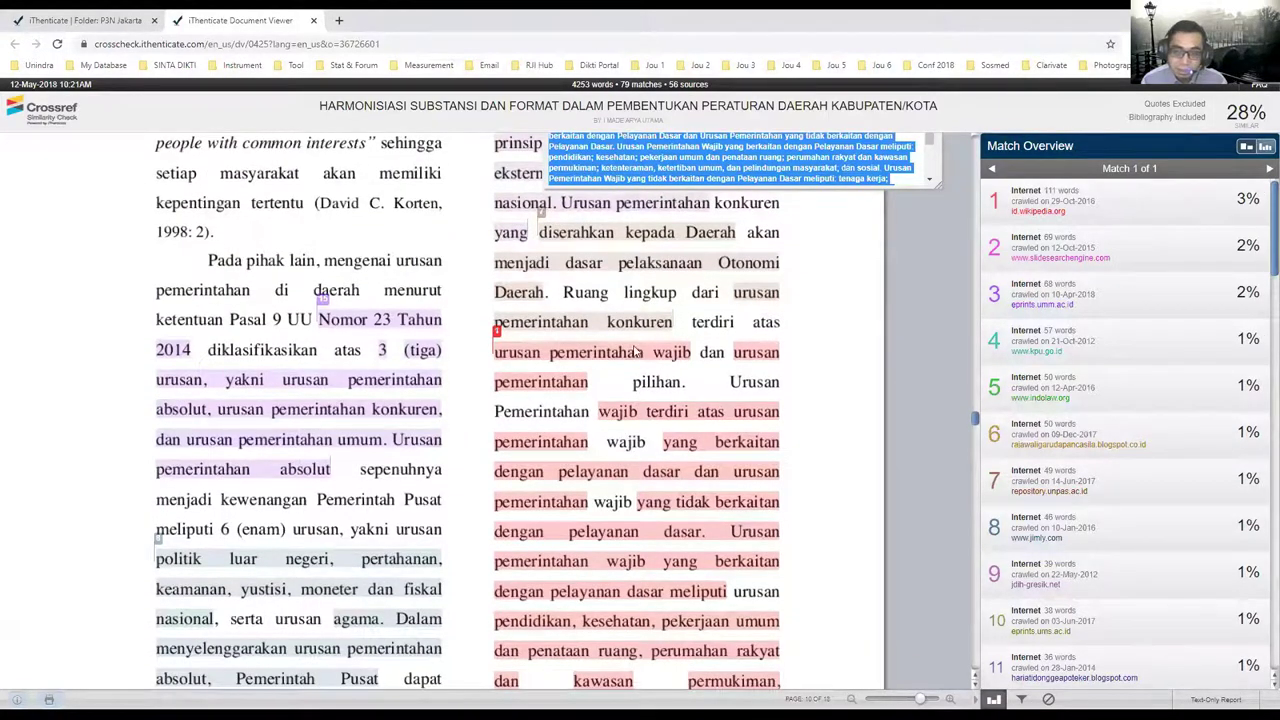
Open the postel.go.id source excerpt for the purple passage about Nomor 23 Tahun 2014 on page 10.
{"action": "scroll", "coordinate": [543, 330], "scroll_direction": "up", "scroll_amount": 1}
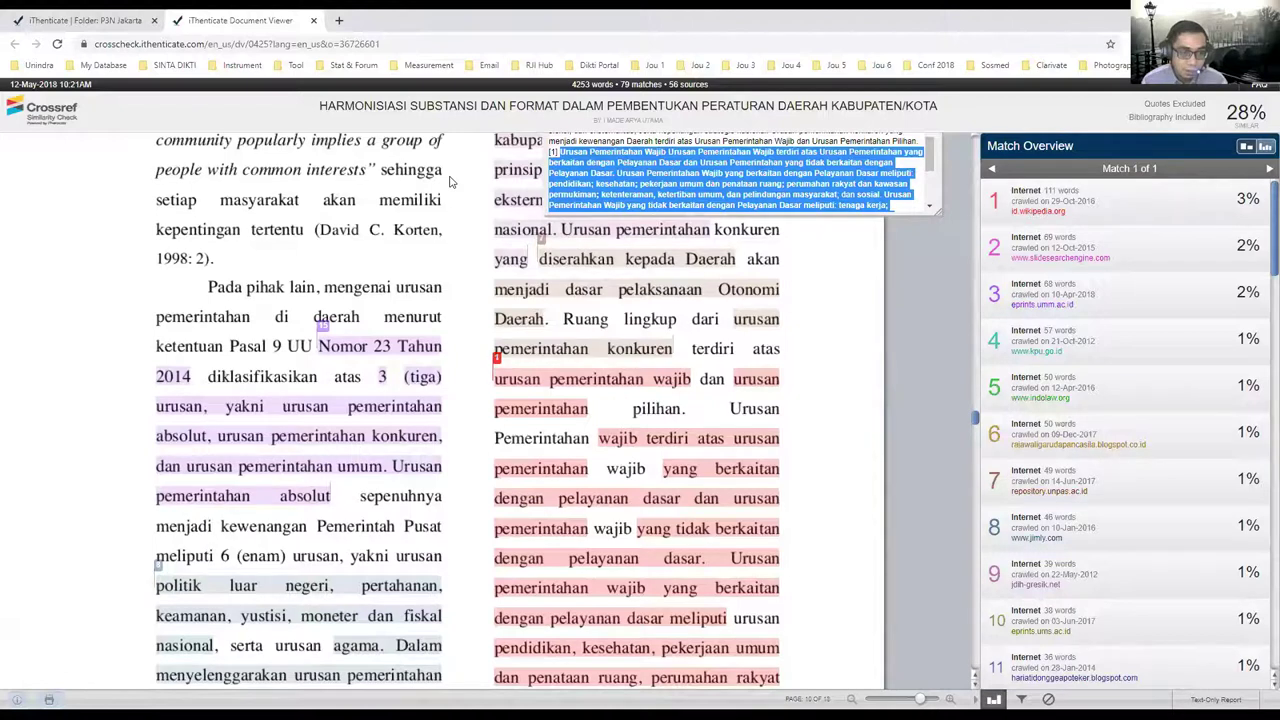
{"action": "left_click", "coordinate": [325, 380]}
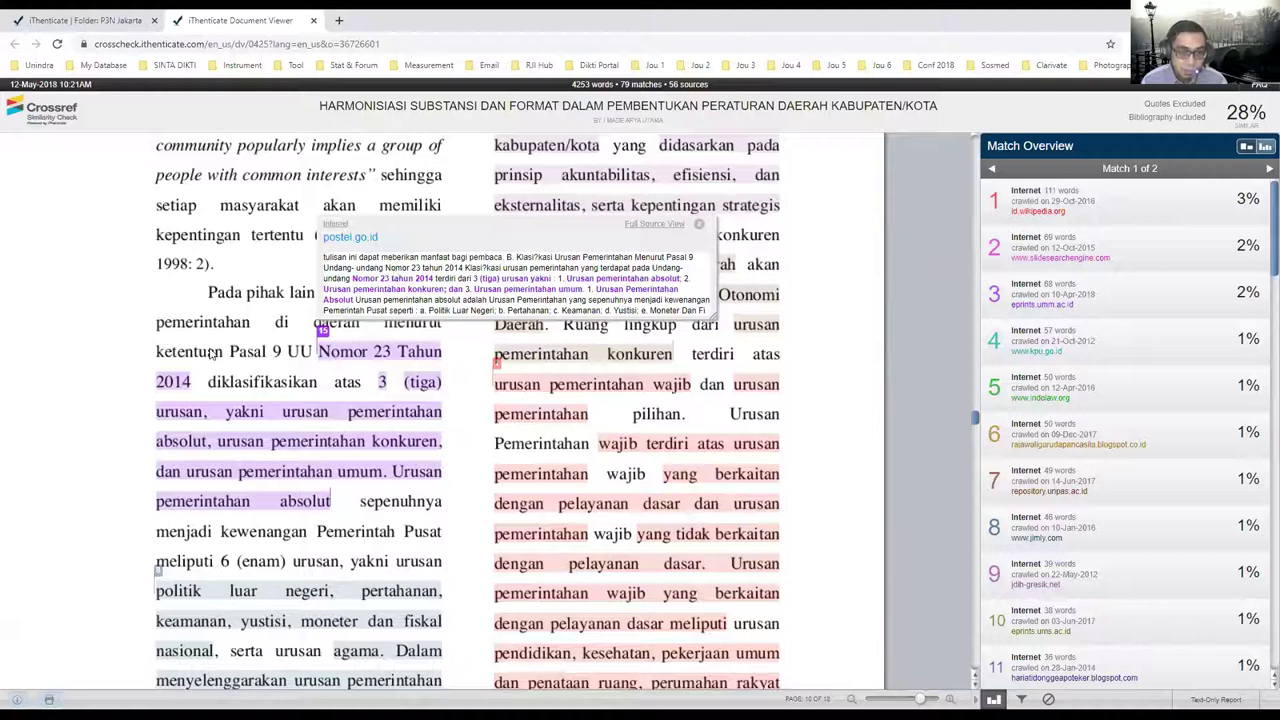
{"action": "scroll", "coordinate": [307, 393], "scroll_direction": "up", "scroll_amount": 1}
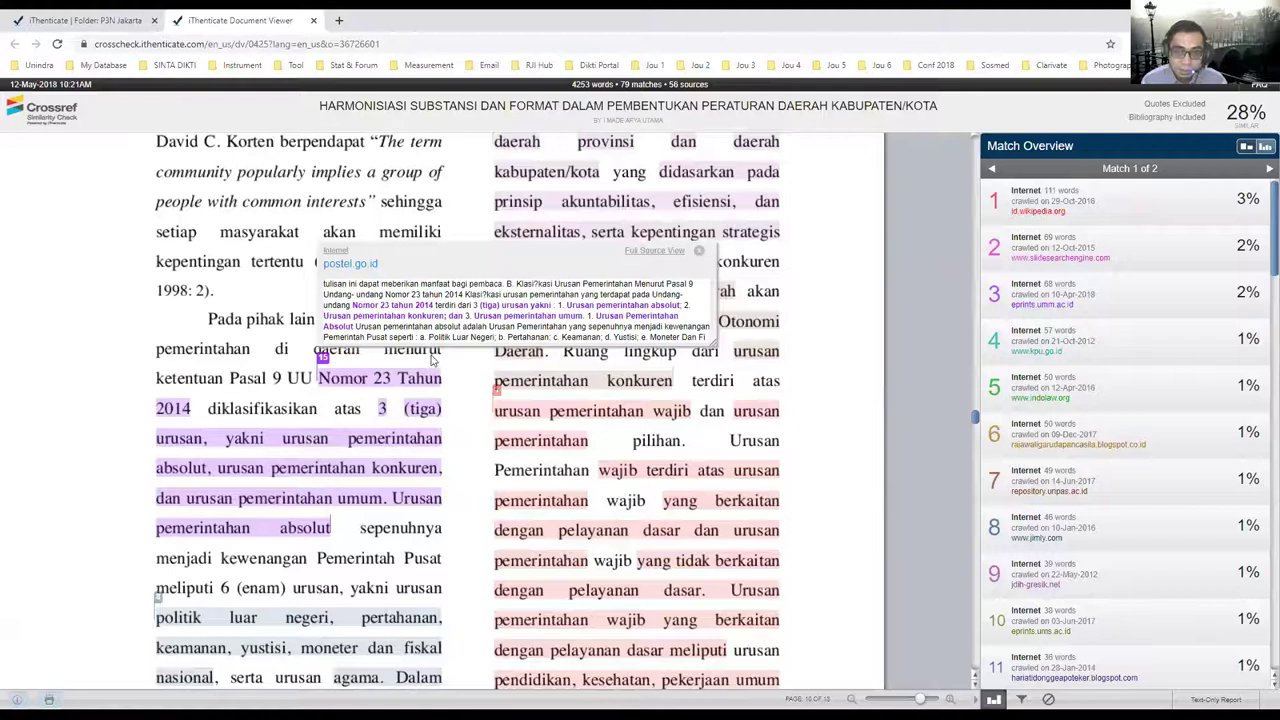
View the report's exclusion filters and settings, and return to the match overview.
{"action": "mouse_move", "coordinate": [1257, 665]}
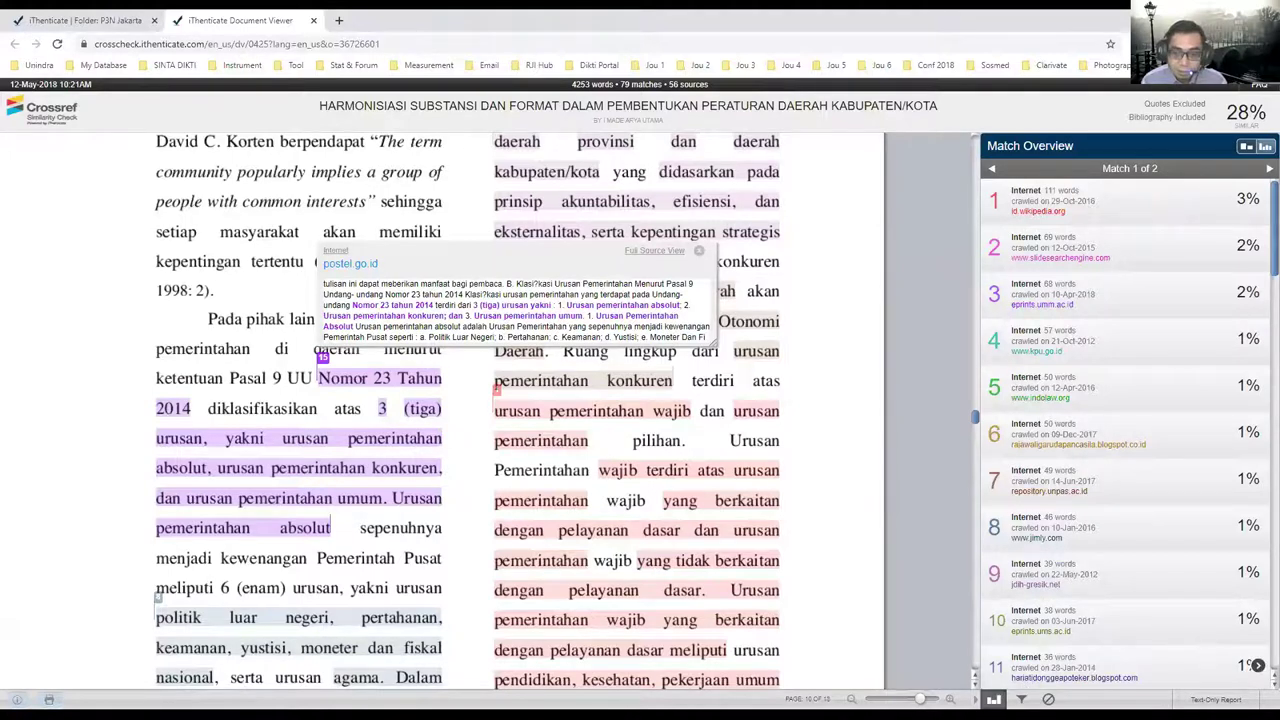
{"action": "left_click", "coordinate": [1021, 699]}
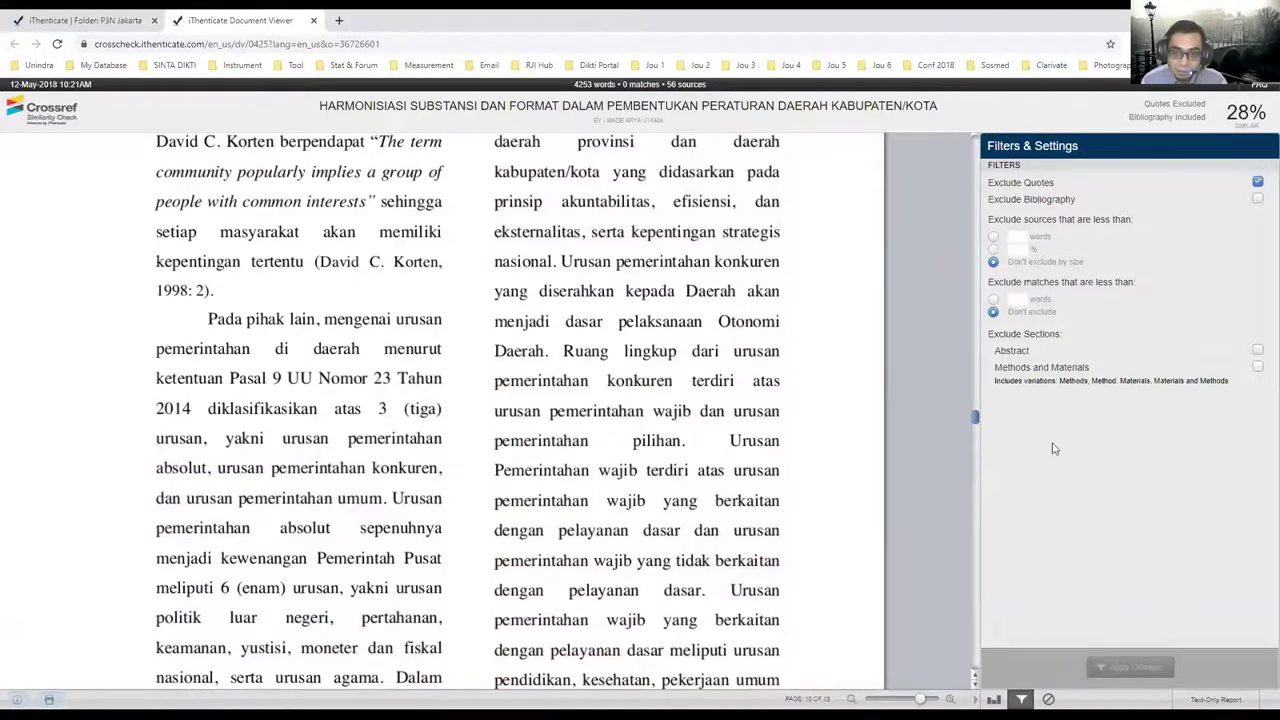
{"action": "left_click", "coordinate": [993, 699]}
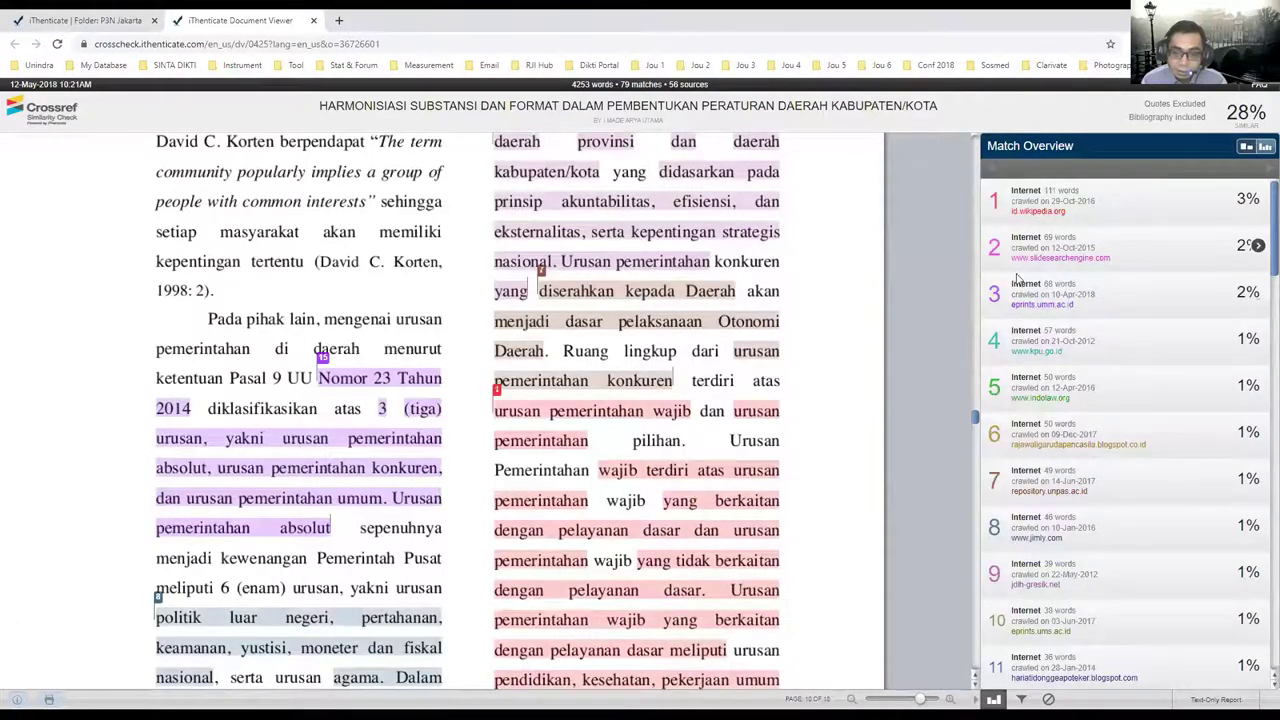
{"action": "left_click", "coordinate": [1146, 307]}
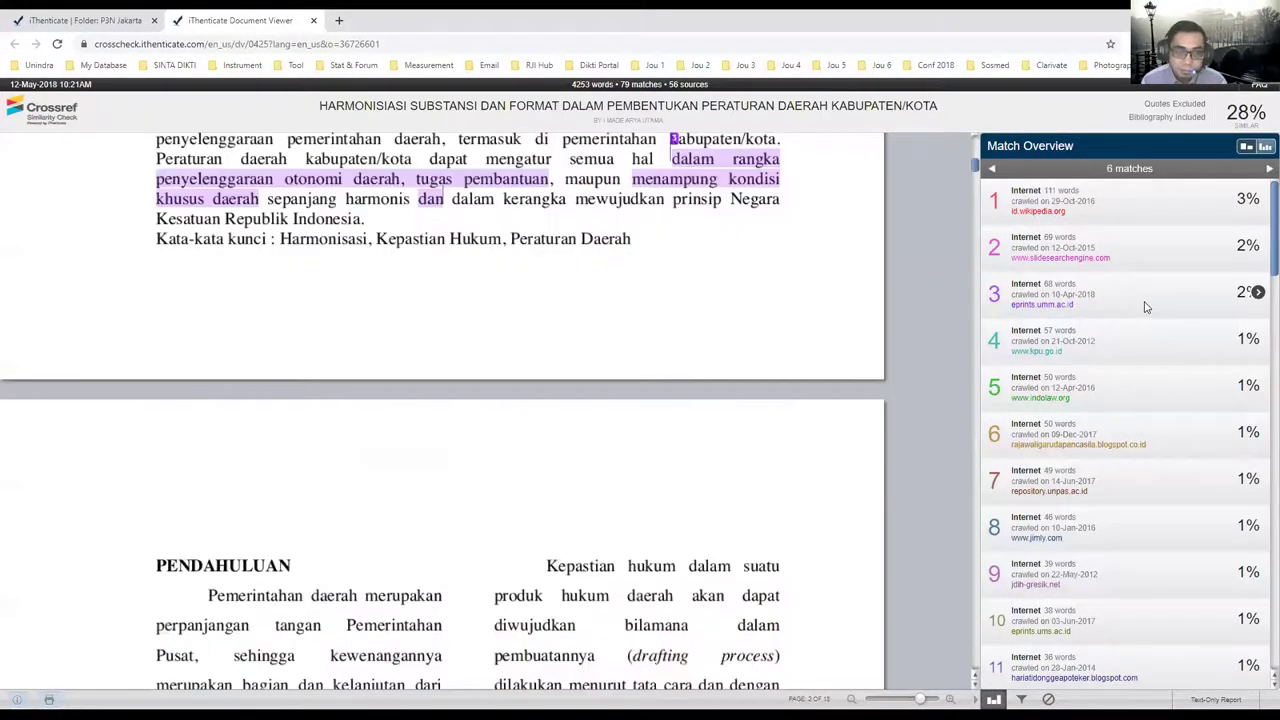
{"action": "left_click", "coordinate": [1090, 354]}
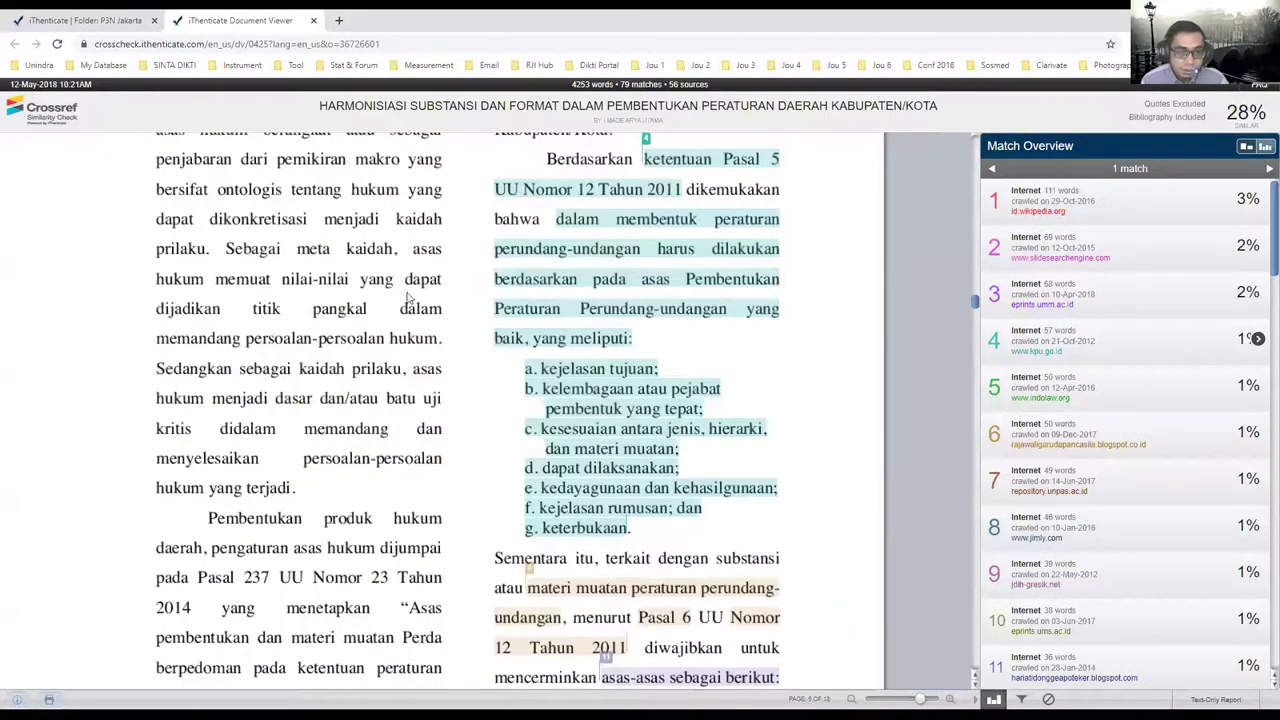
{"action": "scroll", "coordinate": [717, 268], "scroll_direction": "up", "scroll_amount": 10}
{"action": "scroll", "coordinate": [717, 268], "scroll_direction": "up", "scroll_amount": 2}
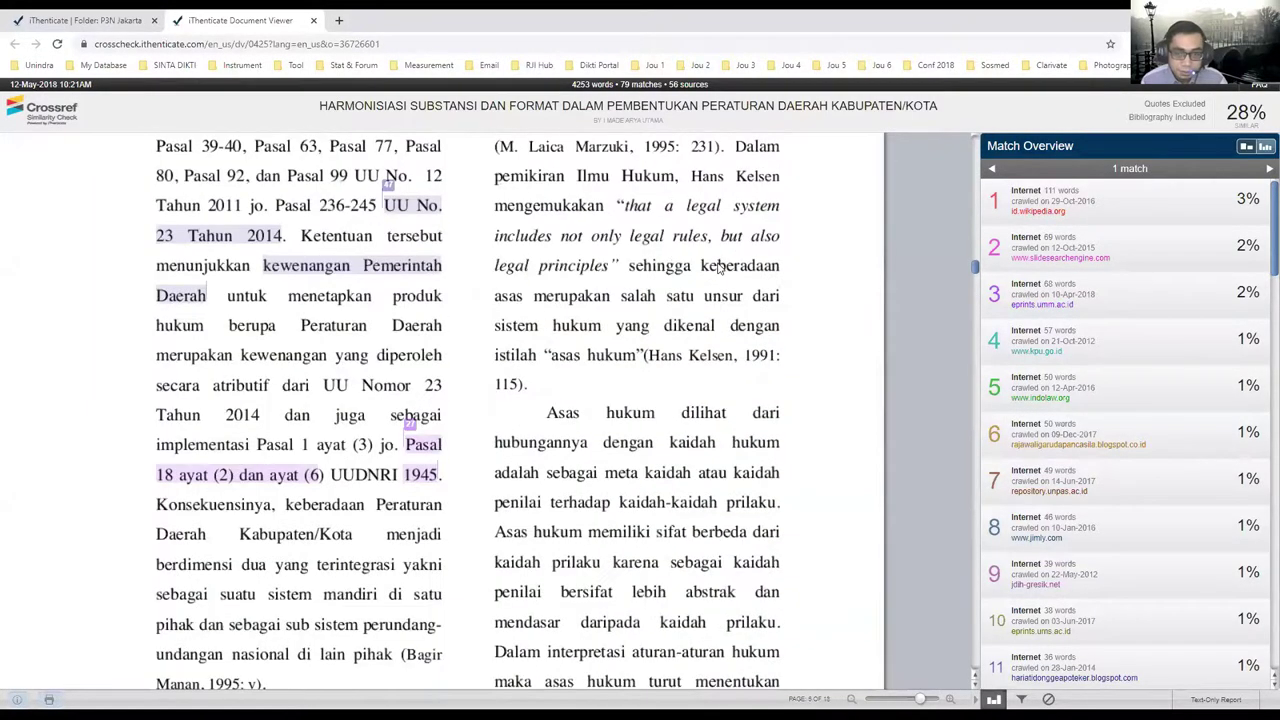
{"action": "scroll", "coordinate": [717, 268], "scroll_direction": "up", "scroll_amount": 15}
{"action": "scroll", "coordinate": [957, 176], "scroll_direction": "up", "scroll_amount": 11}
{"action": "scroll", "coordinate": [960, 200], "scroll_direction": "down", "scroll_amount": 20}
{"action": "left_click_drag", "start_coordinate": [966, 225], "coordinate": [973, 330]}
{"action": "scroll", "coordinate": [363, 410], "scroll_direction": "down", "scroll_amount": 15}
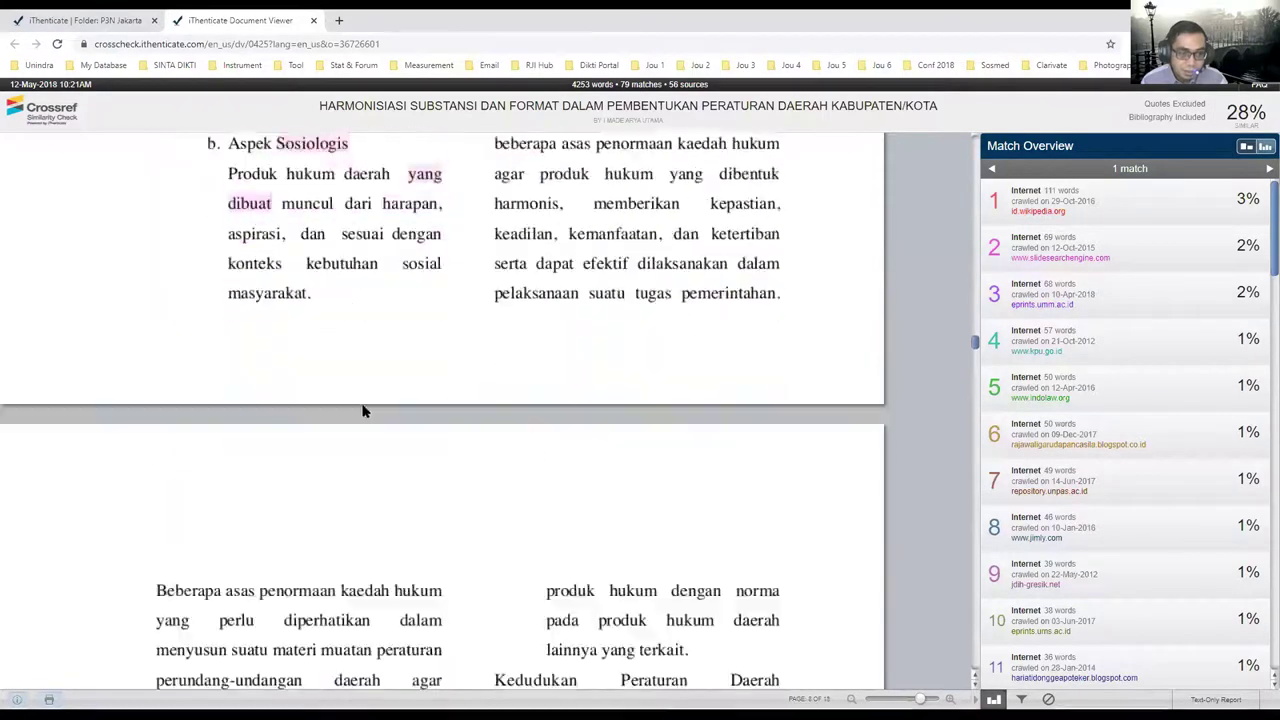
{"action": "scroll", "coordinate": [400, 390], "scroll_direction": "down", "scroll_amount": 2}
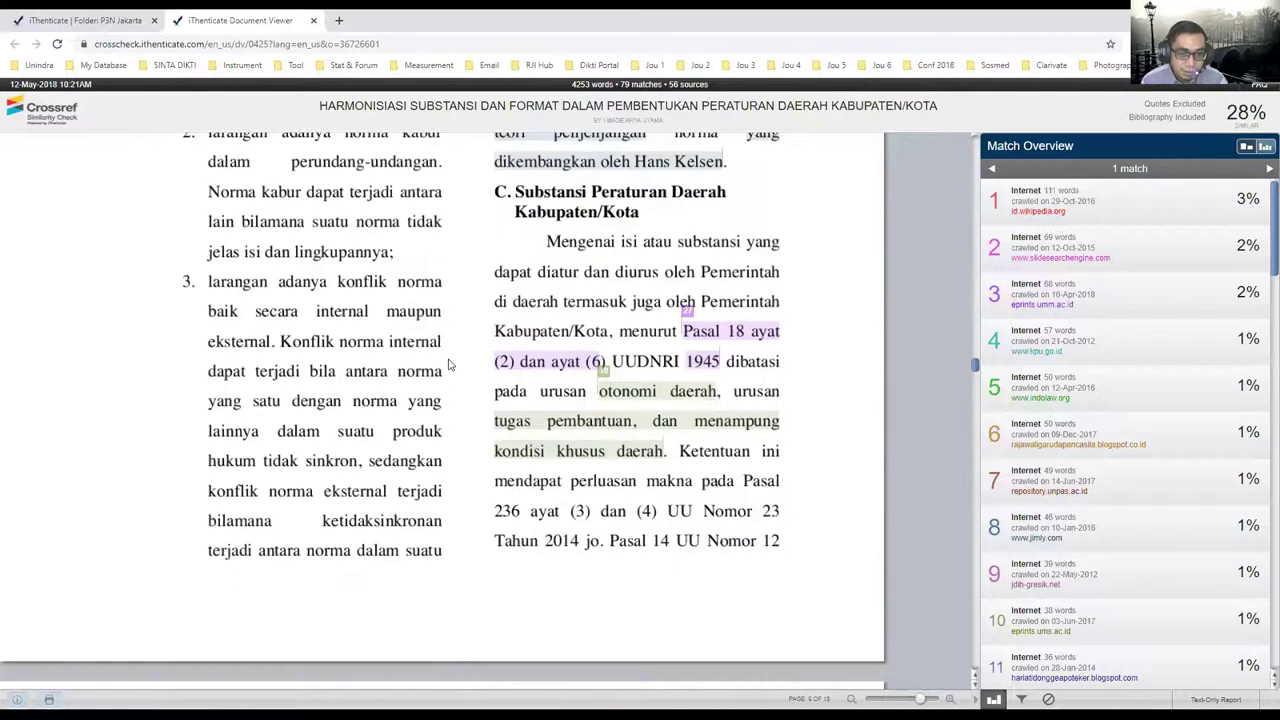
{"action": "scroll", "coordinate": [555, 372], "scroll_direction": "down", "scroll_amount": 10}
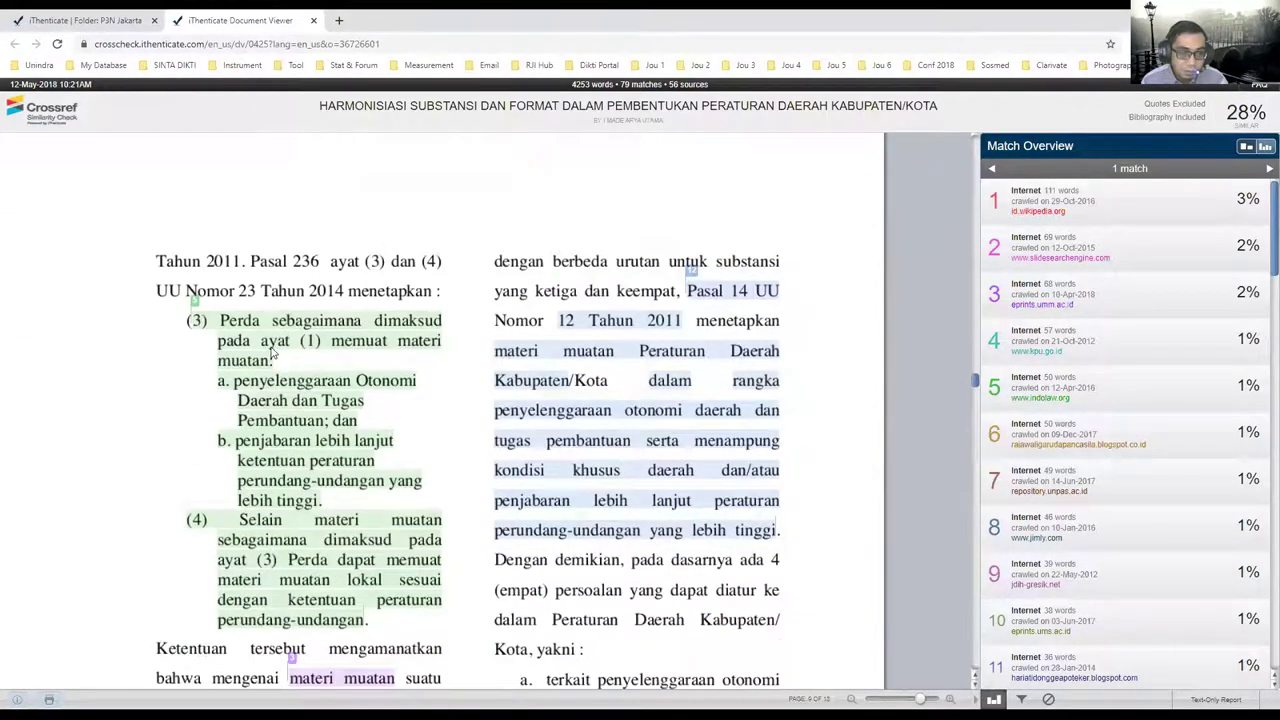
{"action": "left_click", "coordinate": [272, 352]}
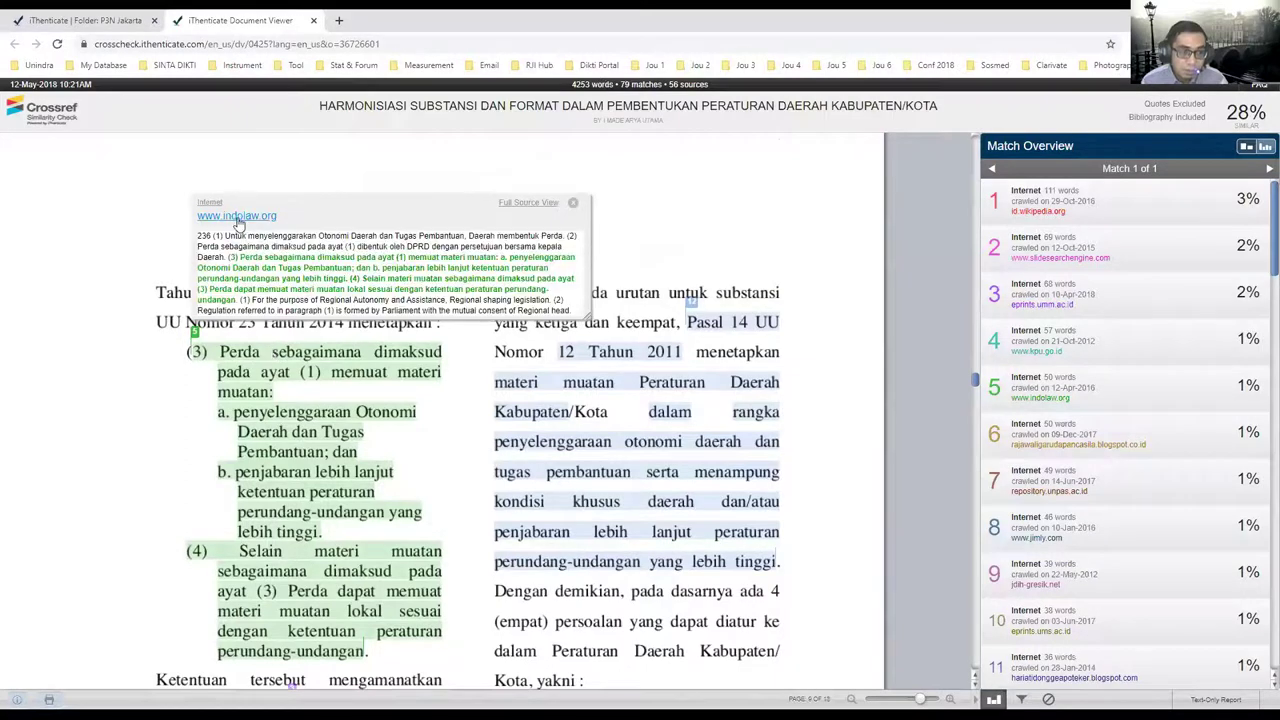
{"action": "left_click", "coordinate": [257, 220]}
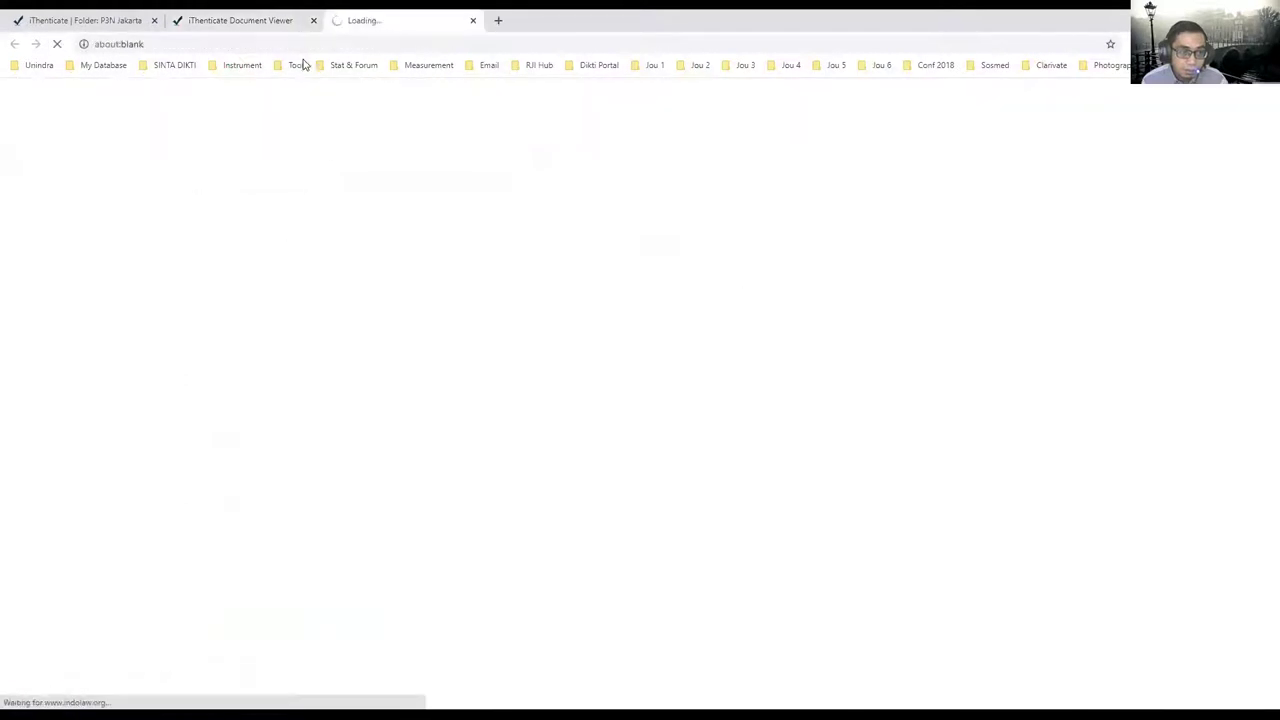
{"action": "left_click", "coordinate": [245, 22]}
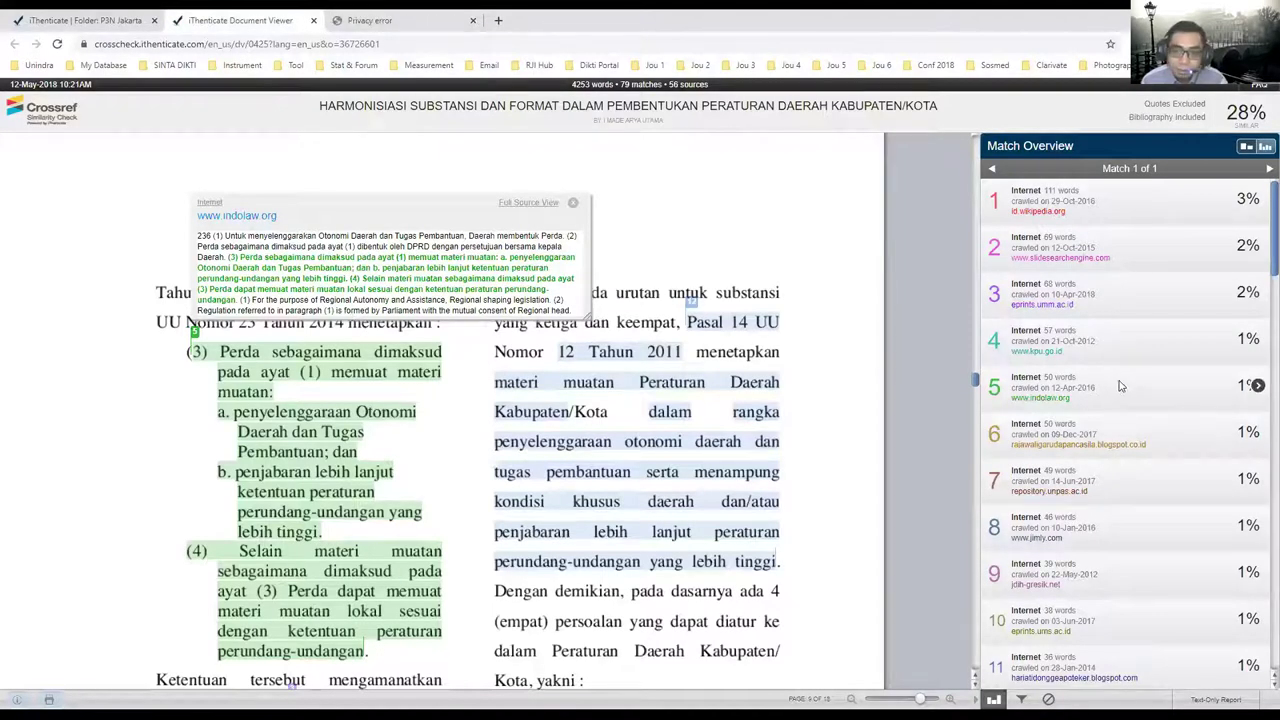
{"action": "left_click", "coordinate": [1258, 388]}
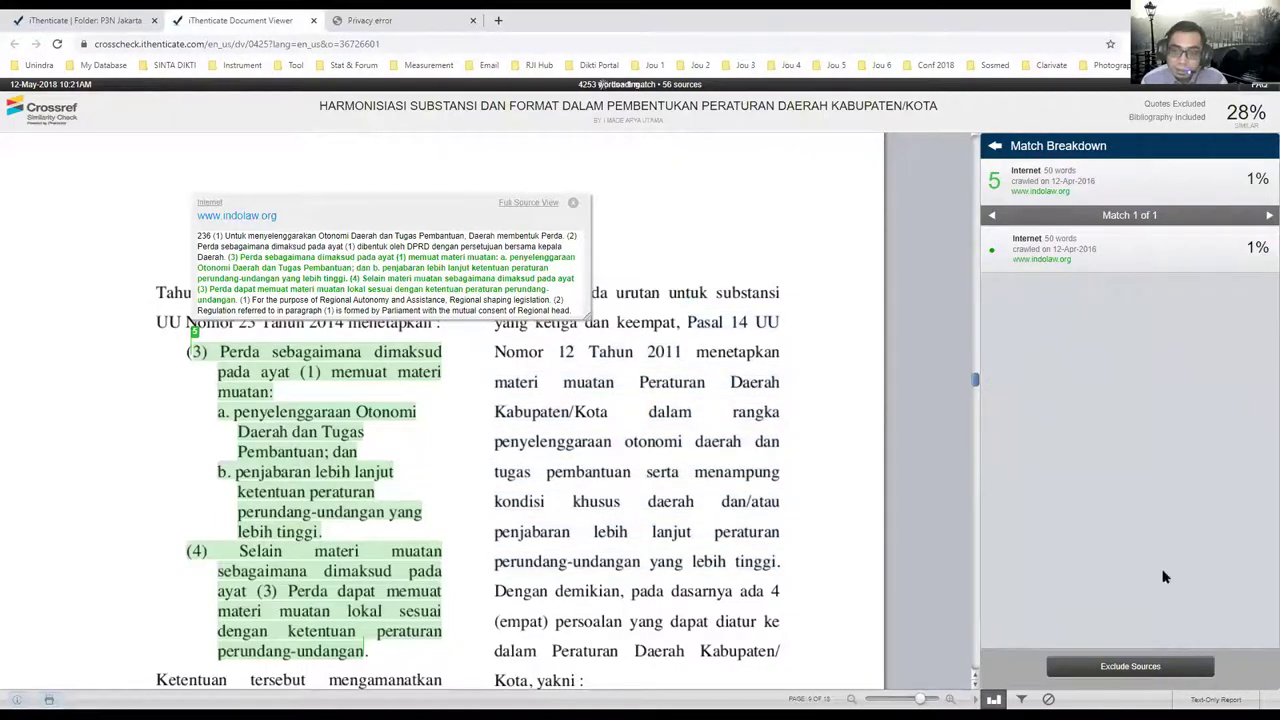
{"action": "left_click", "coordinate": [1160, 668]}
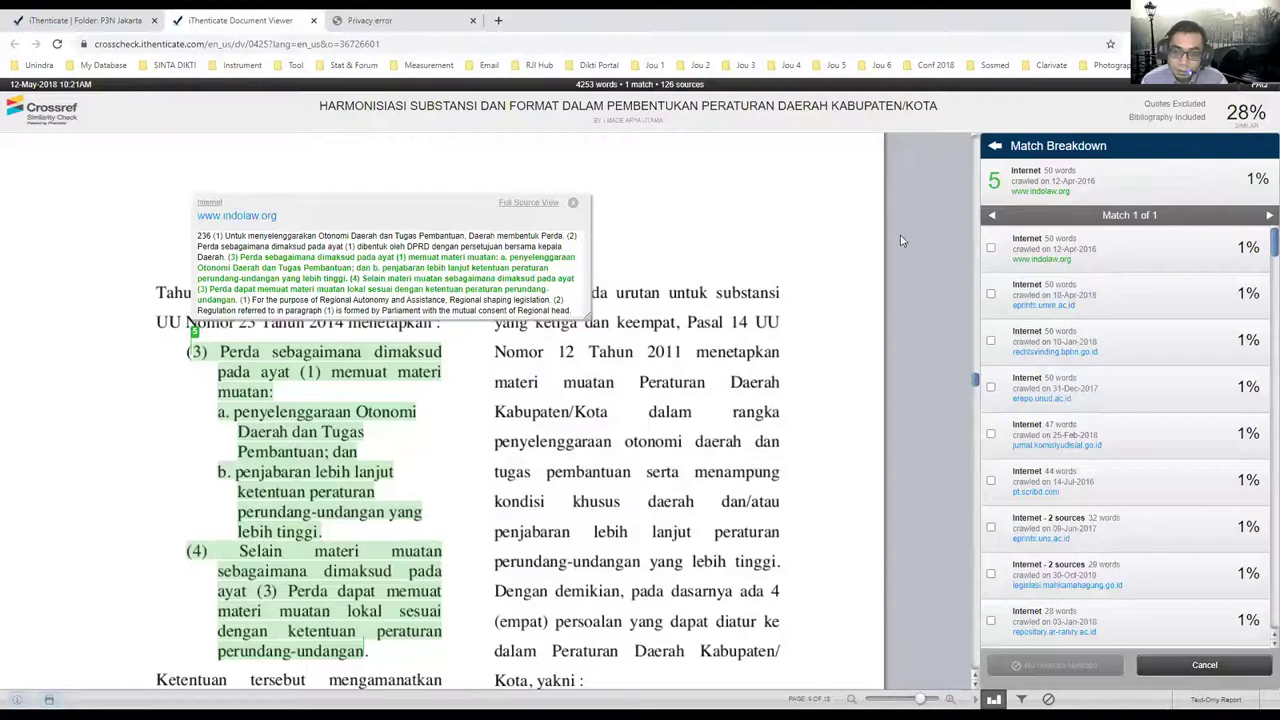
{"action": "left_click", "coordinate": [991, 249]}
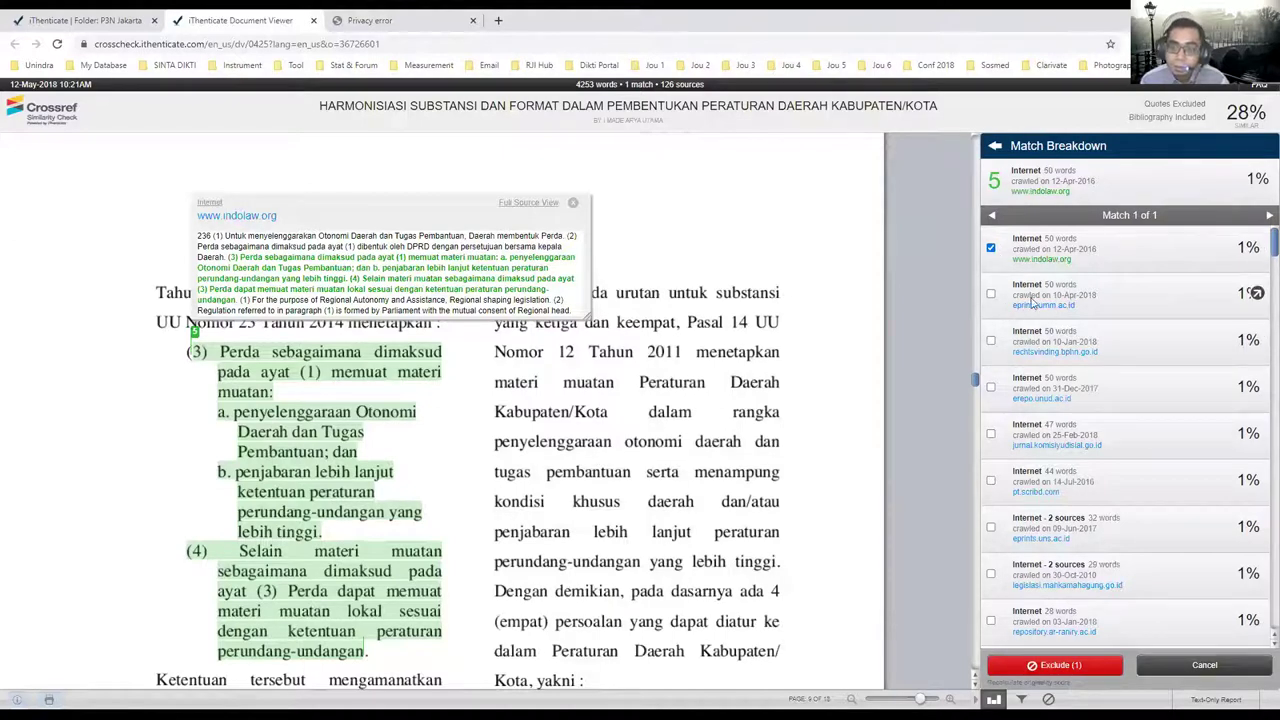
{"action": "left_click", "coordinate": [990, 294]}
{"action": "left_click", "coordinate": [990, 340]}
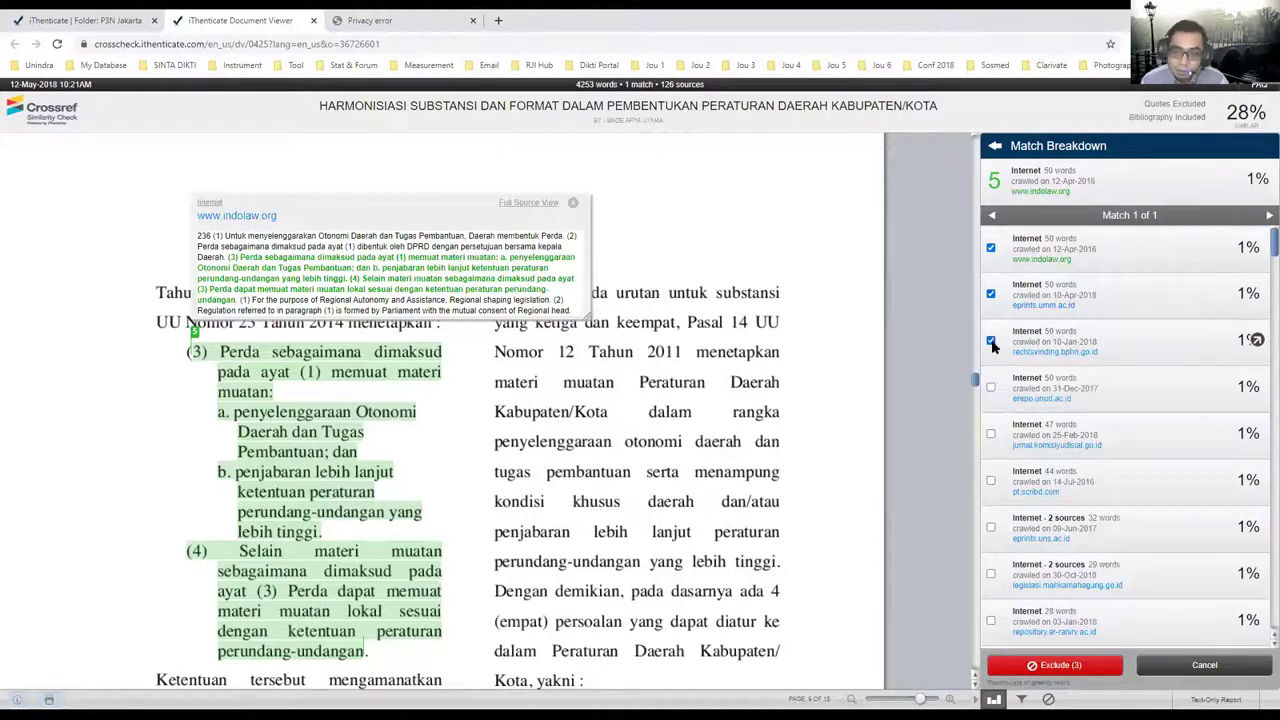
{"action": "left_click", "coordinate": [991, 389]}
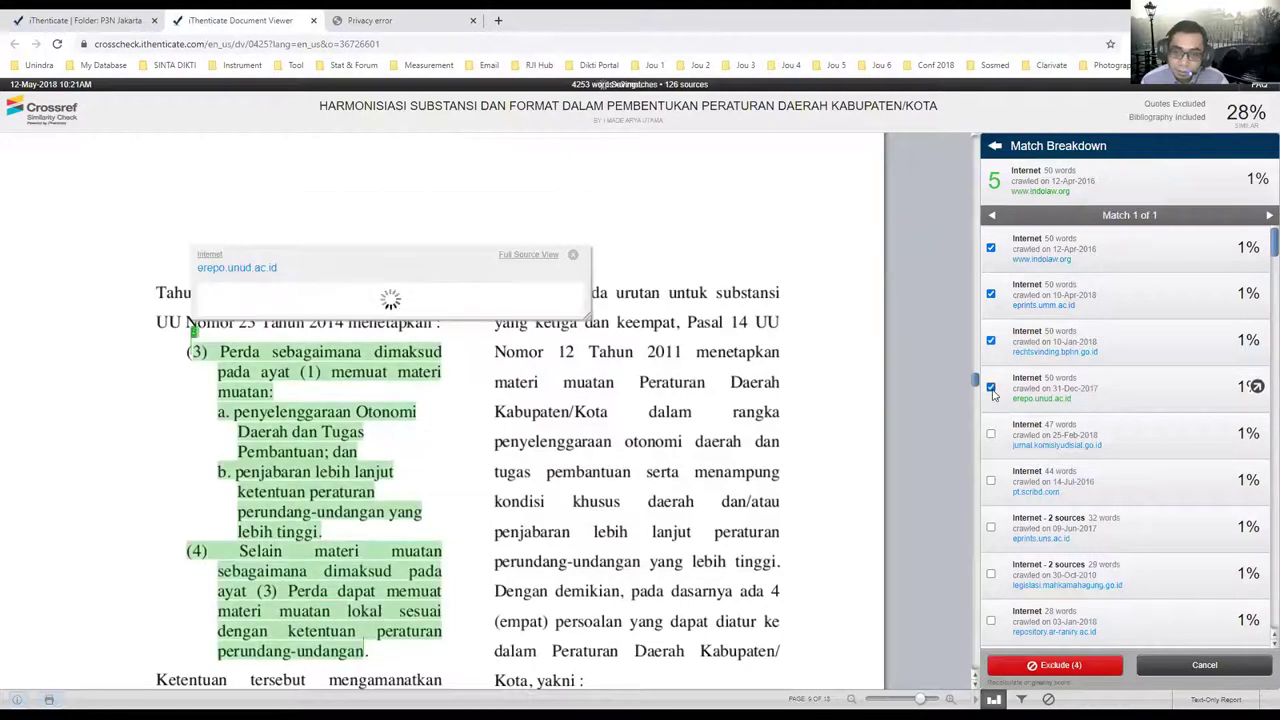
{"action": "left_click", "coordinate": [991, 434]}
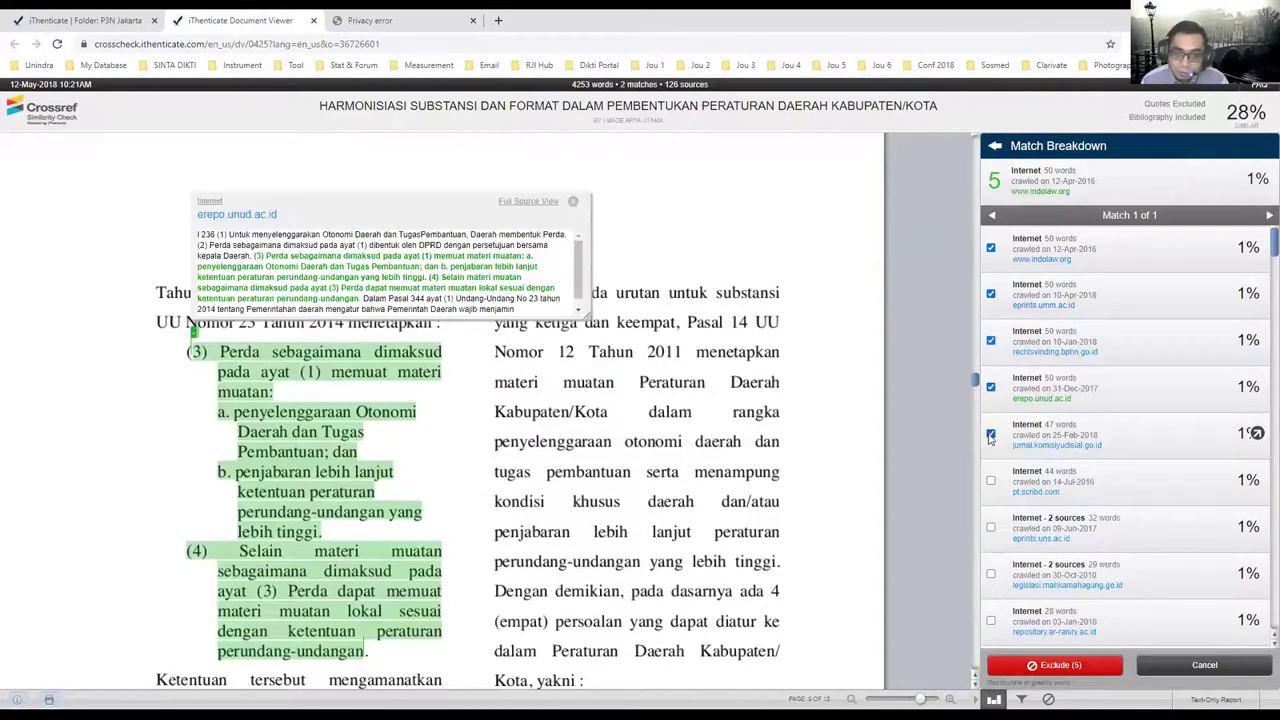
{"action": "left_click", "coordinate": [990, 485]}
{"action": "left_click", "coordinate": [992, 530]}
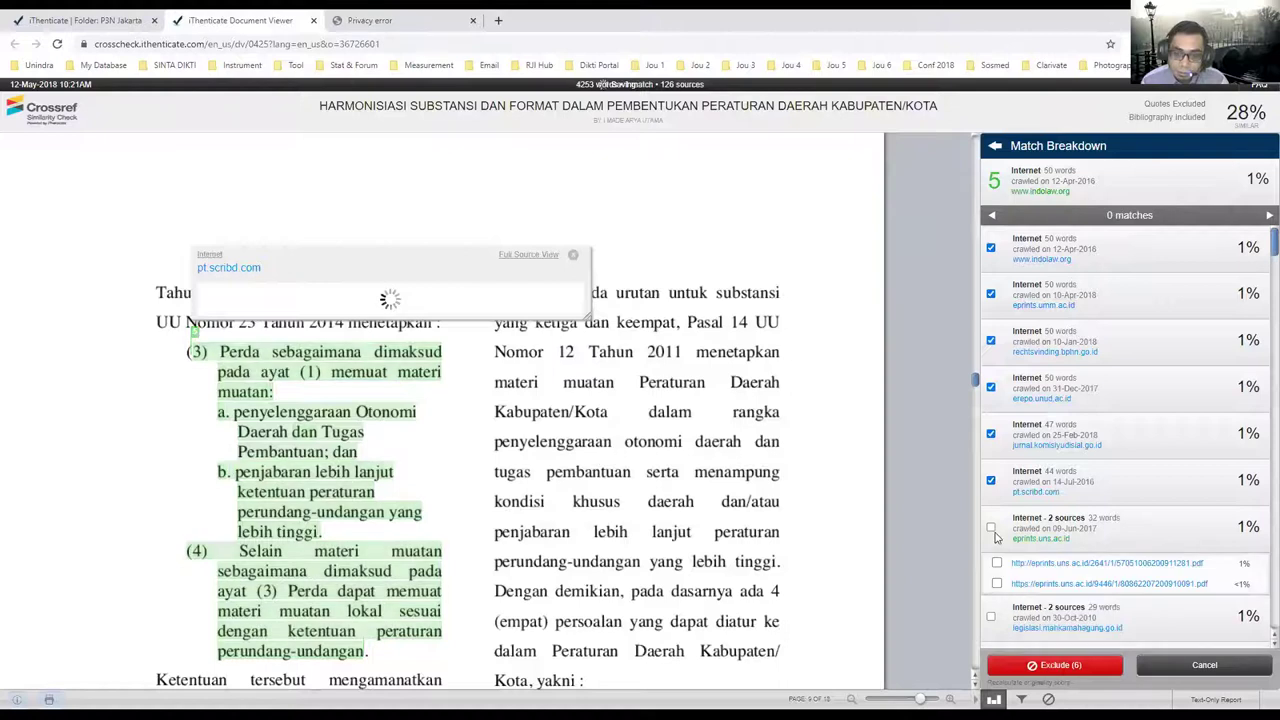
{"action": "left_click", "coordinate": [991, 616]}
{"action": "scroll", "coordinate": [995, 580], "scroll_direction": "down", "scroll_amount": 2}
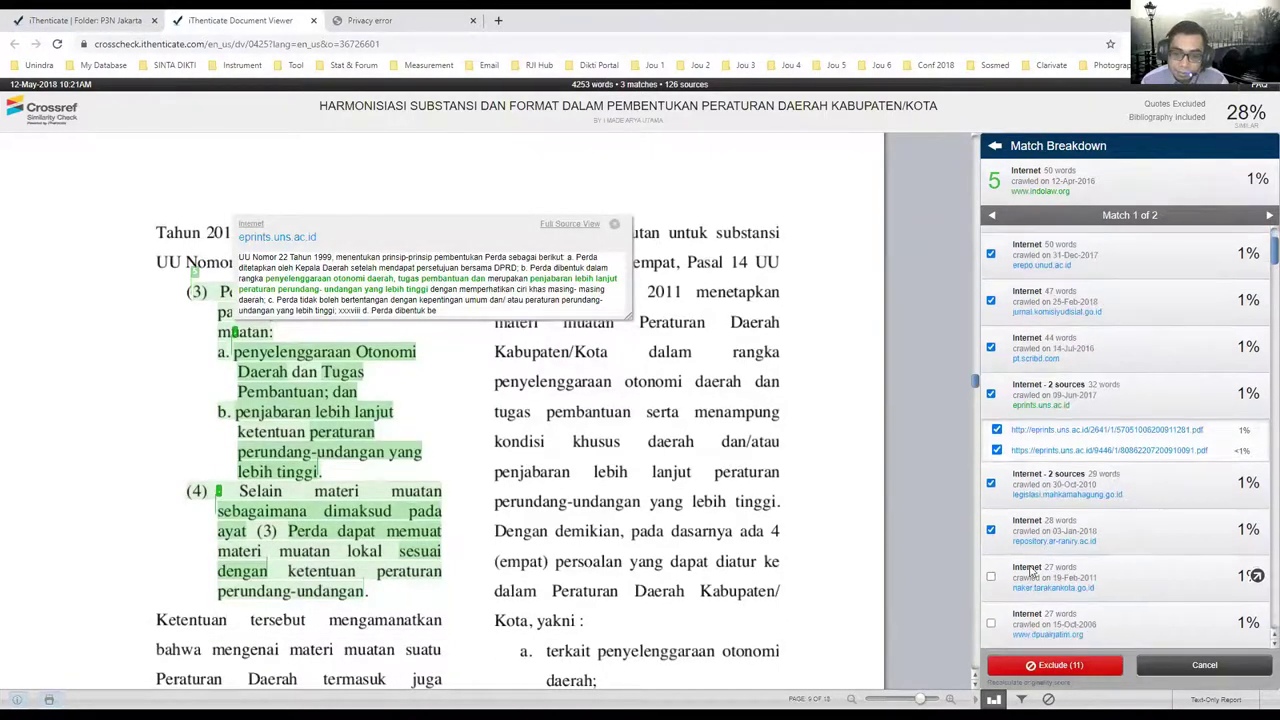
{"action": "left_click", "coordinate": [992, 576]}
{"action": "scroll", "coordinate": [996, 568], "scroll_direction": "down", "scroll_amount": 1}
{"action": "left_click", "coordinate": [992, 571]}
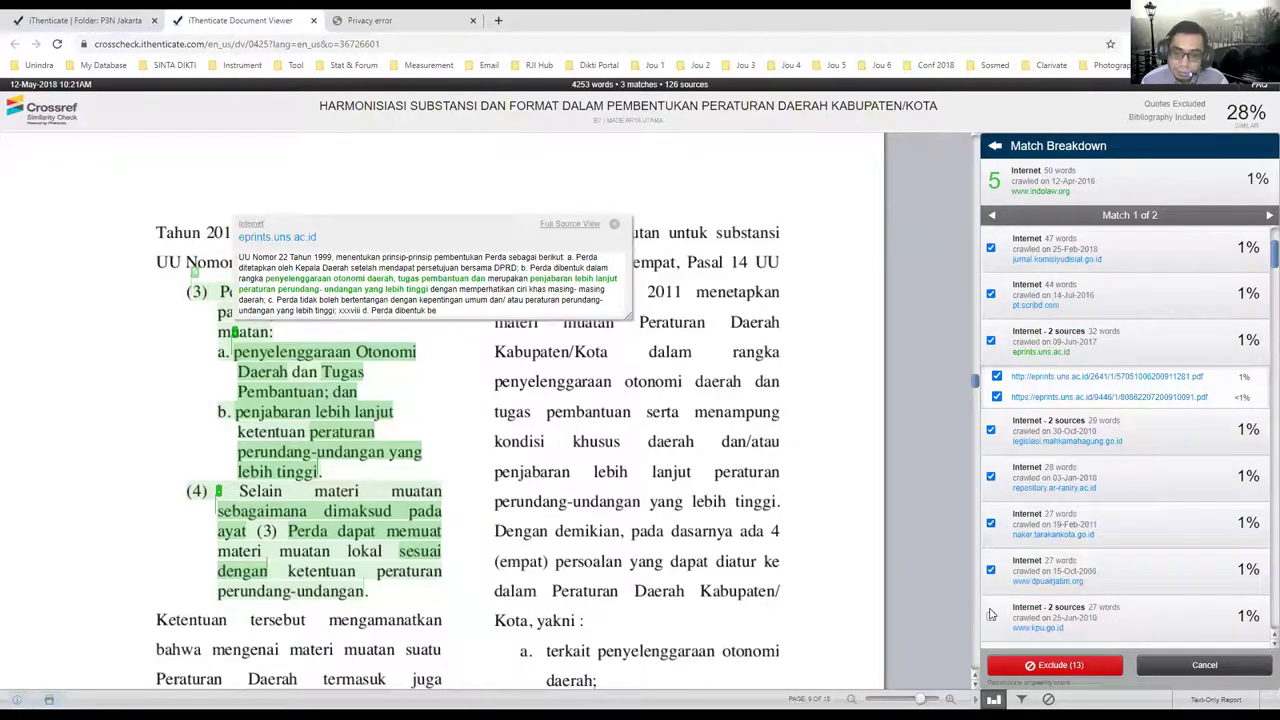
{"action": "left_click", "coordinate": [991, 614]}
{"action": "scroll", "coordinate": [1069, 499], "scroll_direction": "down", "scroll_amount": 3}
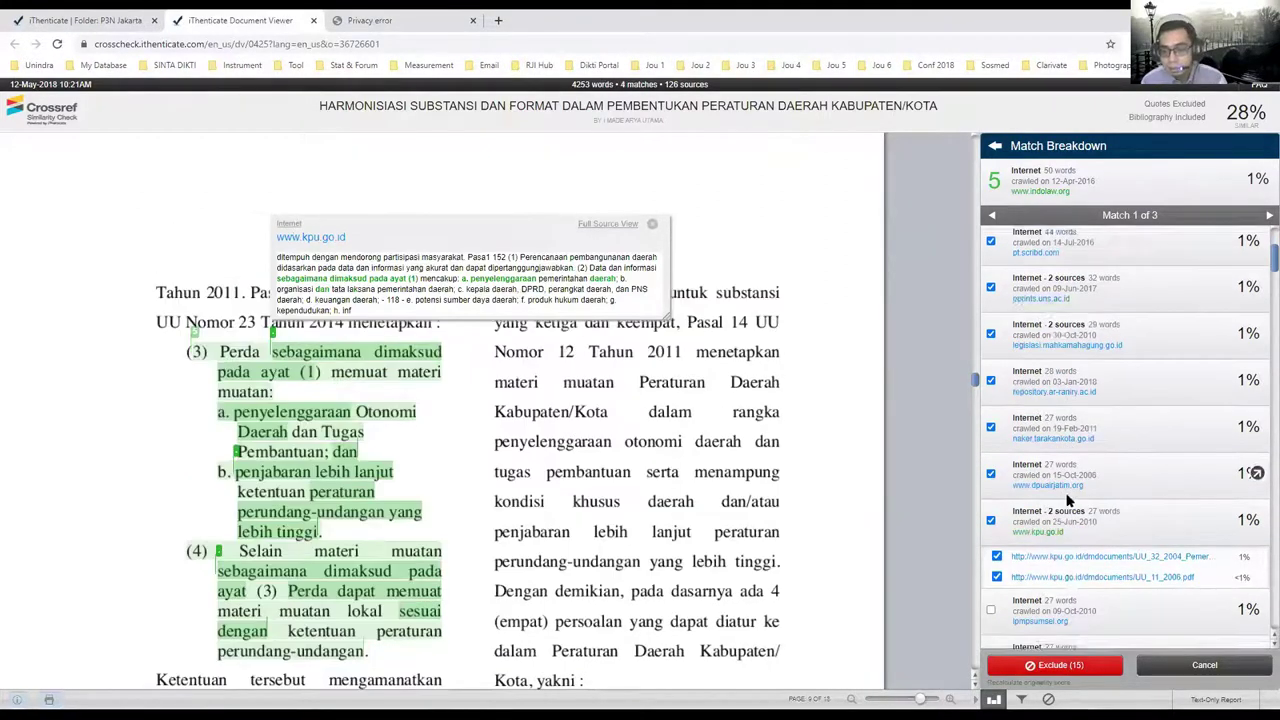
{"action": "left_click", "coordinate": [992, 530]}
{"action": "scroll", "coordinate": [995, 530], "scroll_direction": "down", "scroll_amount": 1}
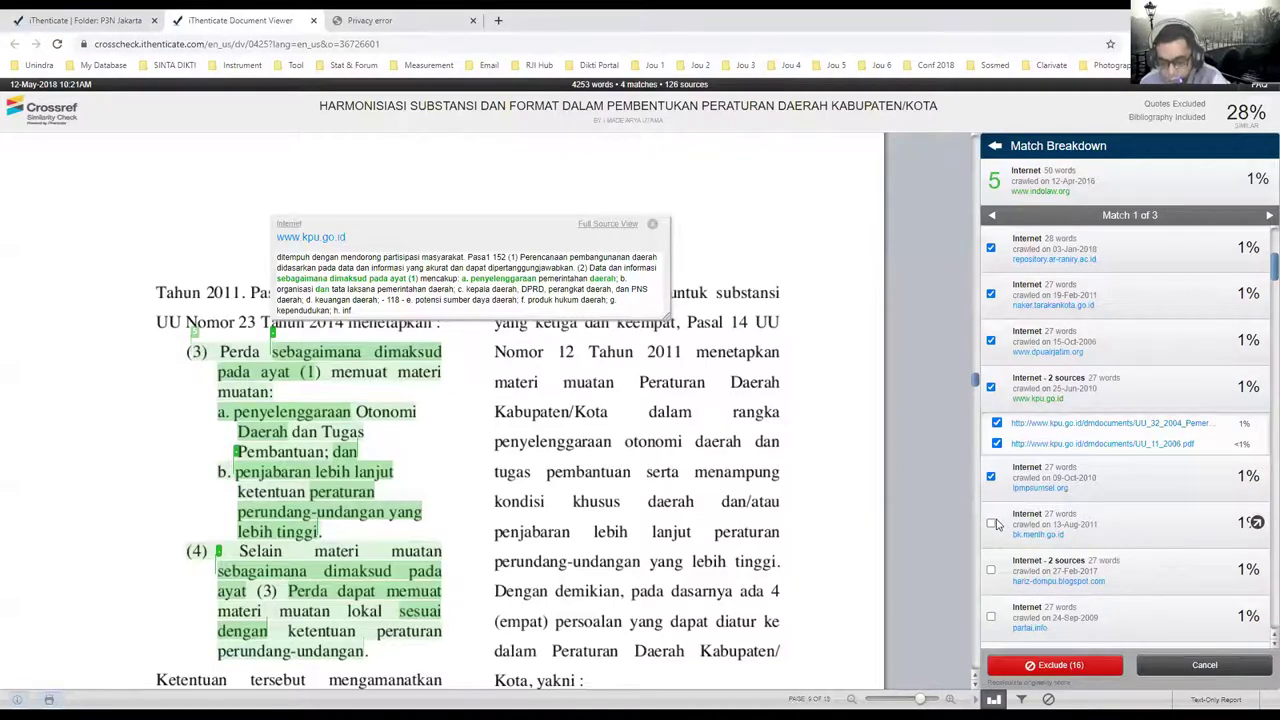
{"action": "left_click", "coordinate": [992, 523]}
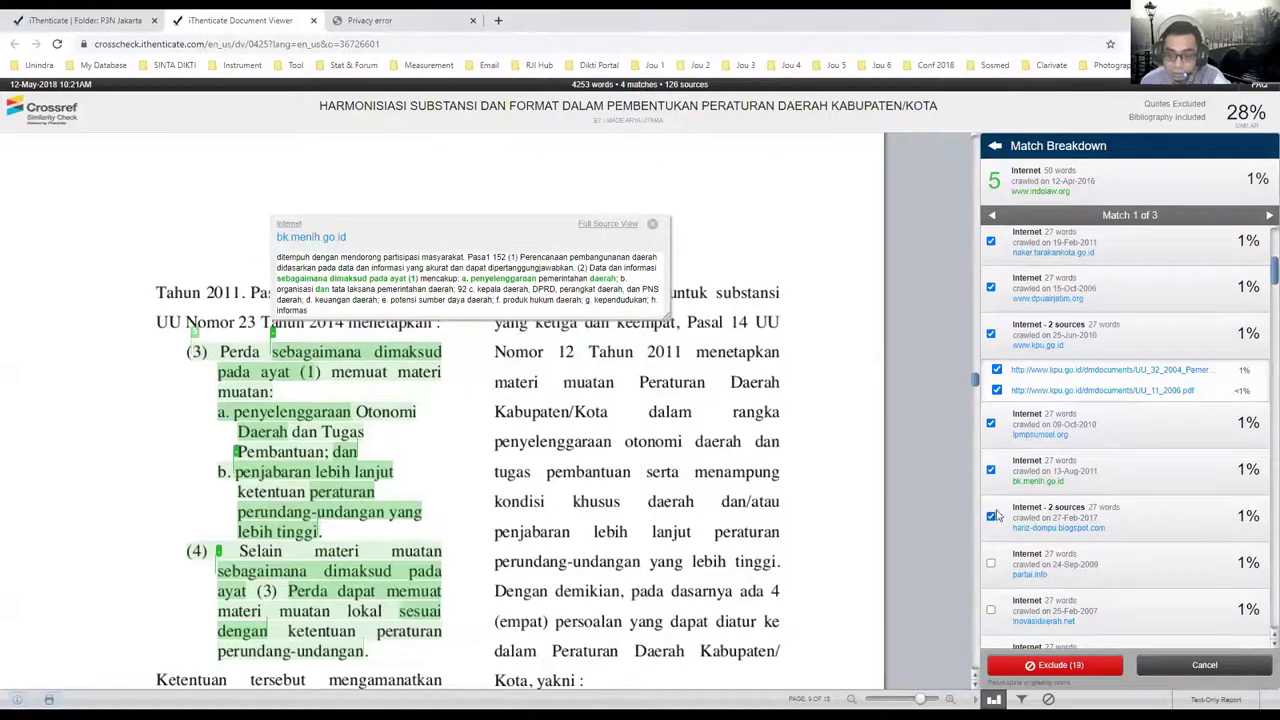
{"action": "left_click", "coordinate": [991, 569]}
{"action": "scroll", "coordinate": [997, 545], "scroll_direction": "down", "scroll_amount": 2}
{"action": "left_click", "coordinate": [991, 540]}
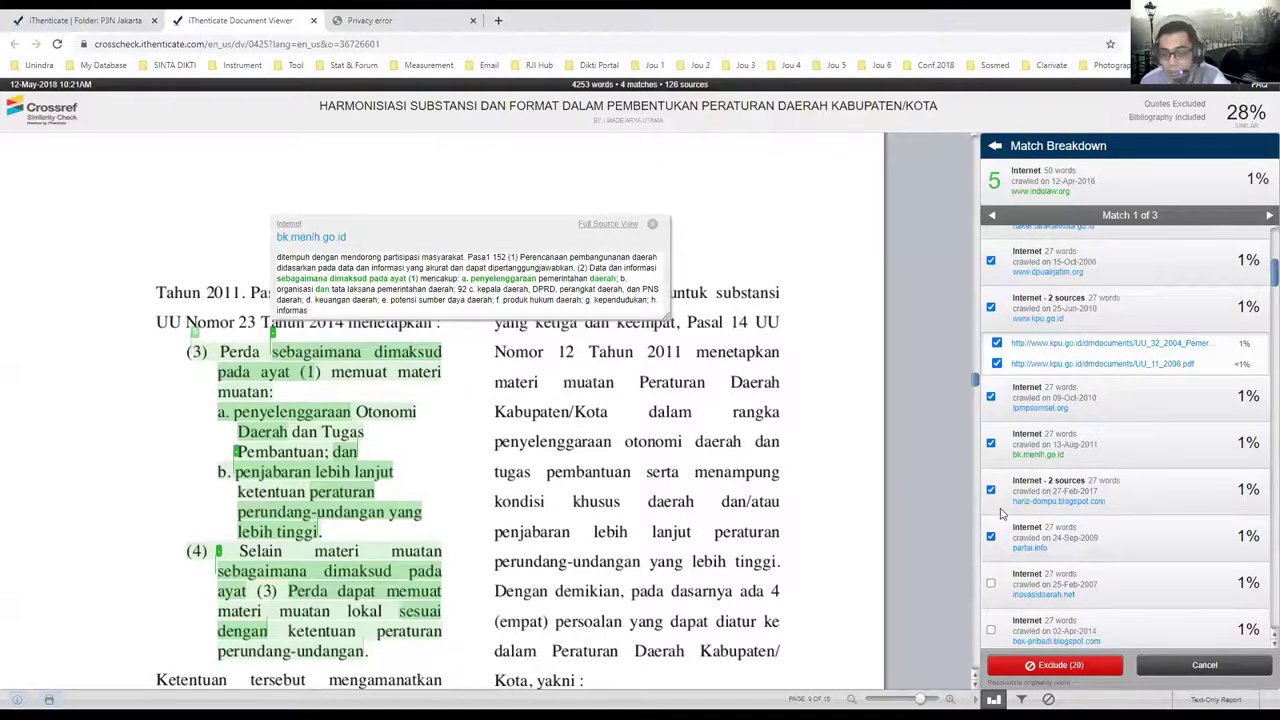
{"action": "scroll", "coordinate": [995, 537], "scroll_direction": "down", "scroll_amount": 1}
{"action": "left_click", "coordinate": [996, 535]}
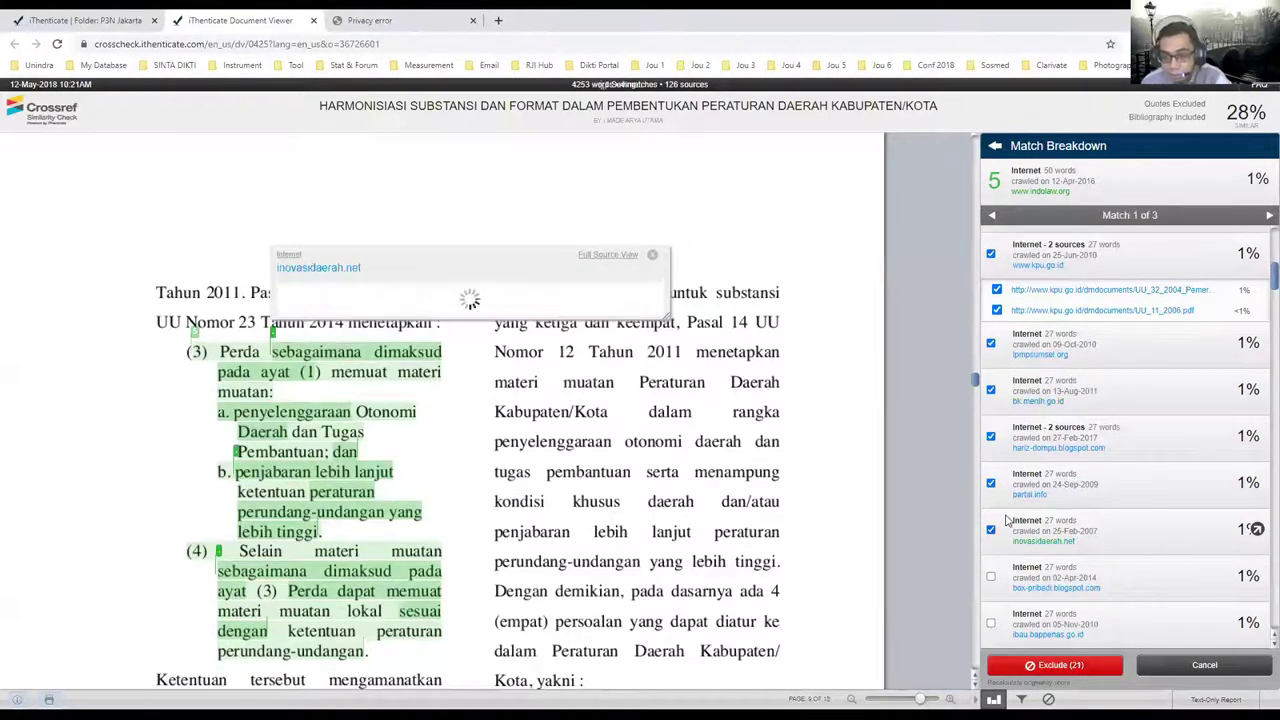
{"action": "scroll", "coordinate": [996, 510], "scroll_direction": "down", "scroll_amount": 2}
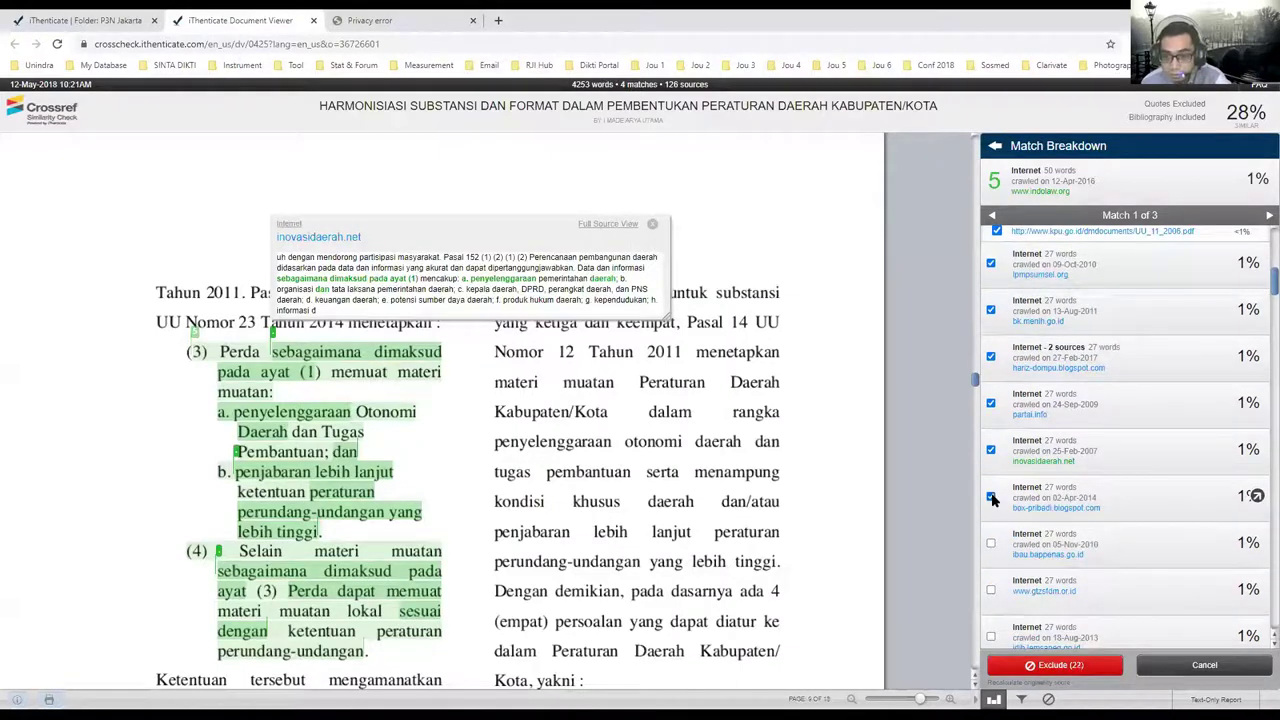
{"action": "scroll", "coordinate": [994, 500], "scroll_direction": "down", "scroll_amount": 1}
{"action": "left_click", "coordinate": [991, 517]}
{"action": "scroll", "coordinate": [991, 515], "scroll_direction": "down", "scroll_amount": 1}
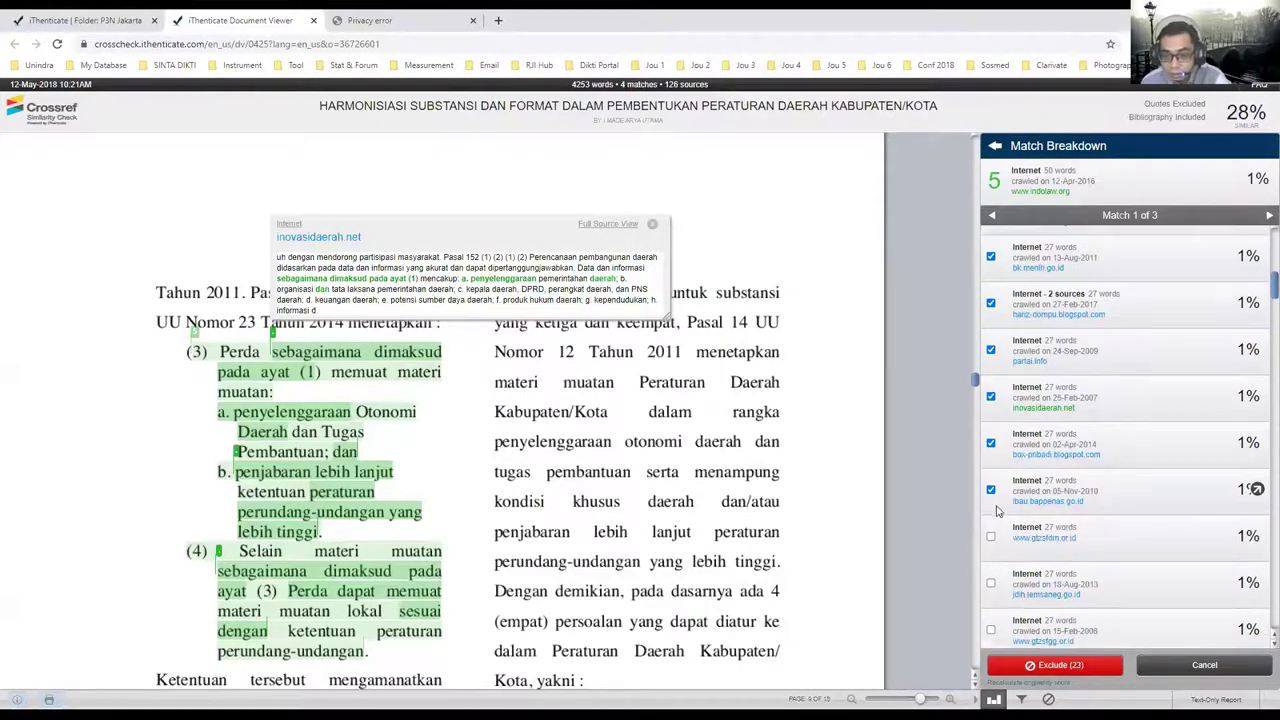
{"action": "scroll", "coordinate": [1000, 510], "scroll_direction": "down", "scroll_amount": 1}
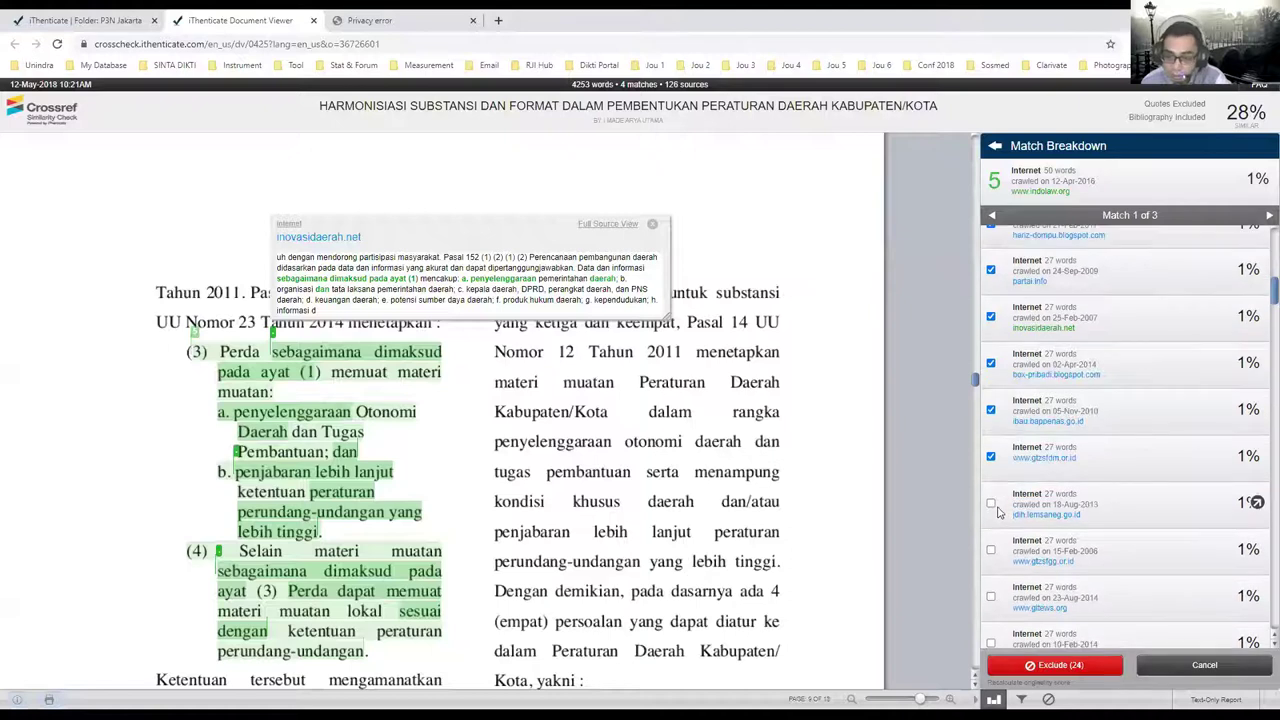
{"action": "scroll", "coordinate": [993, 505], "scroll_direction": "down", "scroll_amount": 1}
{"action": "left_click", "coordinate": [991, 523]}
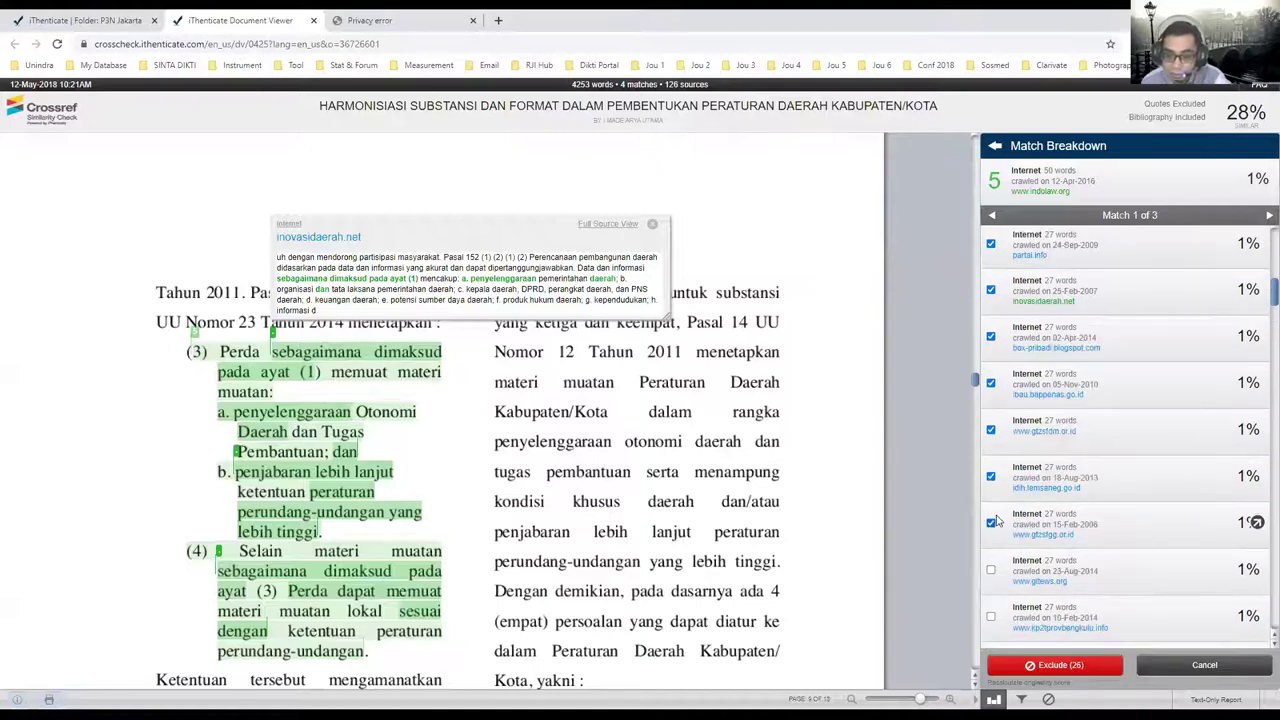
{"action": "scroll", "coordinate": [995, 528], "scroll_direction": "down", "scroll_amount": 1}
{"action": "scroll", "coordinate": [993, 517], "scroll_direction": "down", "scroll_amount": 1}
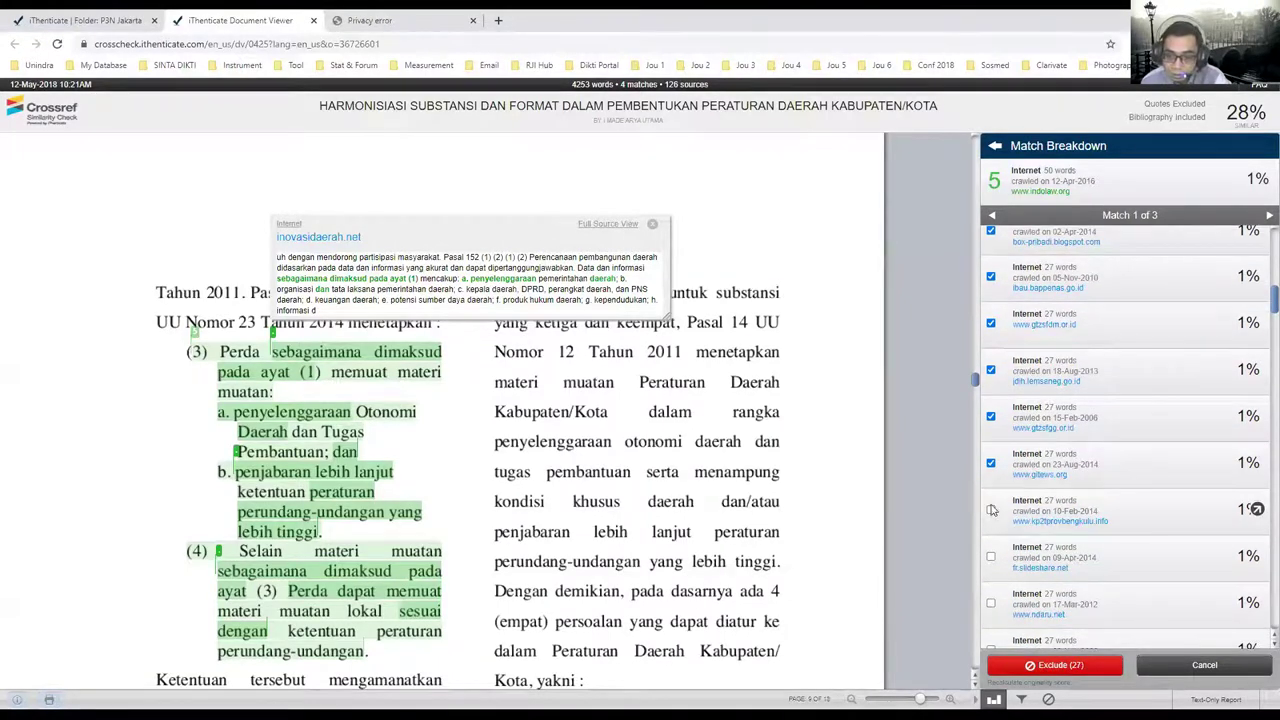
{"action": "scroll", "coordinate": [993, 513], "scroll_direction": "down", "scroll_amount": 1}
{"action": "scroll", "coordinate": [993, 507], "scroll_direction": "down", "scroll_amount": 1}
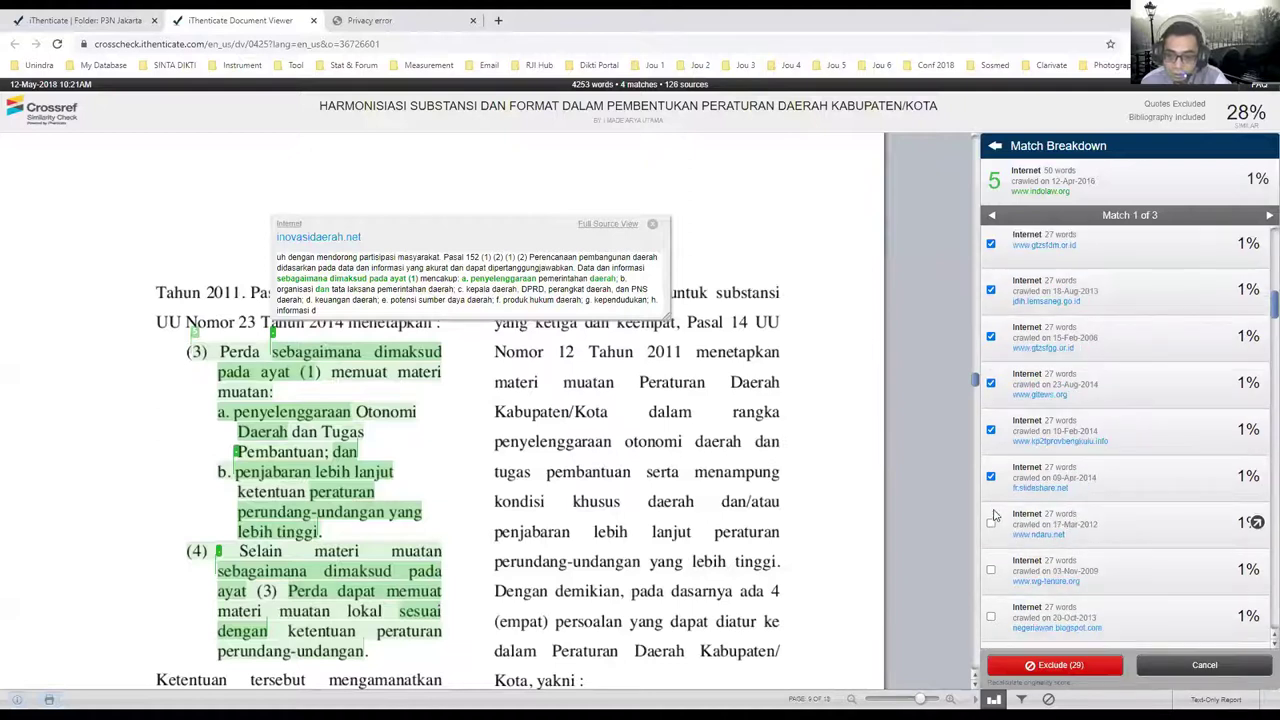
{"action": "scroll", "coordinate": [995, 520], "scroll_direction": "down", "scroll_amount": 1}
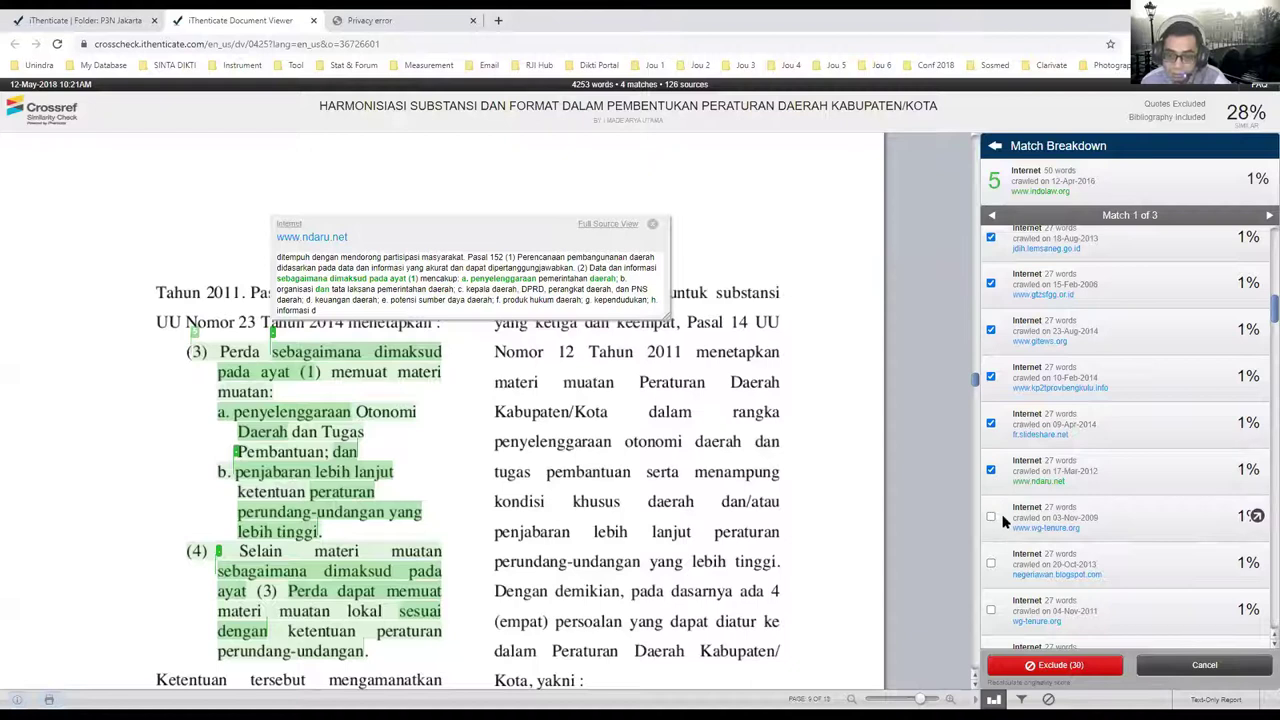
{"action": "scroll", "coordinate": [993, 515], "scroll_direction": "down", "scroll_amount": 3}
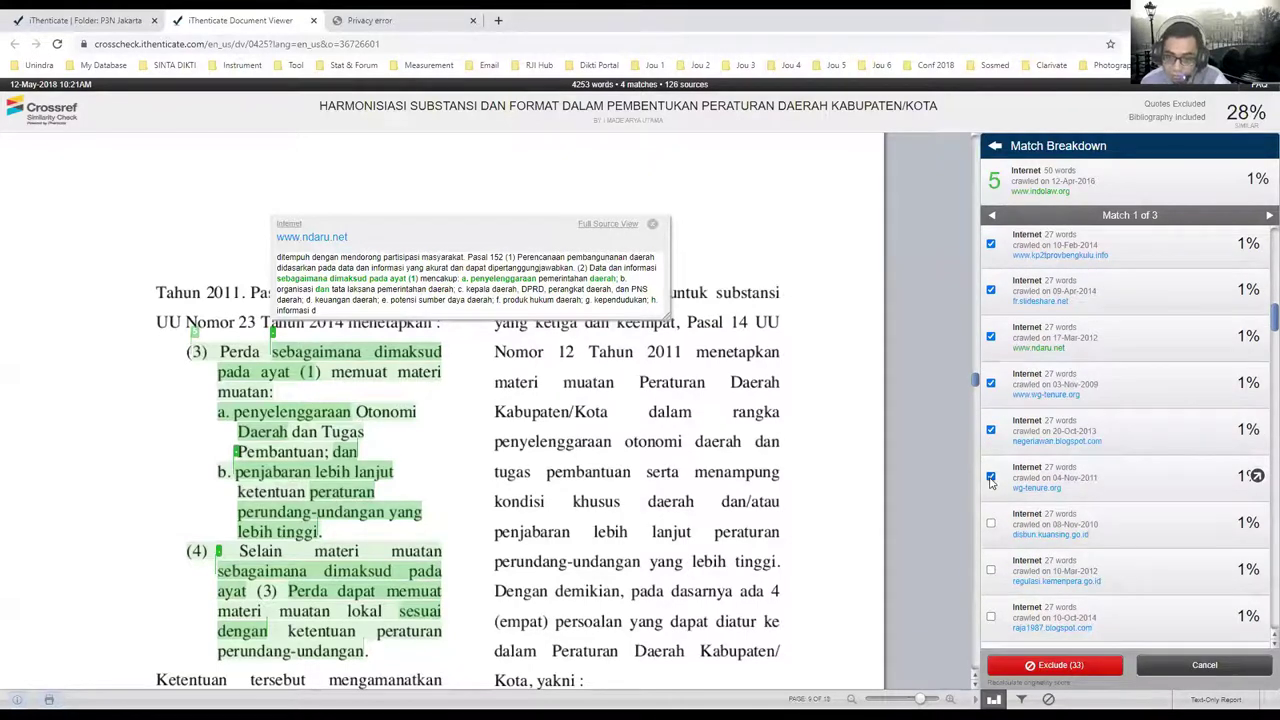
{"action": "scroll", "coordinate": [1003, 500], "scroll_direction": "down", "scroll_amount": 1}
{"action": "left_click", "coordinate": [992, 500]}
{"action": "scroll", "coordinate": [995, 514], "scroll_direction": "down", "scroll_amount": 1}
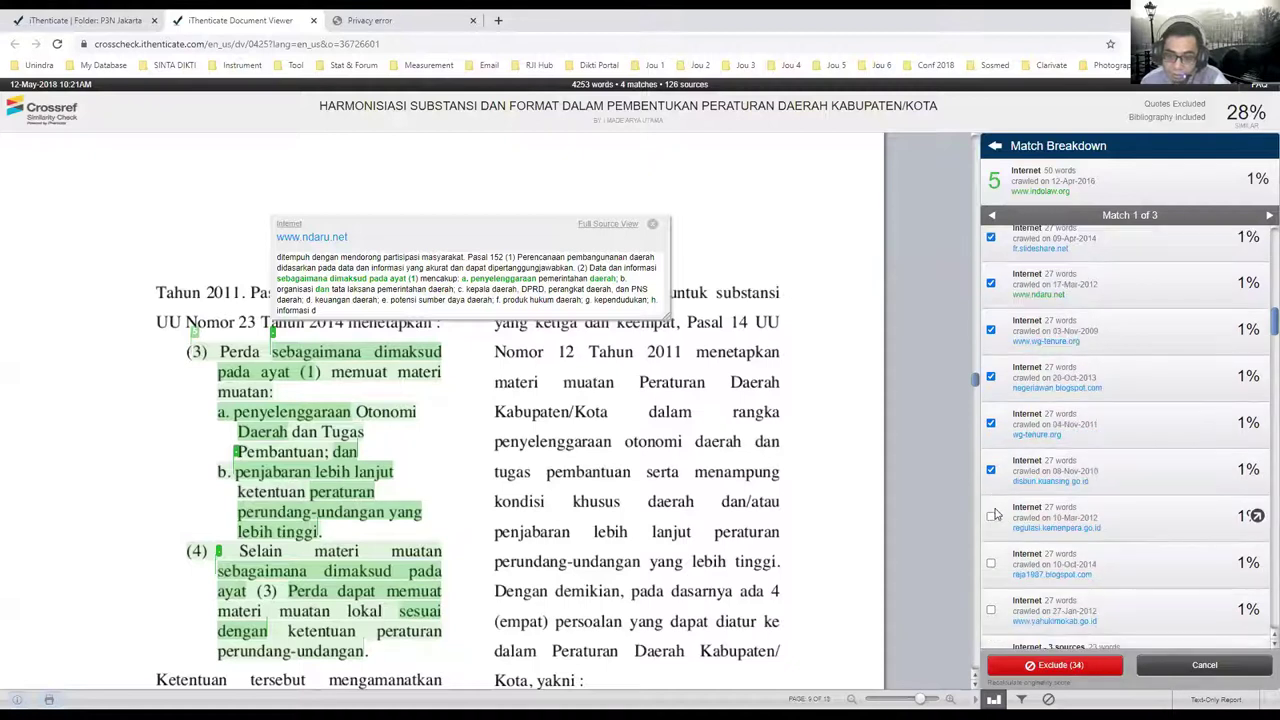
{"action": "scroll", "coordinate": [993, 523], "scroll_direction": "down", "scroll_amount": 1}
{"action": "left_click", "coordinate": [991, 517]}
{"action": "scroll", "coordinate": [995, 528], "scroll_direction": "down", "scroll_amount": 1}
{"action": "left_click", "coordinate": [992, 529]}
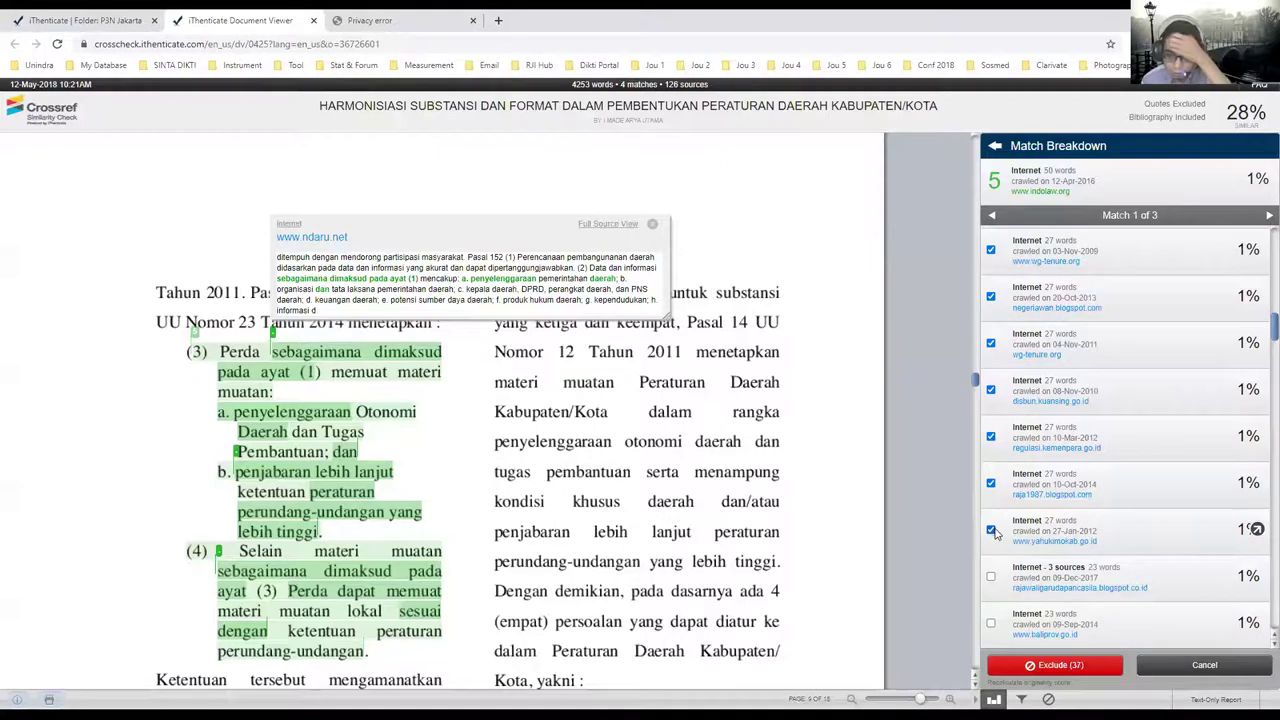
{"action": "scroll", "coordinate": [992, 527], "scroll_direction": "down", "scroll_amount": 1}
{"action": "left_click", "coordinate": [991, 523]}
{"action": "scroll", "coordinate": [990, 510], "scroll_direction": "down", "scroll_amount": 2}
{"action": "left_click", "coordinate": [990, 492]}
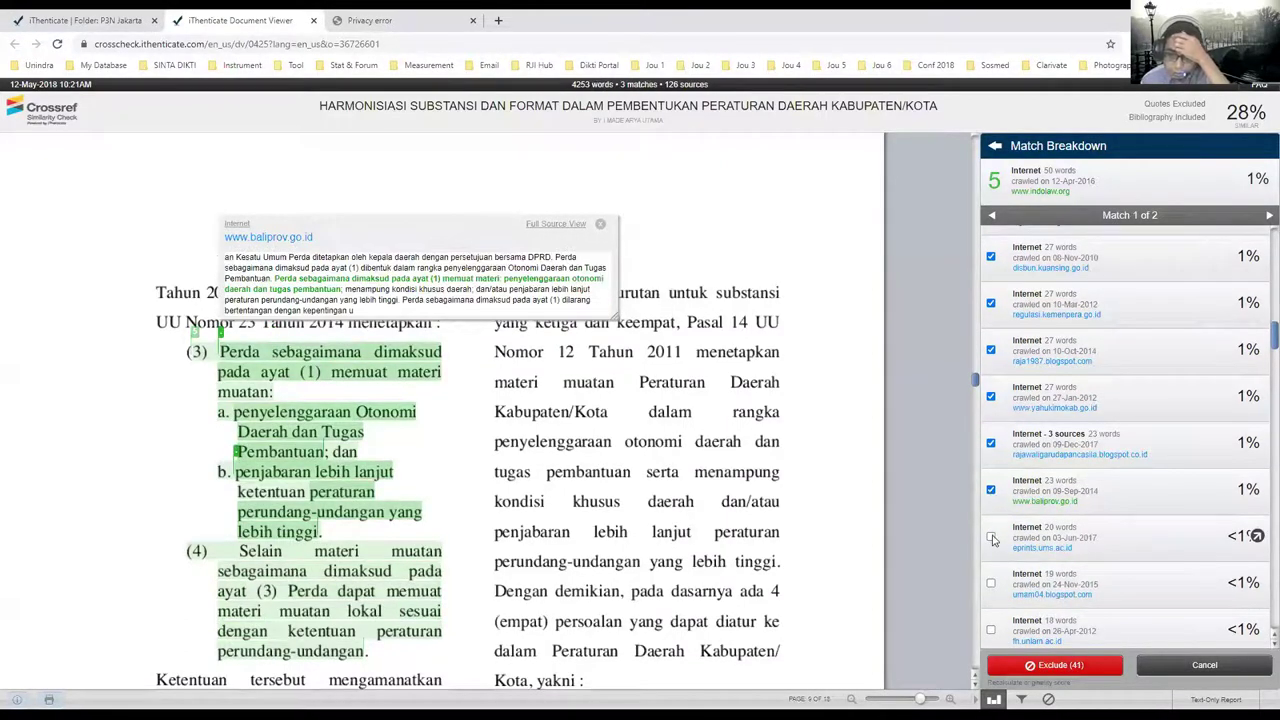
{"action": "scroll", "coordinate": [994, 536], "scroll_direction": "down", "scroll_amount": 1}
{"action": "scroll", "coordinate": [993, 533], "scroll_direction": "down", "scroll_amount": 1}
{"action": "left_click", "coordinate": [991, 528]}
{"action": "scroll", "coordinate": [995, 535], "scroll_direction": "down", "scroll_amount": 1}
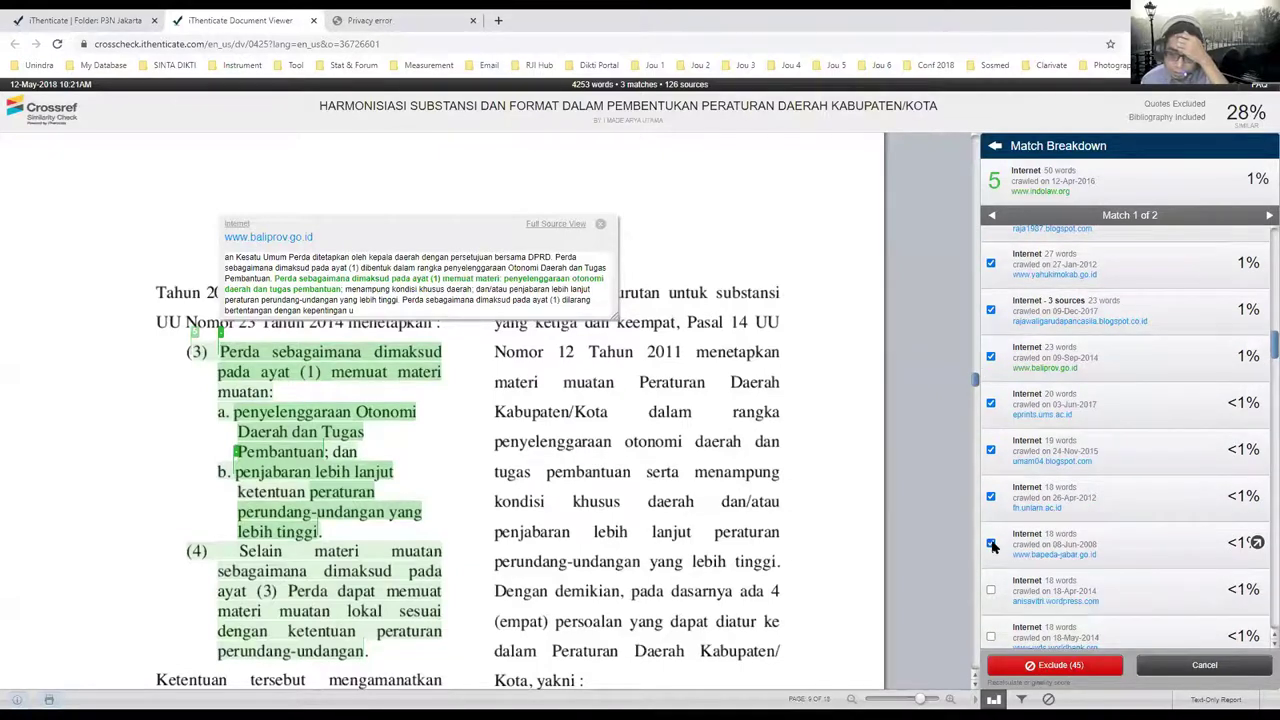
{"action": "scroll", "coordinate": [993, 545], "scroll_direction": "down", "scroll_amount": 1}
{"action": "left_click", "coordinate": [991, 540]}
{"action": "scroll", "coordinate": [991, 535], "scroll_direction": "down", "scroll_amount": 1}
{"action": "left_click", "coordinate": [991, 528]}
{"action": "scroll", "coordinate": [993, 538], "scroll_direction": "down", "scroll_amount": 1}
{"action": "left_click", "coordinate": [991, 569]}
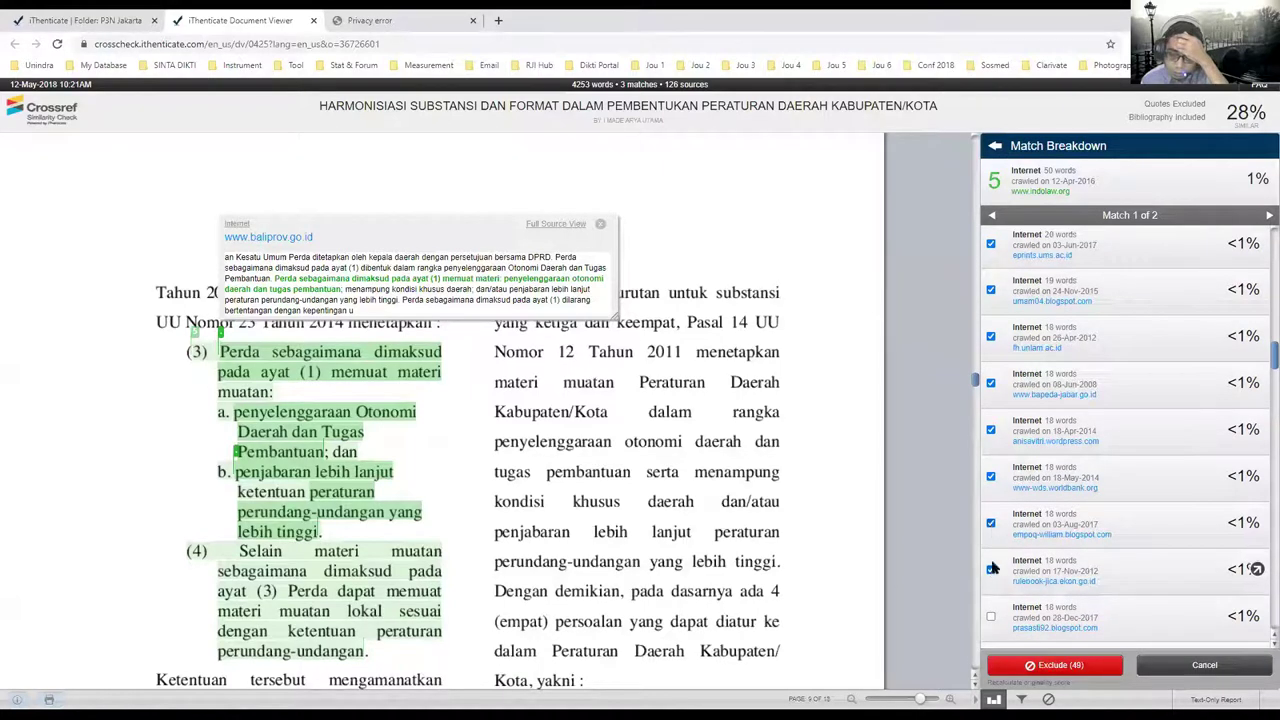
Mark the four sources following rulebook-jica.ekon.go.id and exclude all marked sources behind match 5.
{"action": "scroll", "coordinate": [991, 565], "scroll_direction": "down", "scroll_amount": 1}
{"action": "left_click", "coordinate": [991, 563]}
{"action": "scroll", "coordinate": [990, 548], "scroll_direction": "down", "scroll_amount": 2}
{"action": "left_click", "coordinate": [991, 575]}
{"action": "scroll", "coordinate": [992, 562], "scroll_direction": "down", "scroll_amount": 1}
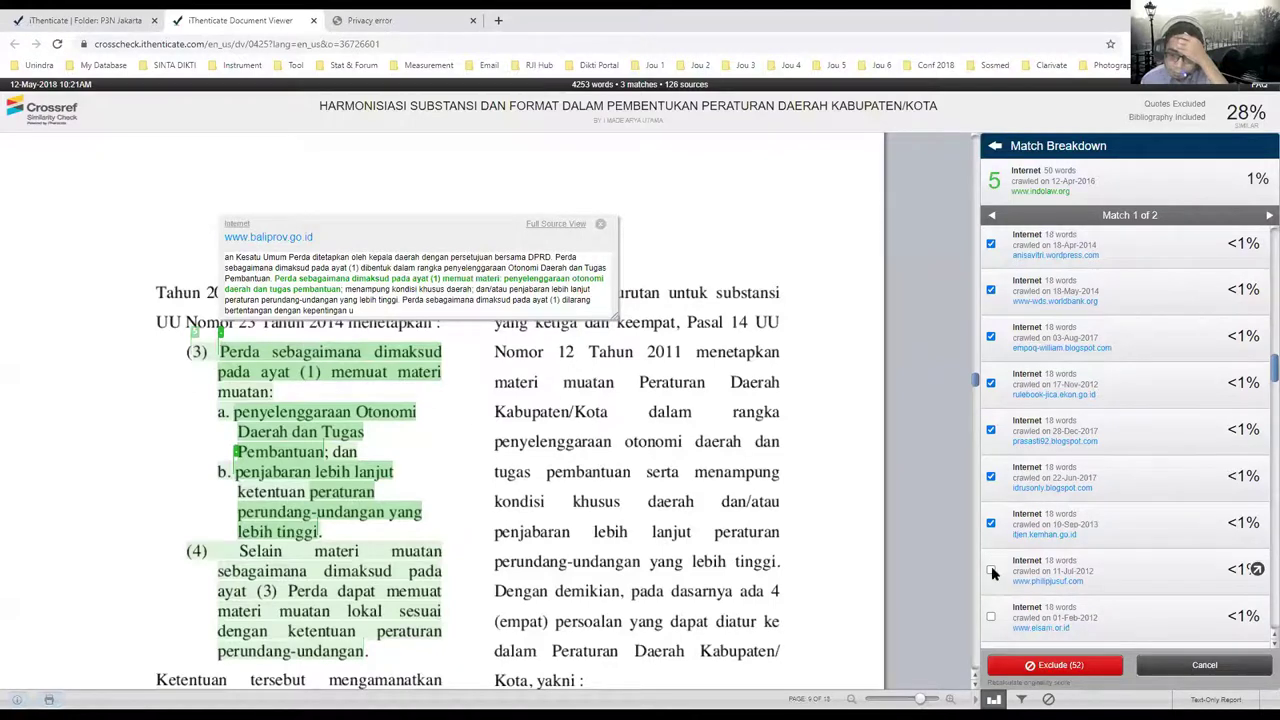
{"action": "scroll", "coordinate": [1260, 442], "scroll_direction": "down", "scroll_amount": 10}
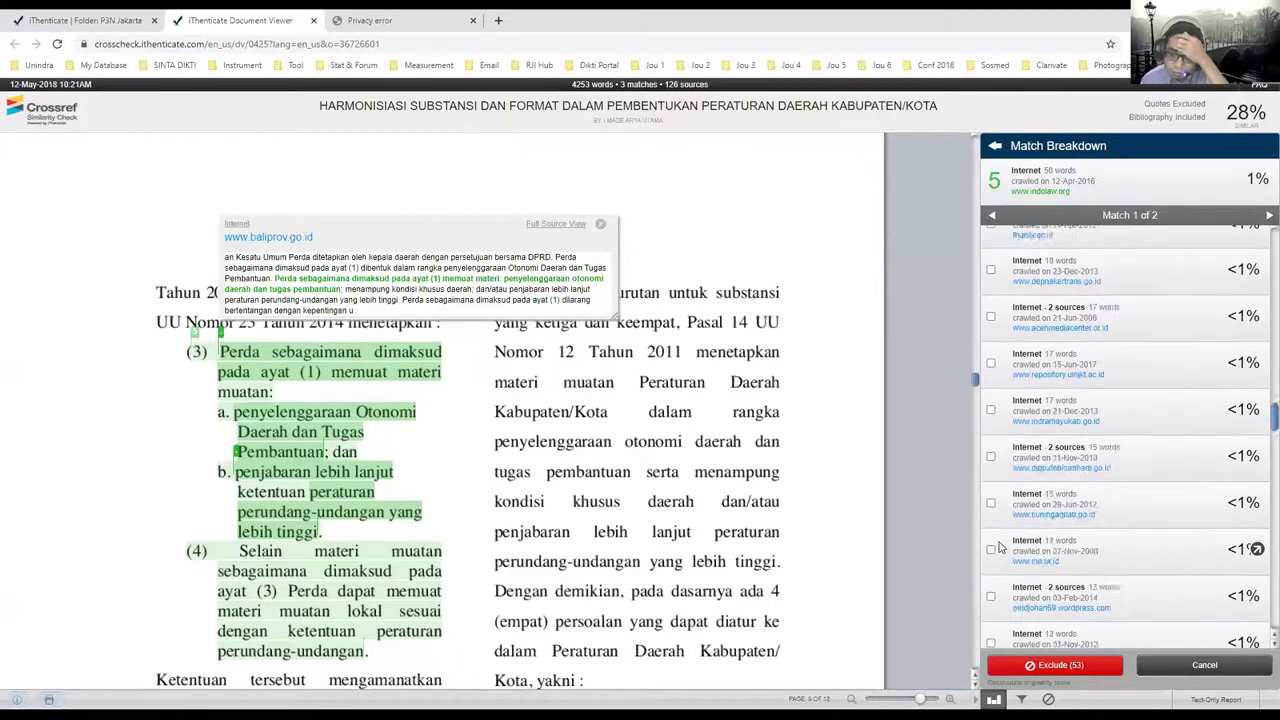
{"action": "scroll", "coordinate": [1260, 442], "scroll_direction": "down", "scroll_amount": 8}
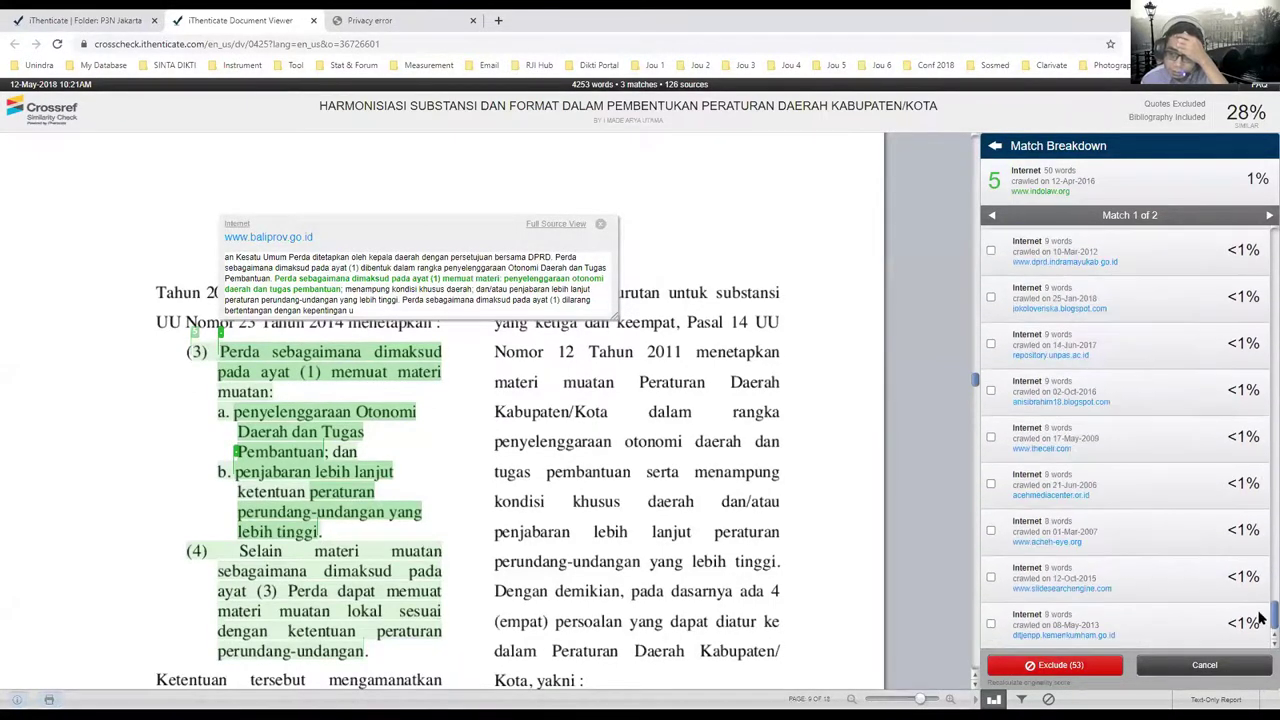
{"action": "left_click", "coordinate": [1048, 664]}
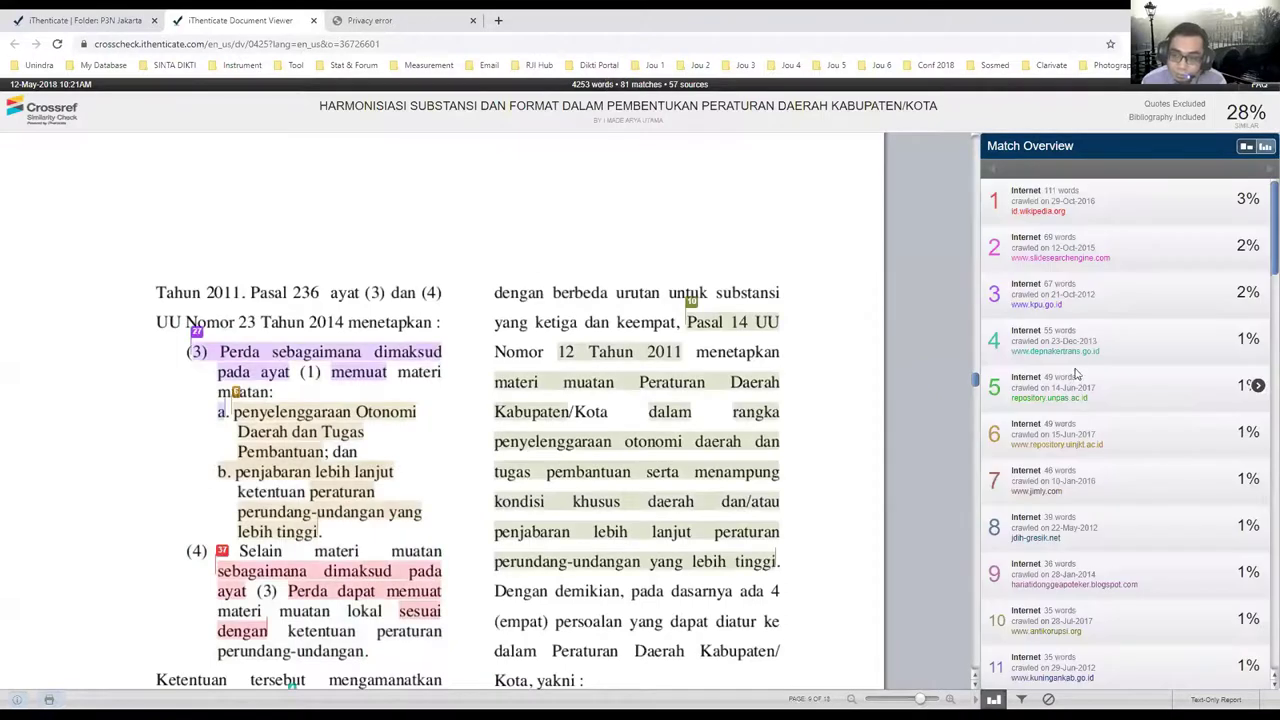
Review the highlighted passages from page 9 back to page 7 and inspect match 9's source excerpt at "asas-asas sebagai berikut".
{"action": "scroll", "coordinate": [327, 362], "scroll_direction": "down", "scroll_amount": 3}
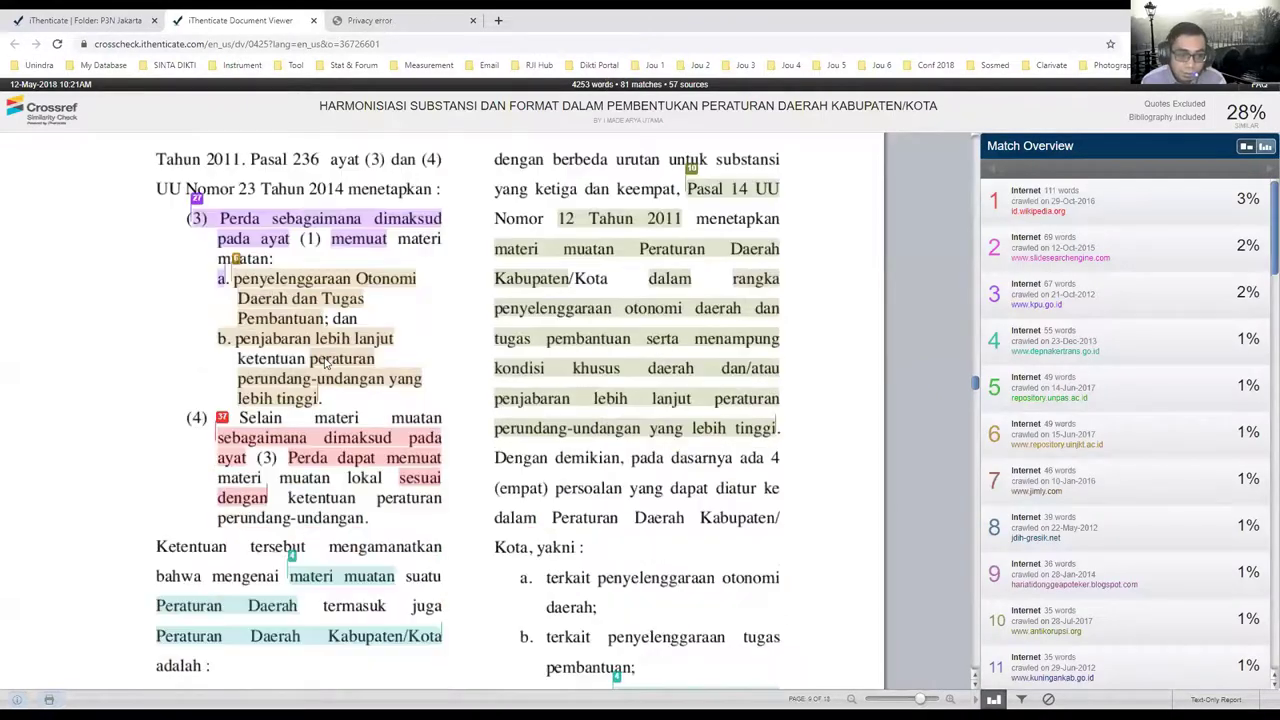
{"action": "scroll", "coordinate": [327, 362], "scroll_direction": "down", "scroll_amount": 2}
{"action": "scroll", "coordinate": [330, 360], "scroll_direction": "up", "scroll_amount": 8}
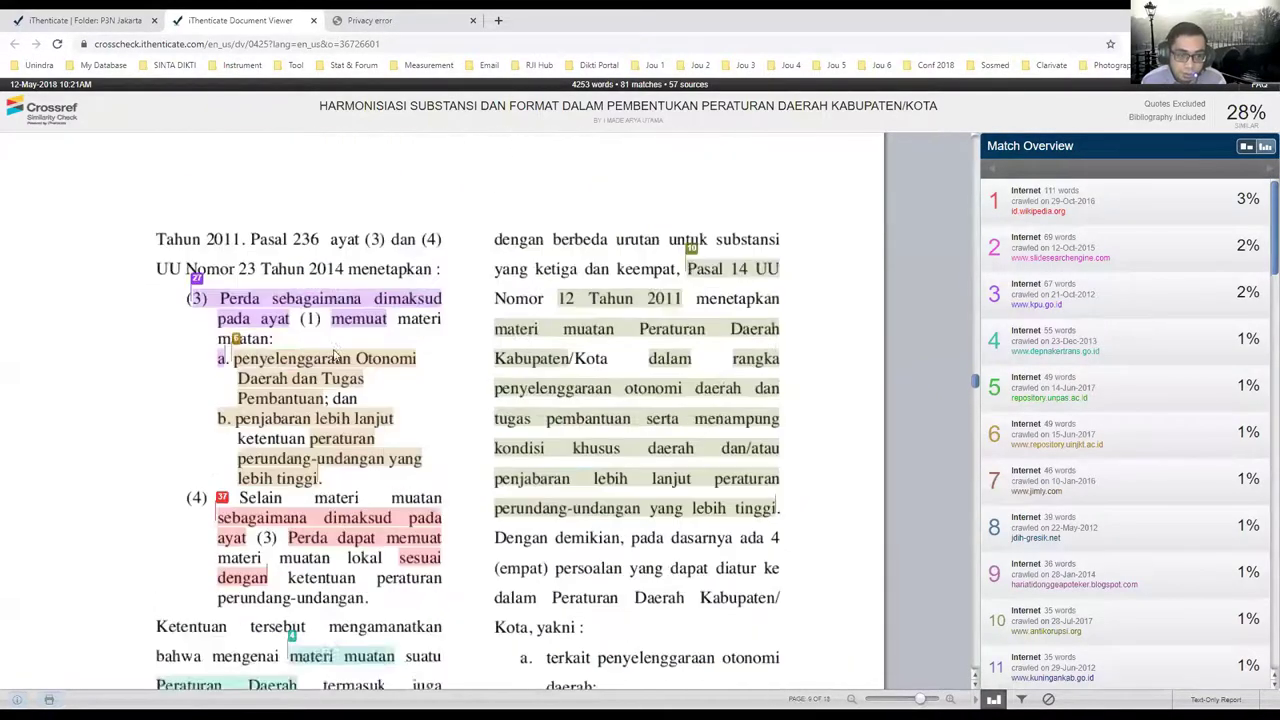
{"action": "scroll", "coordinate": [335, 355], "scroll_direction": "up", "scroll_amount": 15}
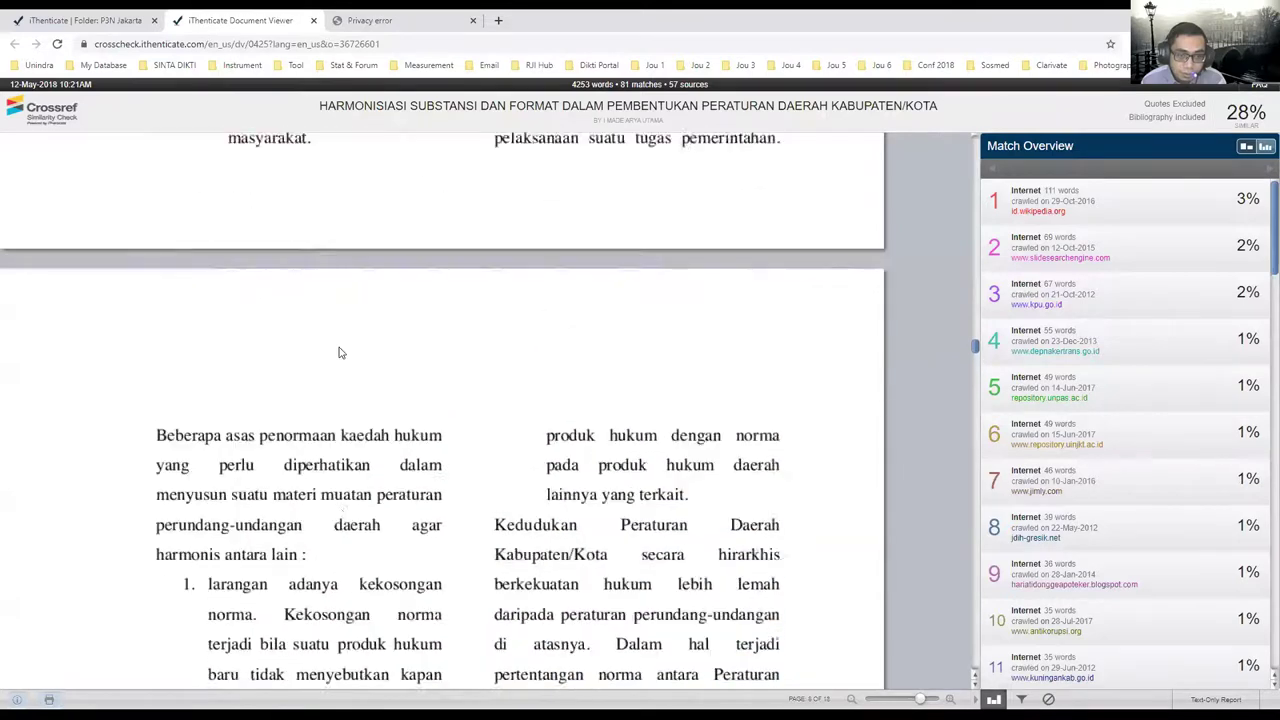
{"action": "scroll", "coordinate": [340, 350], "scroll_direction": "up", "scroll_amount": 10}
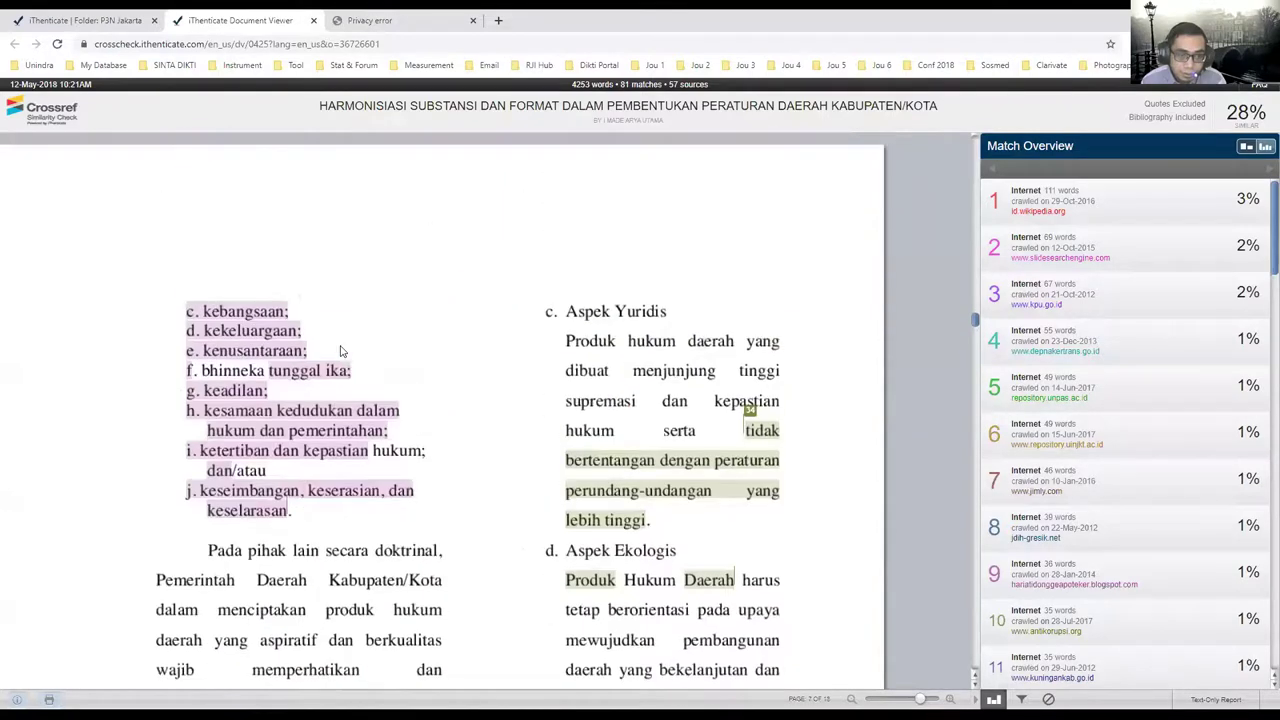
{"action": "left_click", "coordinate": [618, 365]}
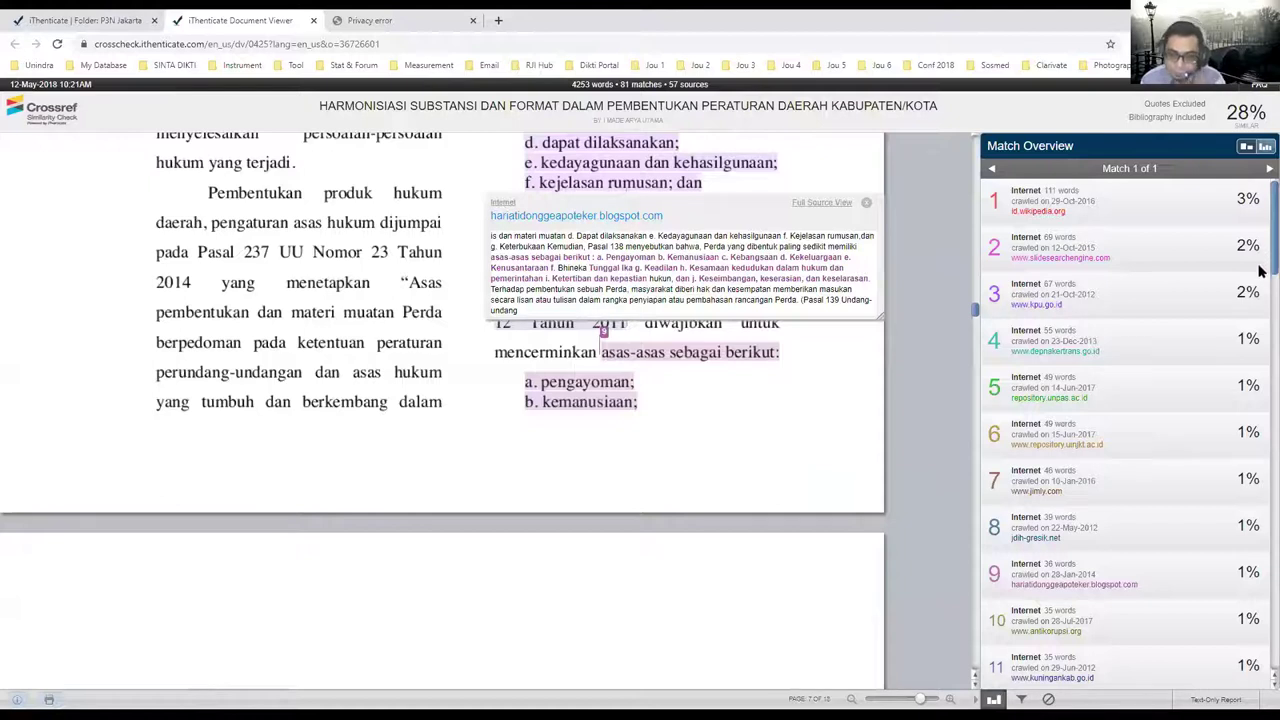
{"action": "scroll", "coordinate": [1260, 260], "scroll_direction": "down", "scroll_amount": 1}
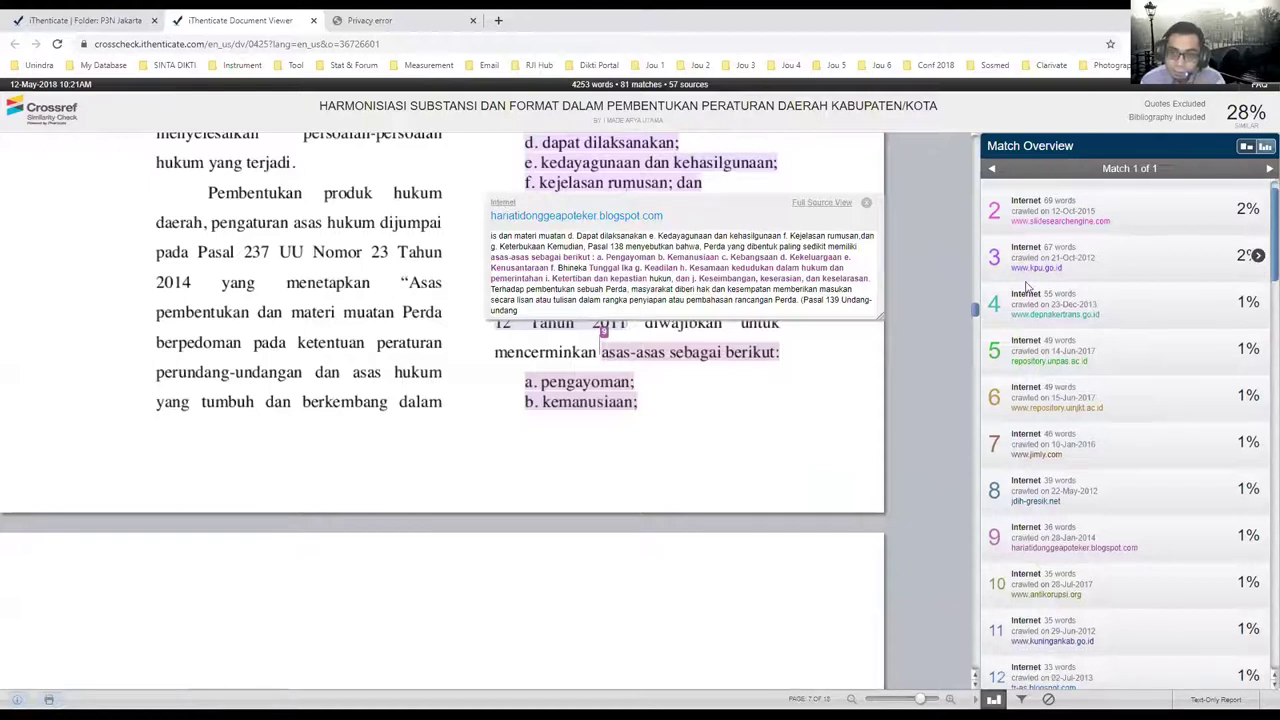
{"action": "scroll", "coordinate": [1205, 318], "scroll_direction": "up", "scroll_amount": 1}
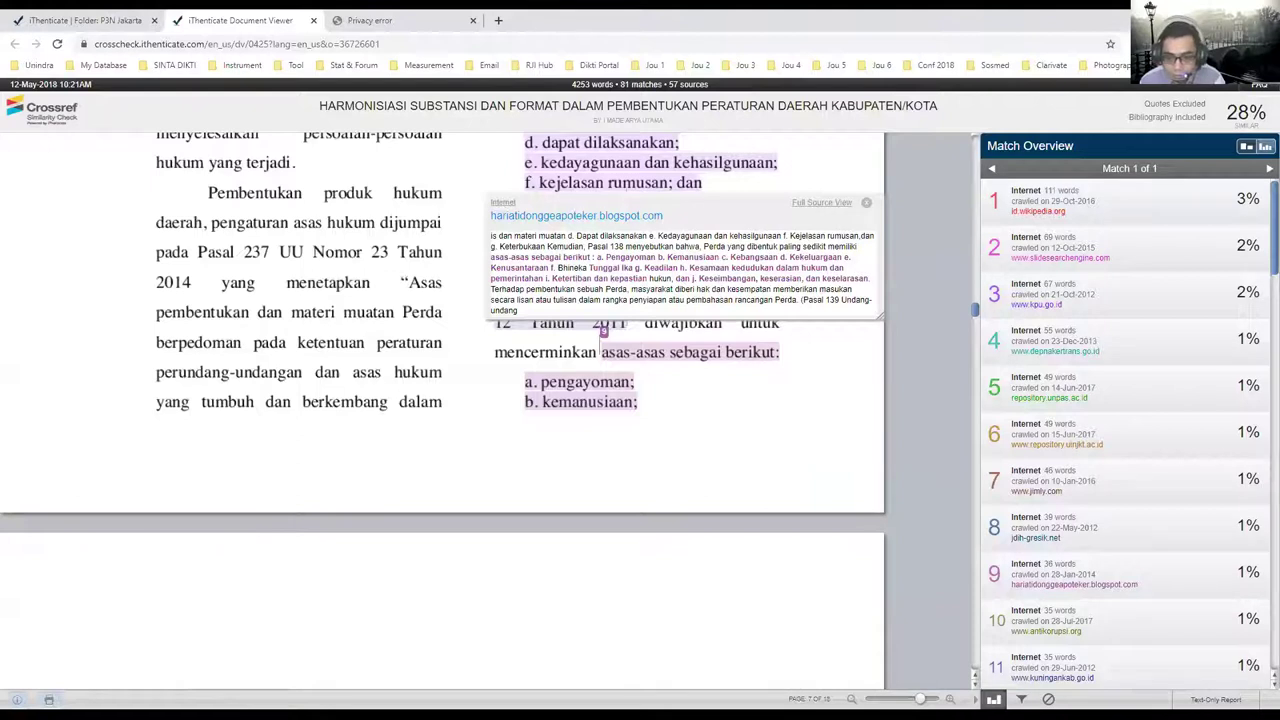
Look through the report's list of excluded sources.
{"action": "left_click", "coordinate": [1048, 699]}
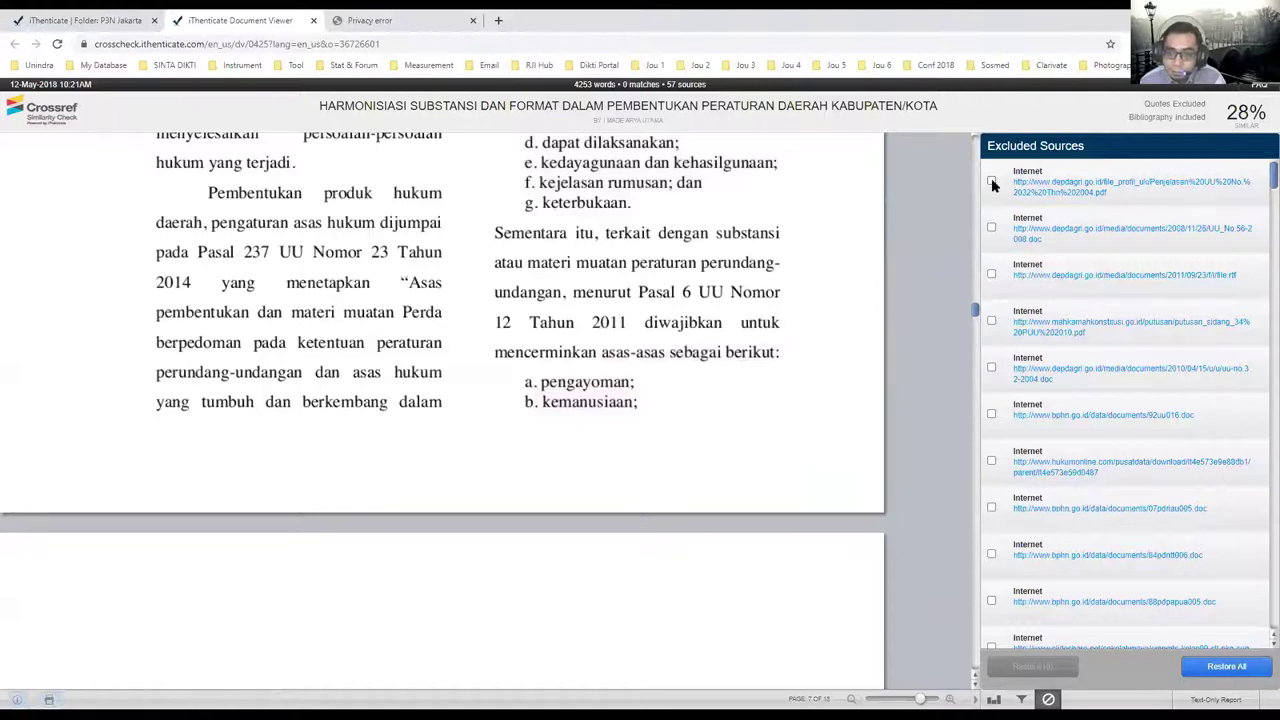
{"action": "scroll", "coordinate": [1090, 548], "scroll_direction": "down", "scroll_amount": 3}
{"action": "scroll", "coordinate": [1090, 548], "scroll_direction": "down", "scroll_amount": 3}
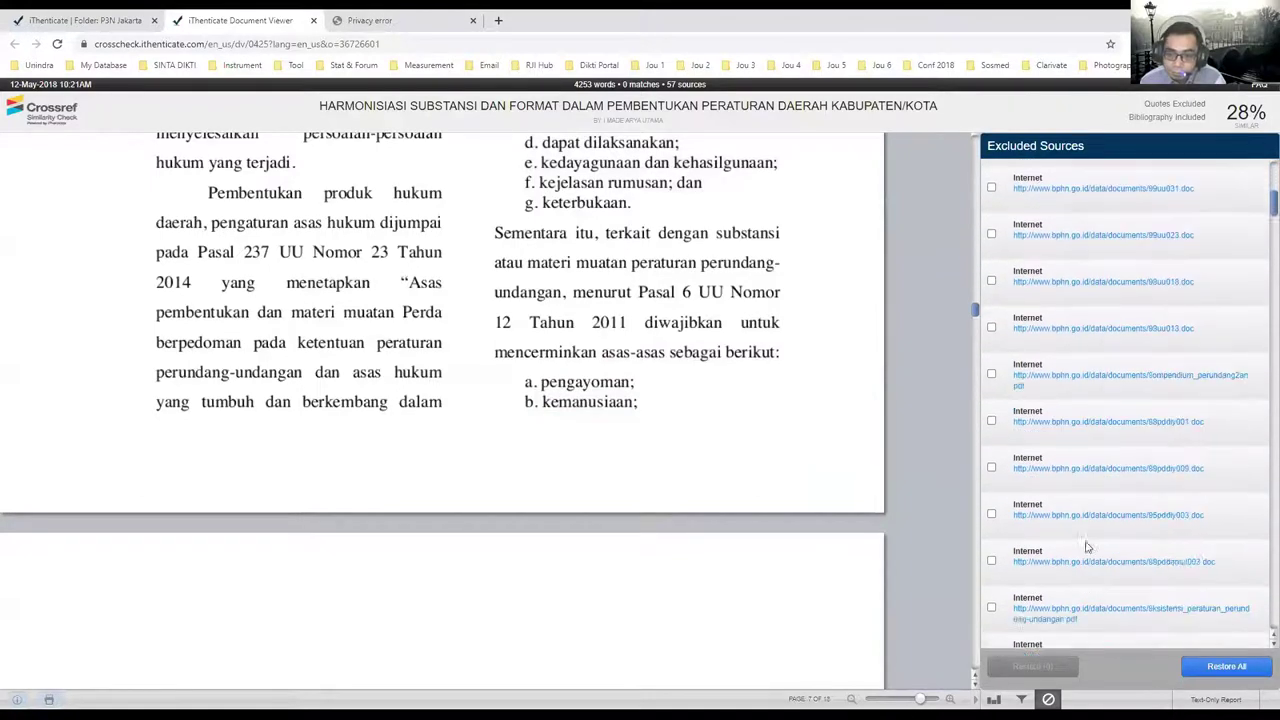
{"action": "left_click", "coordinate": [1021, 699]}
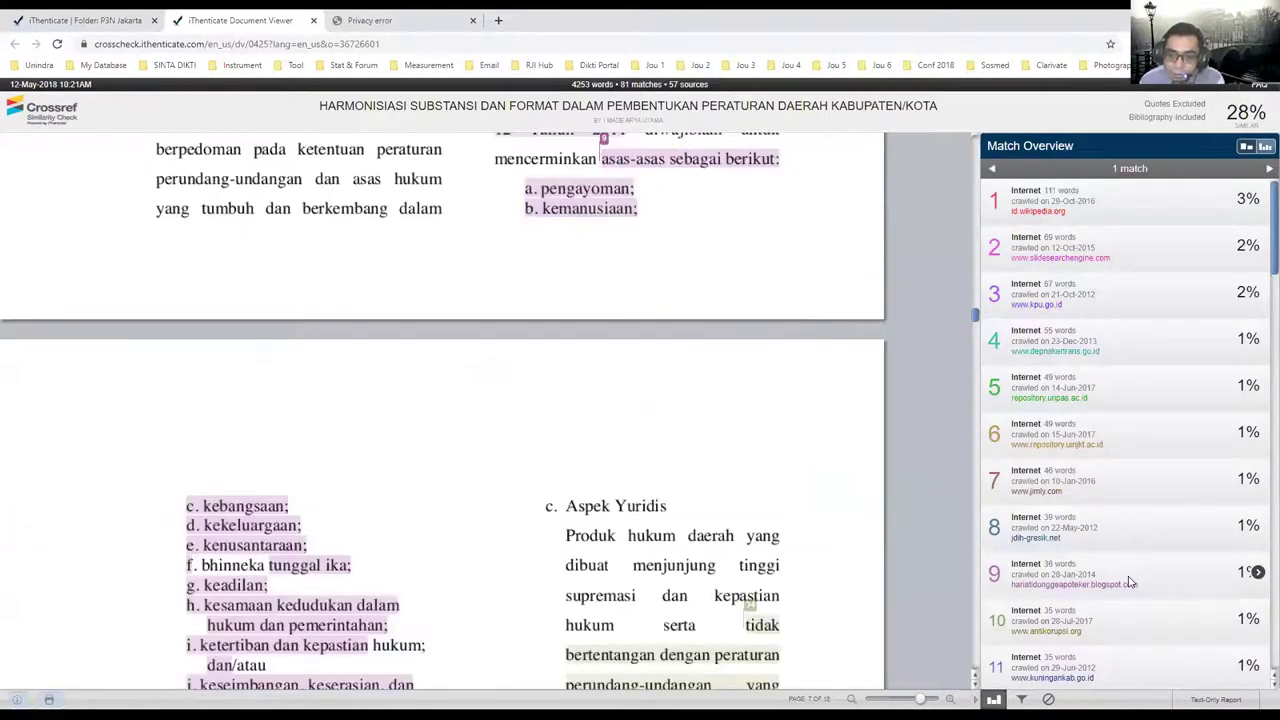
Open match 9's source breakdown and exclude the 19-word Crossref source on the implementation of Legal Drafting.
{"action": "left_click", "coordinate": [1252, 575]}
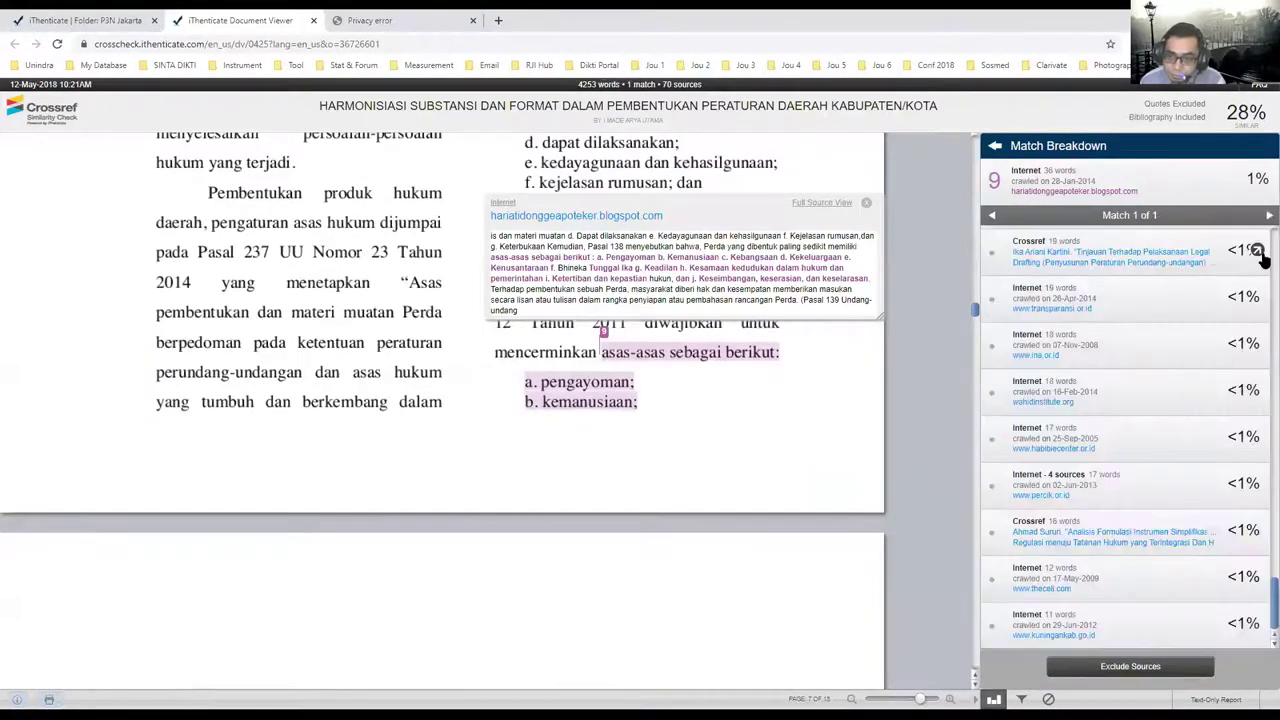
{"action": "left_click", "coordinate": [1128, 667]}
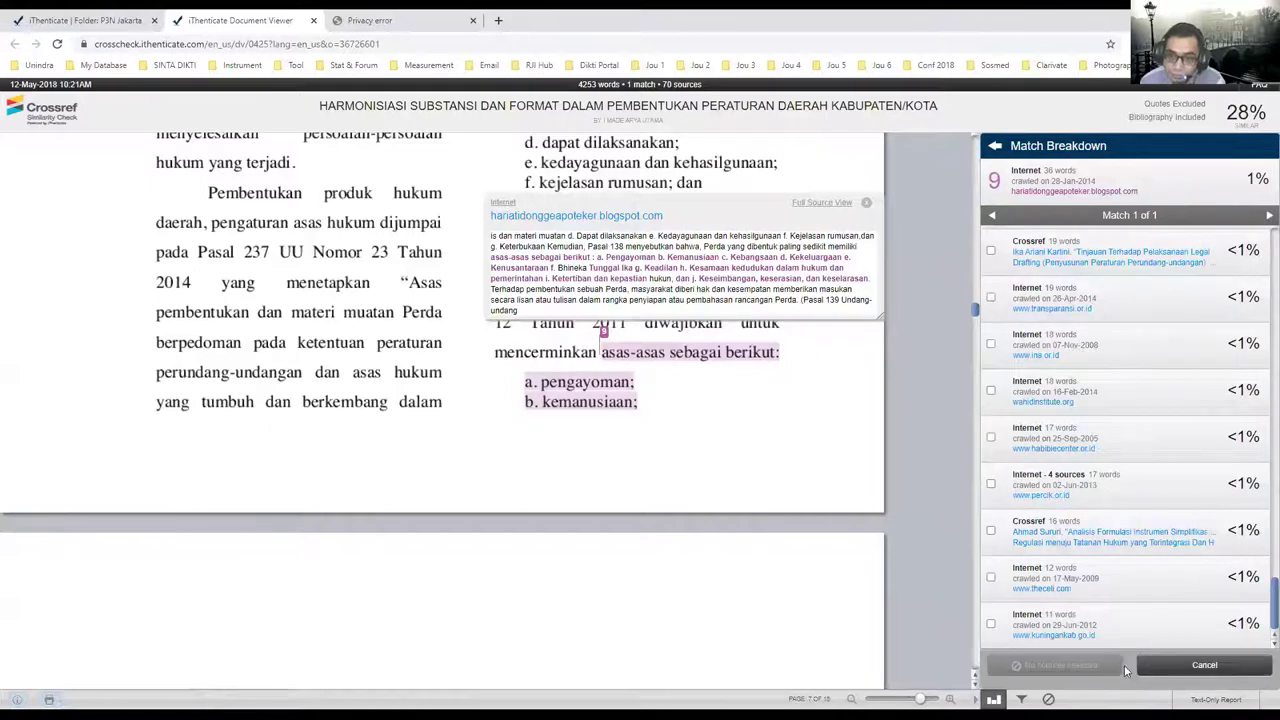
{"action": "left_click", "coordinate": [991, 251]}
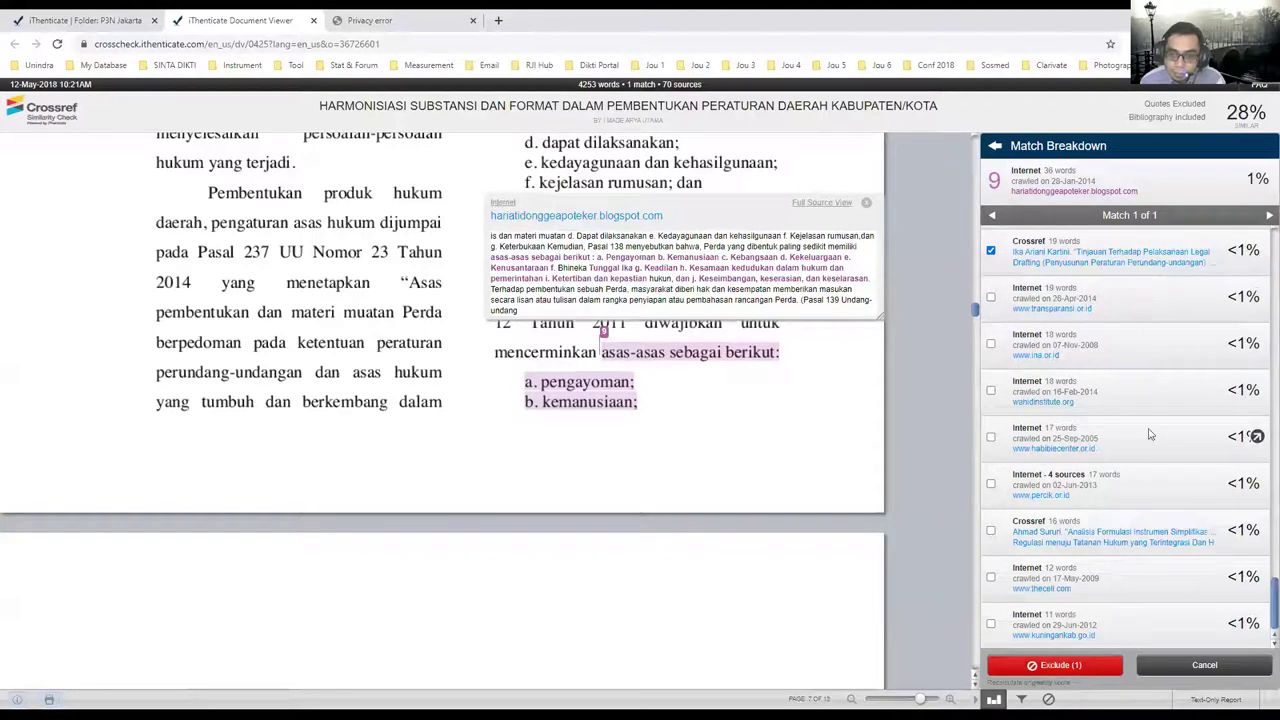
{"action": "left_click", "coordinate": [1077, 665]}
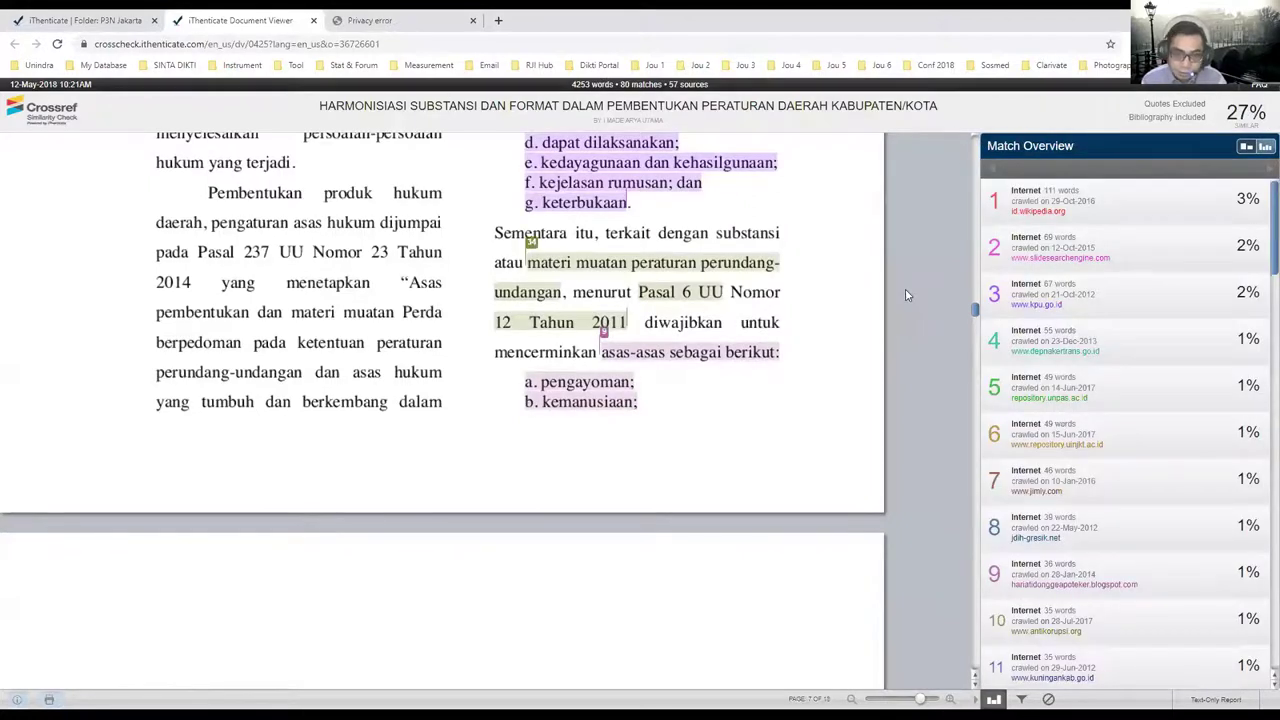
Examine the highlighted passages on the pages about principles of regulation drafting and the lower-ranked sources in the match overview.
{"action": "scroll", "coordinate": [600, 315], "scroll_direction": "up", "scroll_amount": 5}
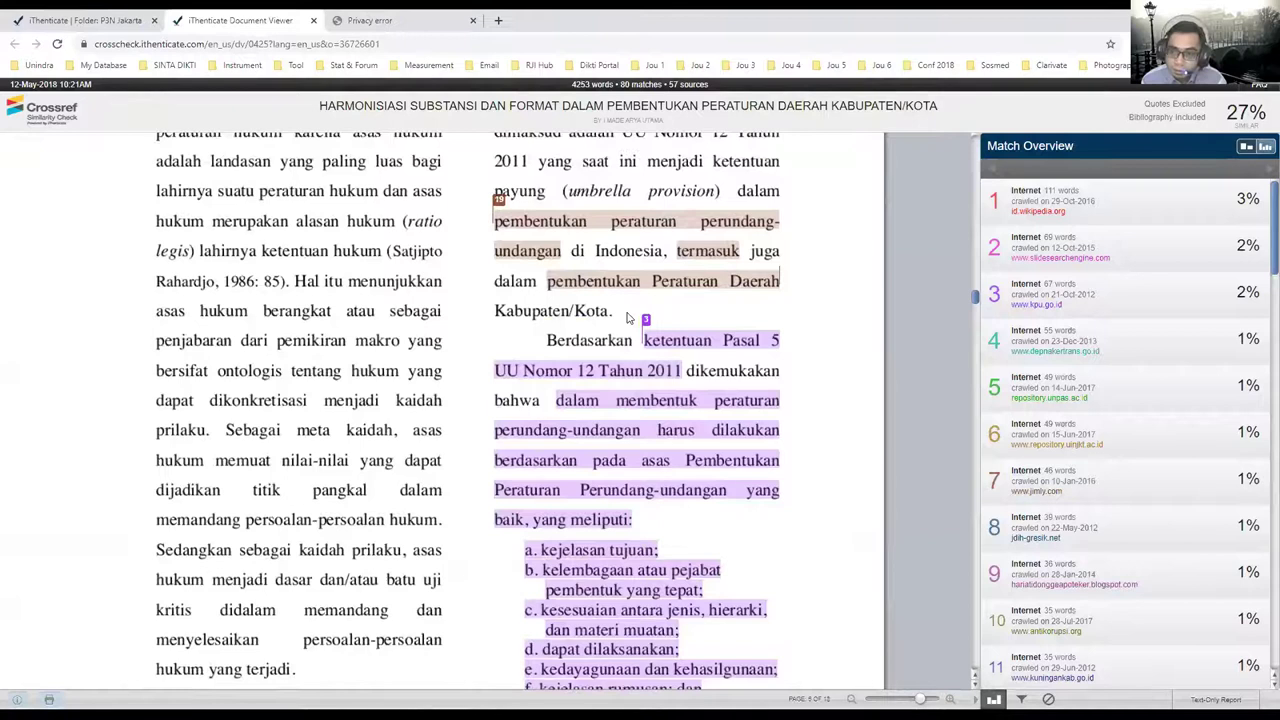
{"action": "scroll", "coordinate": [1260, 442], "scroll_direction": "down", "scroll_amount": 12}
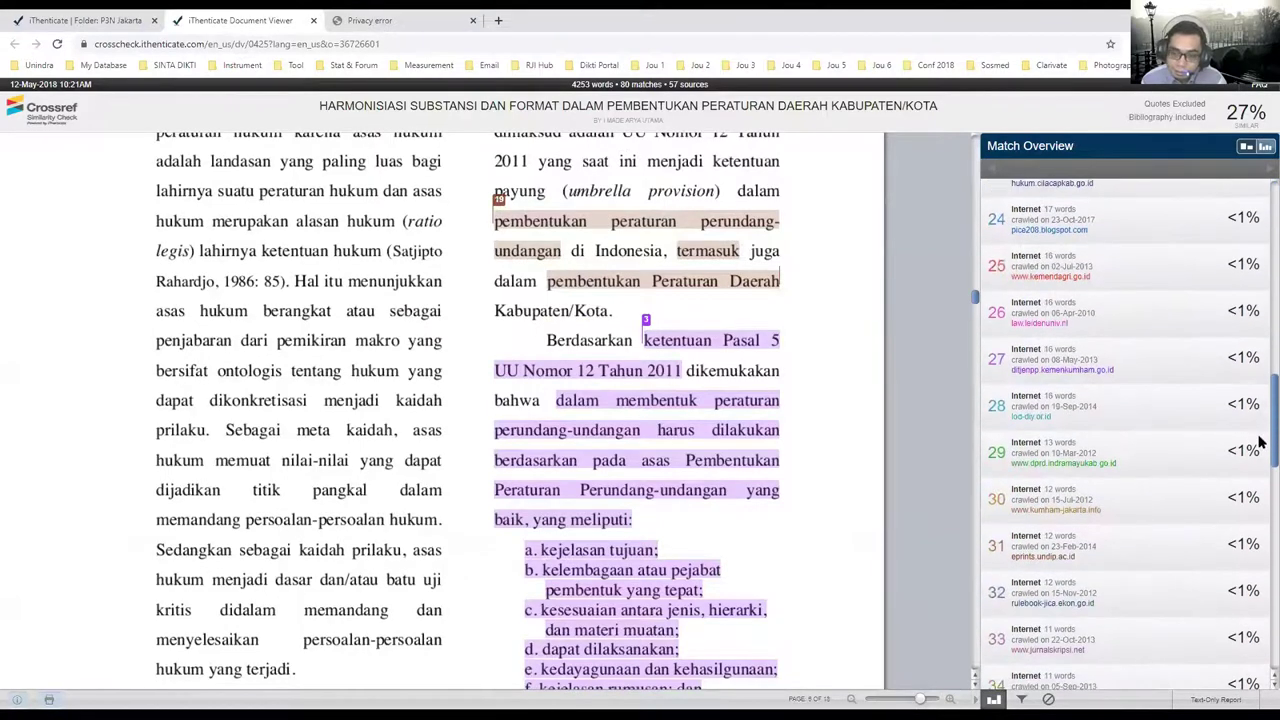
{"action": "scroll", "coordinate": [690, 241], "scroll_direction": "up", "scroll_amount": 5}
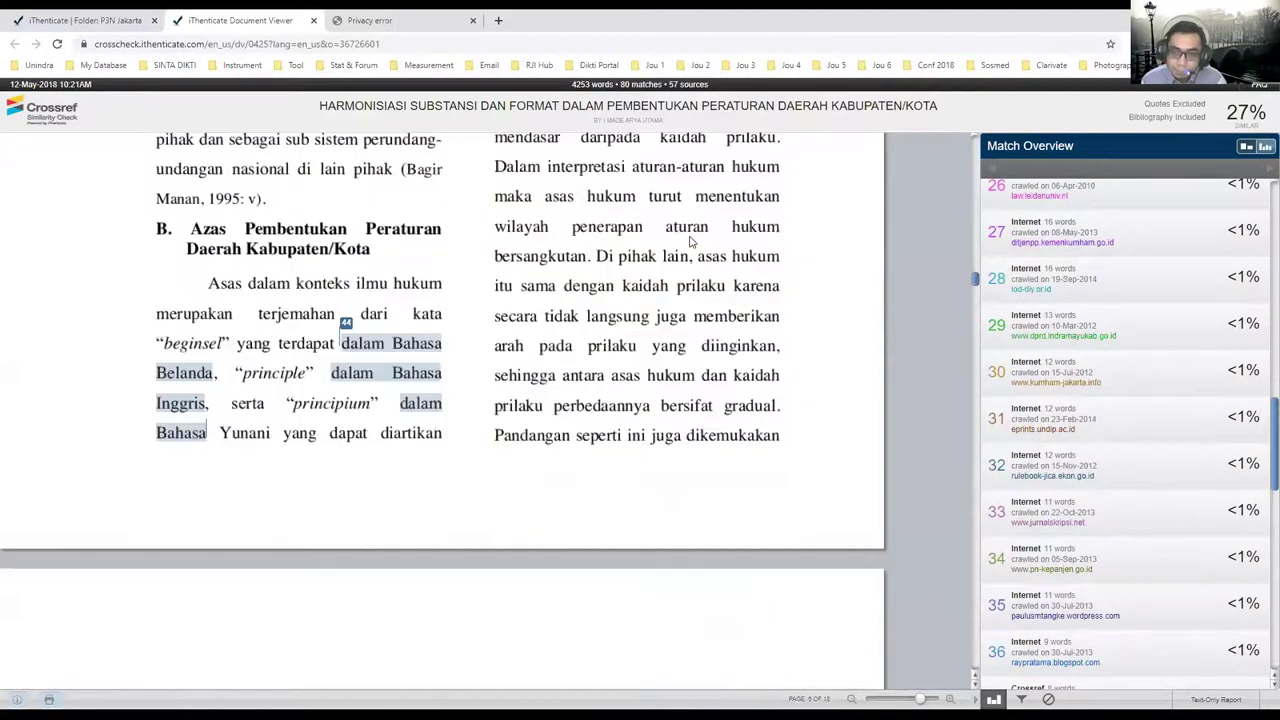
{"action": "scroll", "coordinate": [1077, 363], "scroll_direction": "up", "scroll_amount": 12}
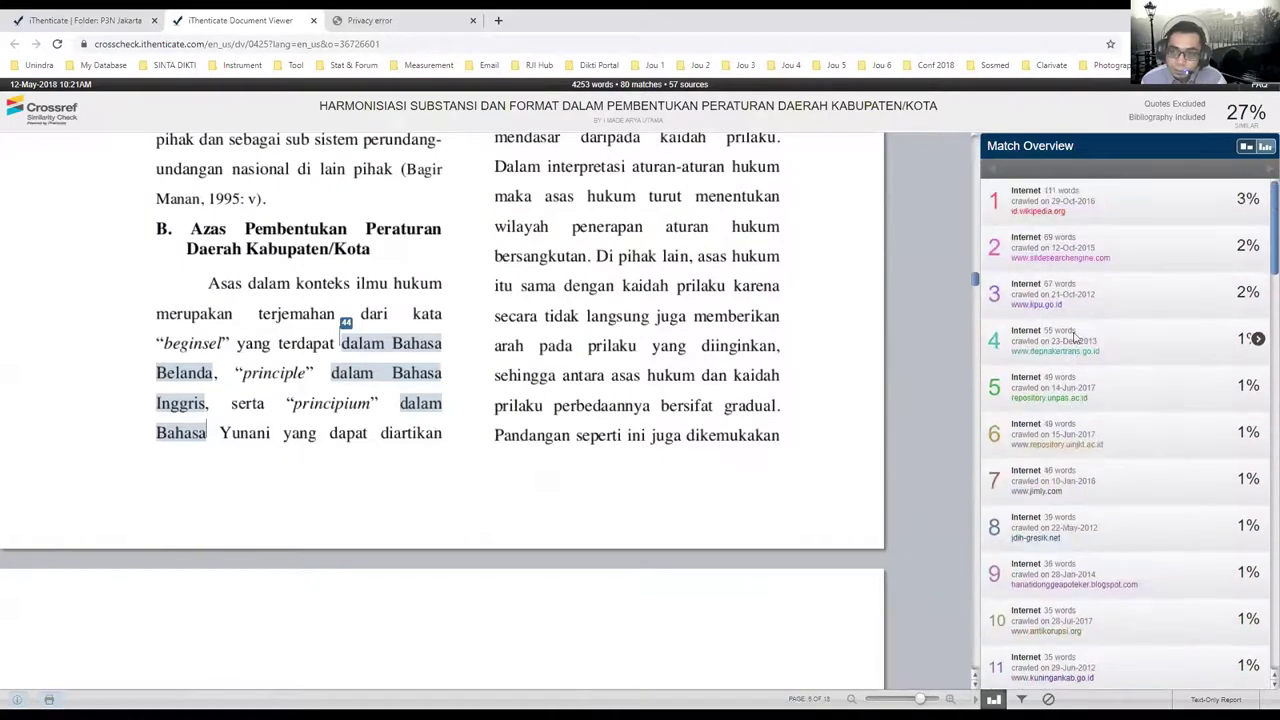
Show match 1 (id.wikipedia.org) in the article, examine its highlighted passage, and look through the lower-ranked matches.
{"action": "left_click", "coordinate": [1092, 204]}
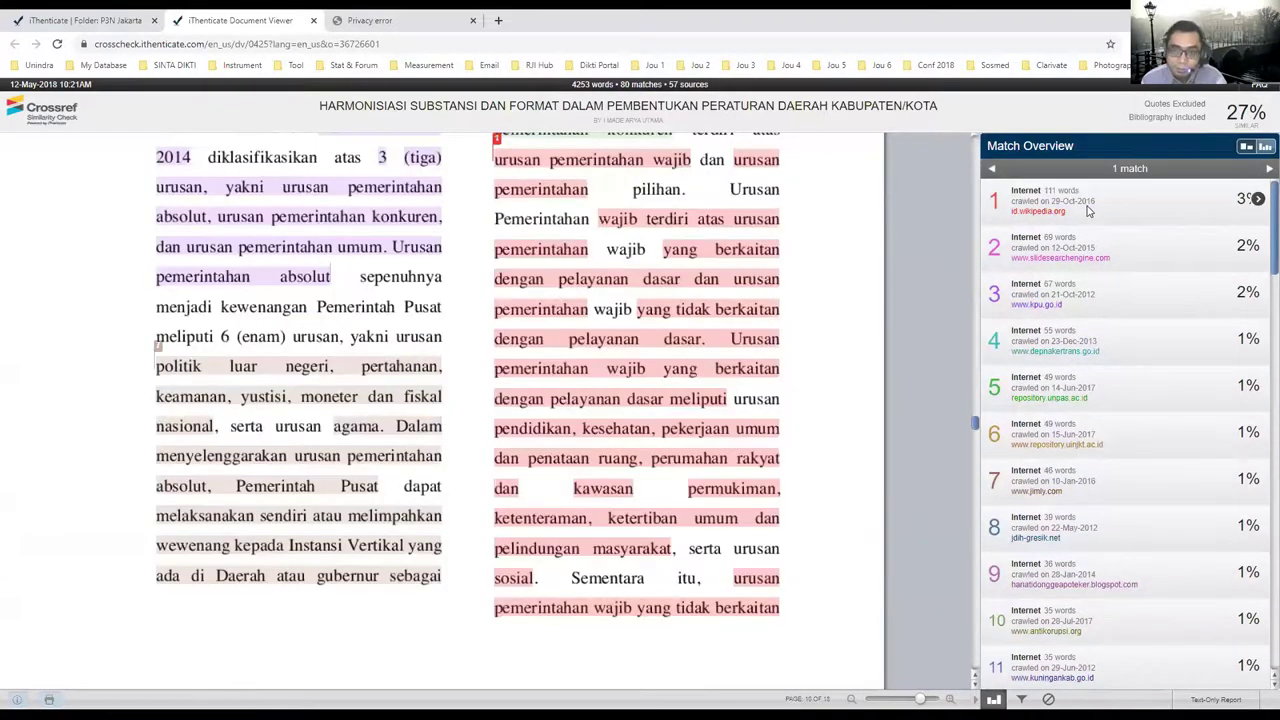
{"action": "scroll", "coordinate": [540, 290], "scroll_direction": "up", "scroll_amount": 1}
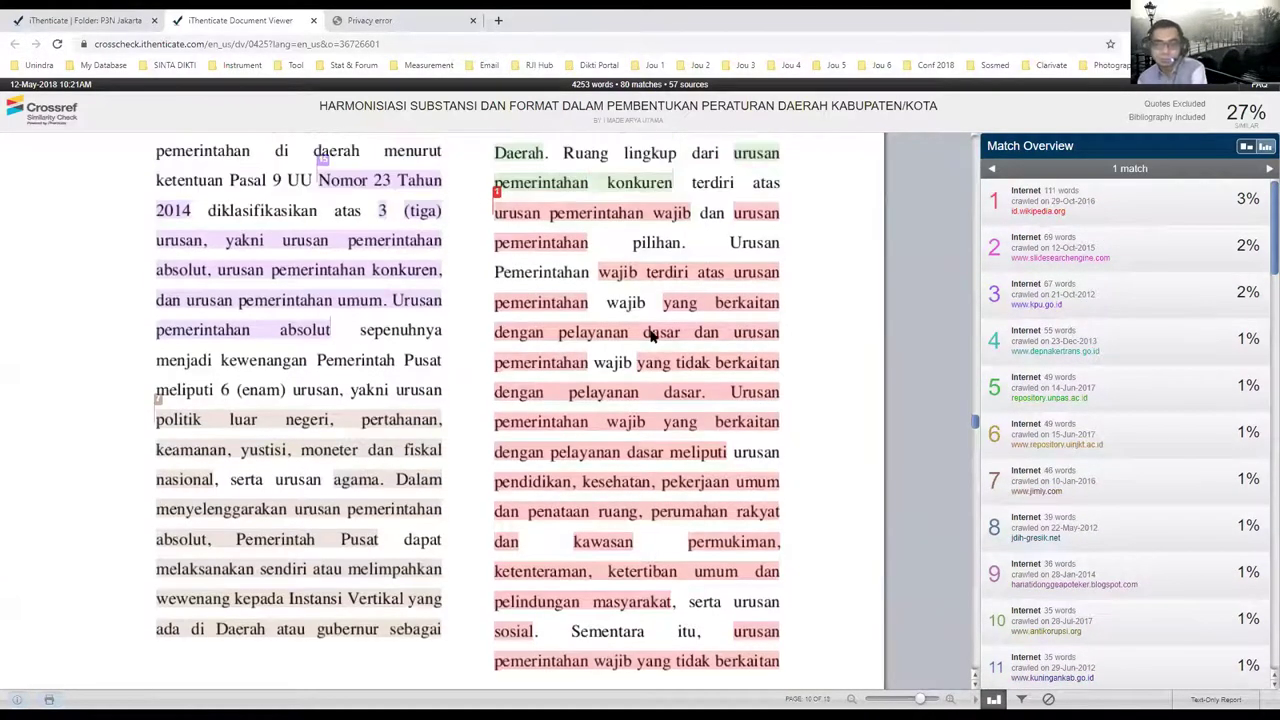
{"action": "mouse_move", "coordinate": [1040, 336]}
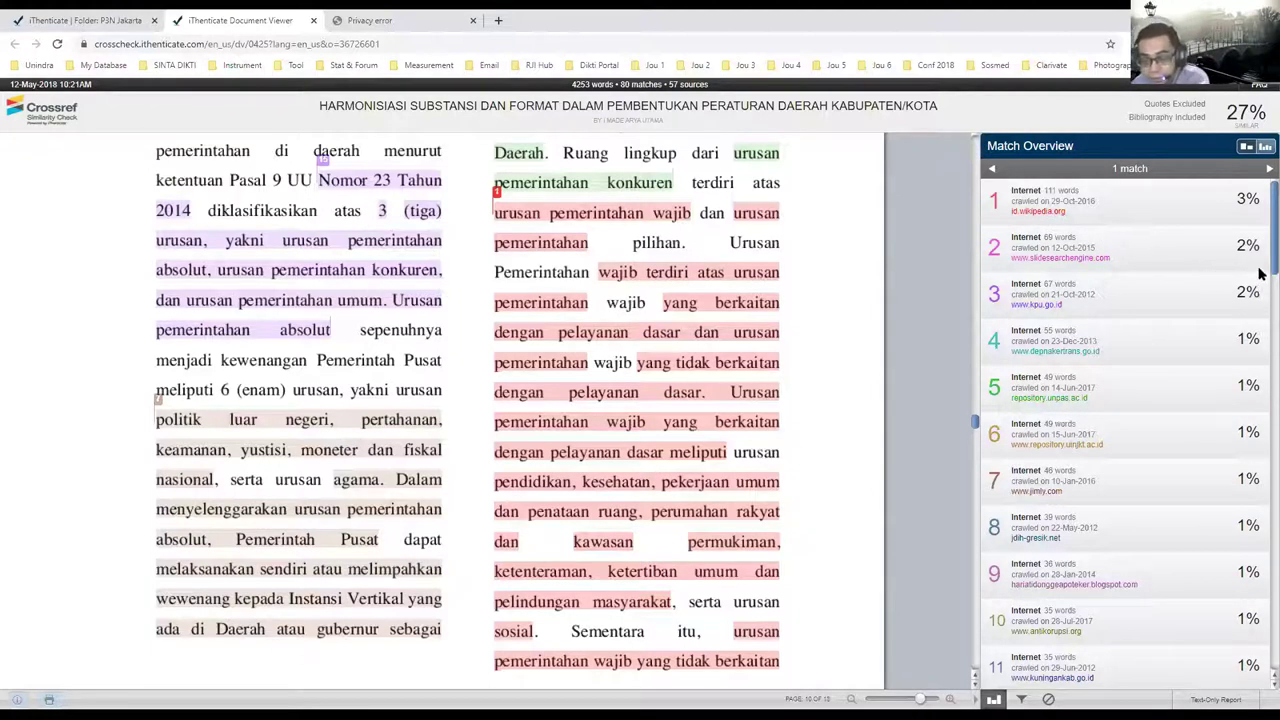
{"action": "scroll", "coordinate": [1260, 240], "scroll_direction": "down", "scroll_amount": 5}
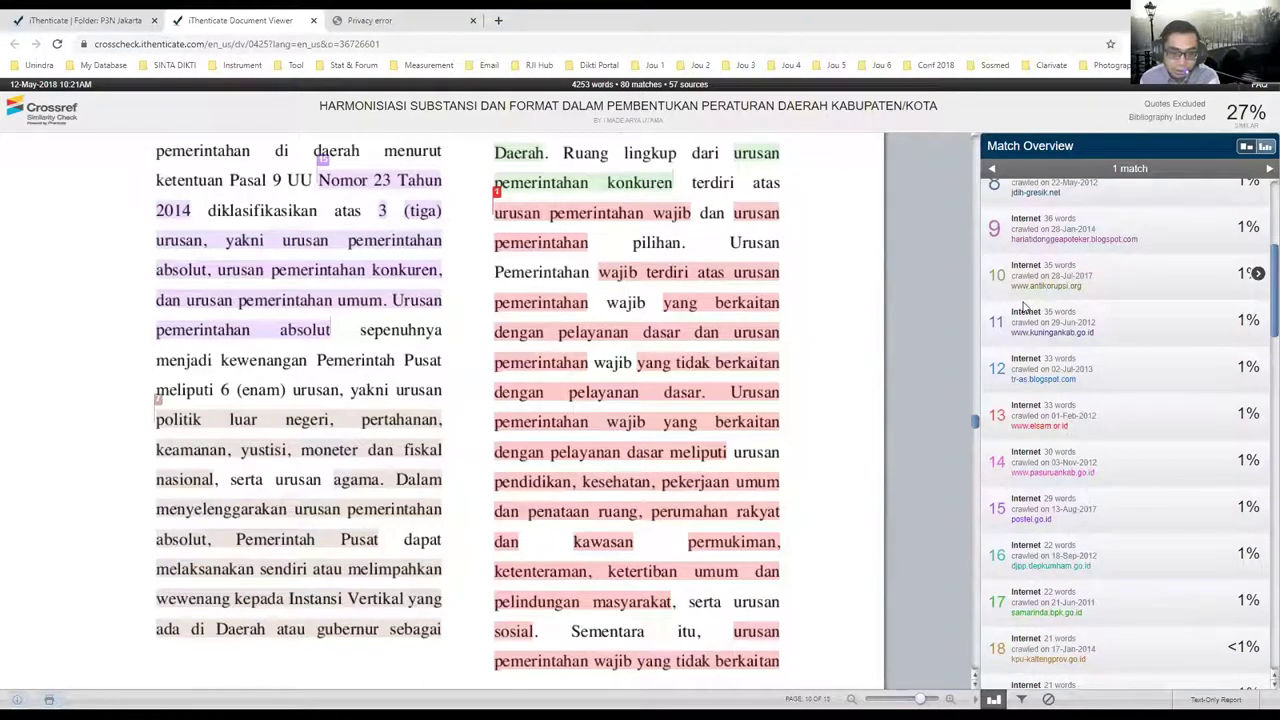
Show the source excerpt behind match 18 (kpu-kaltengprov.go.id) for the regional regulation template on page 13 and examine the highlighted template text.
{"action": "scroll", "coordinate": [545, 342], "scroll_direction": "down", "scroll_amount": 10}
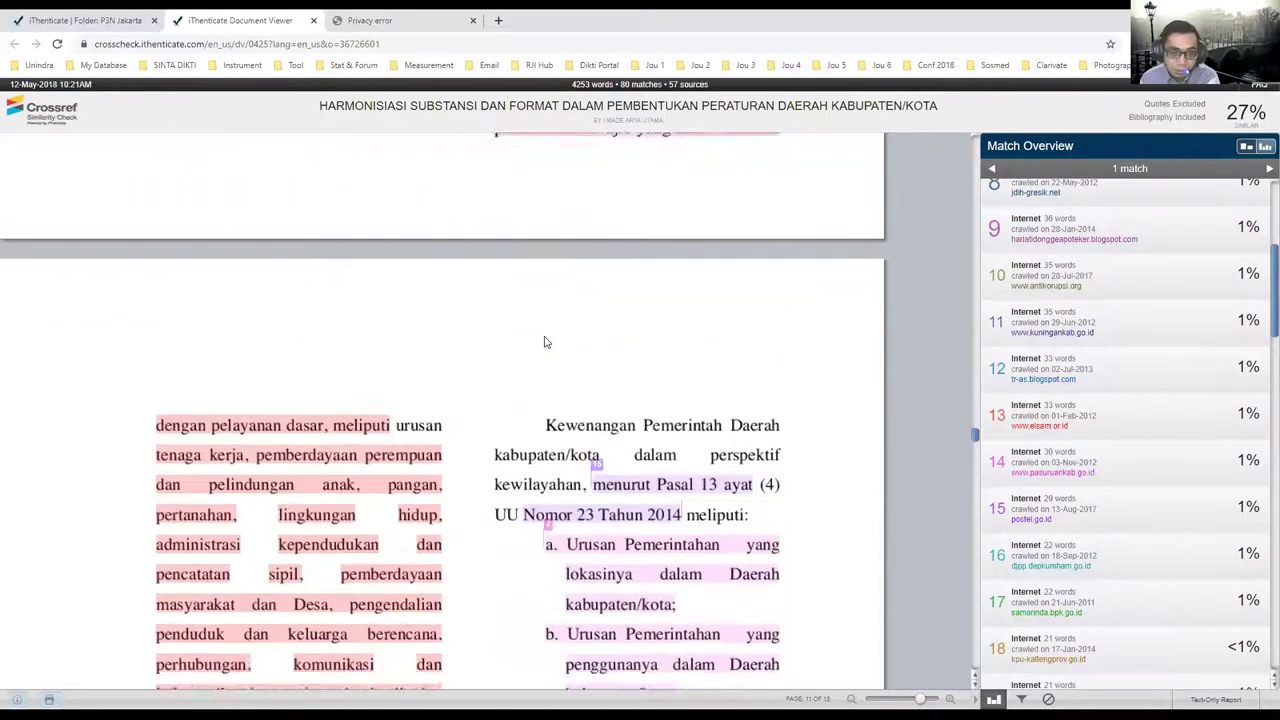
{"action": "scroll", "coordinate": [545, 342], "scroll_direction": "down", "scroll_amount": 10}
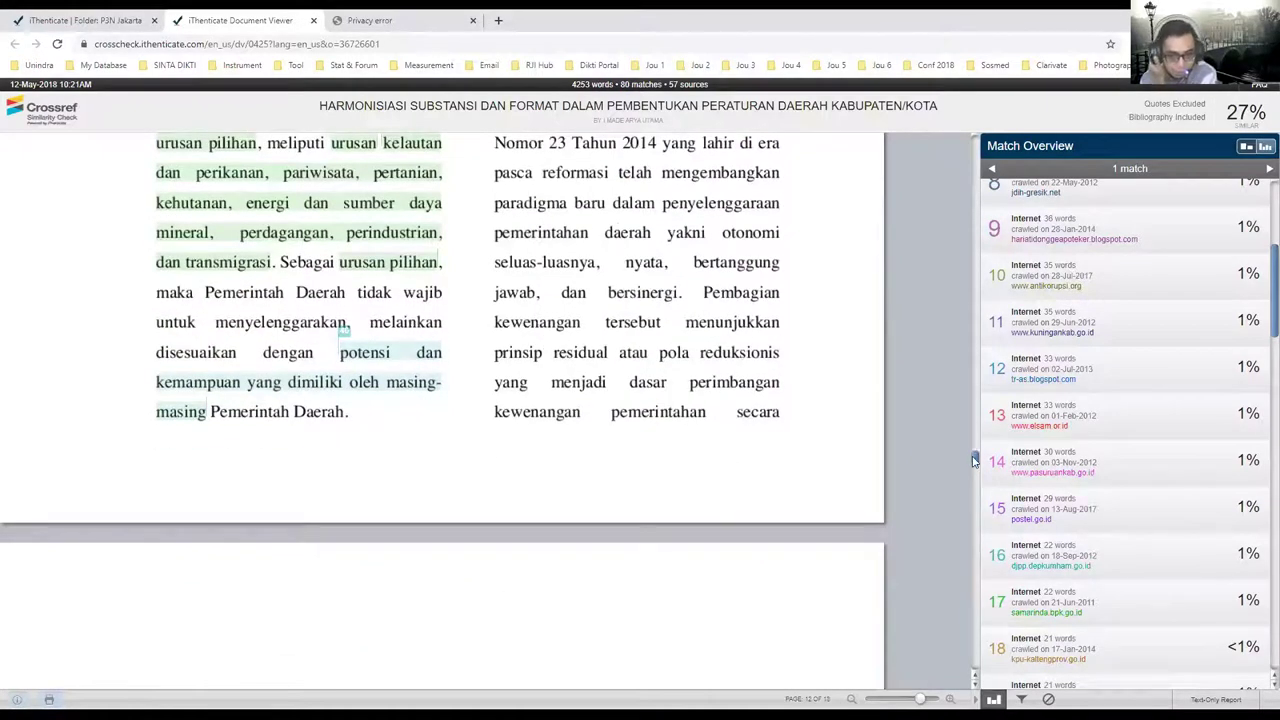
{"action": "left_click_drag", "start_coordinate": [975, 459], "coordinate": [979, 508]}
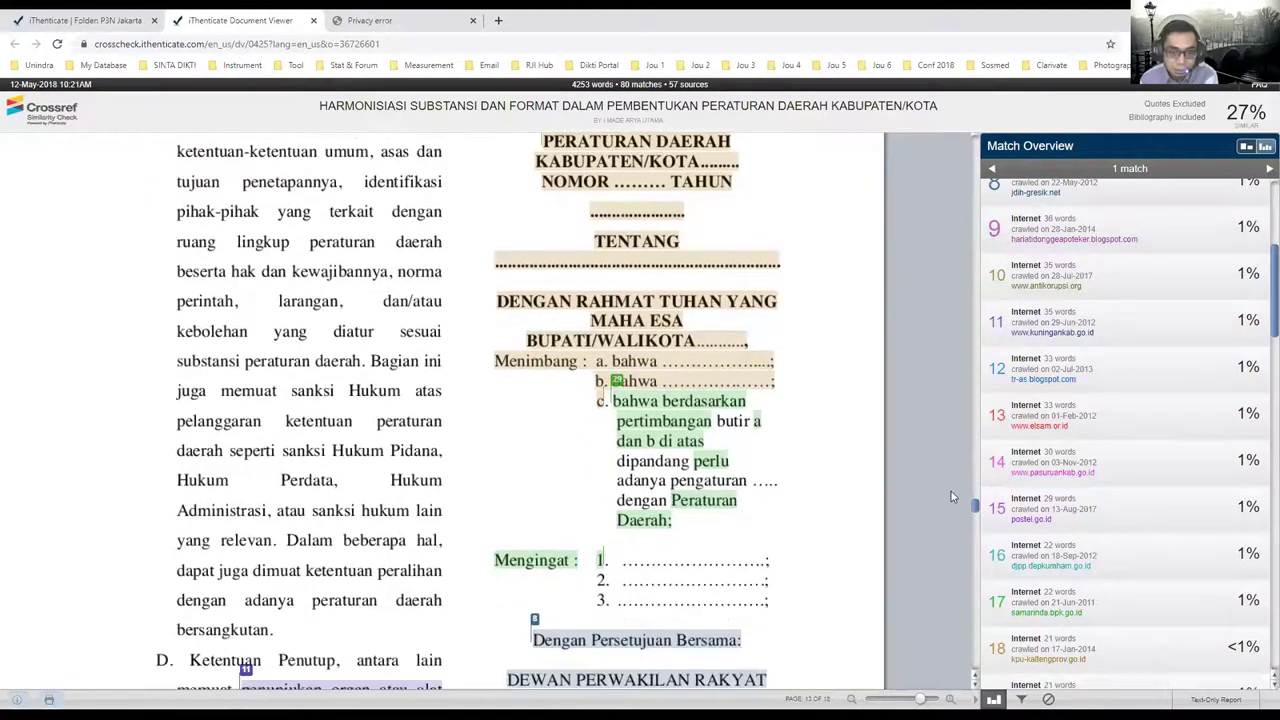
{"action": "left_click", "coordinate": [600, 261]}
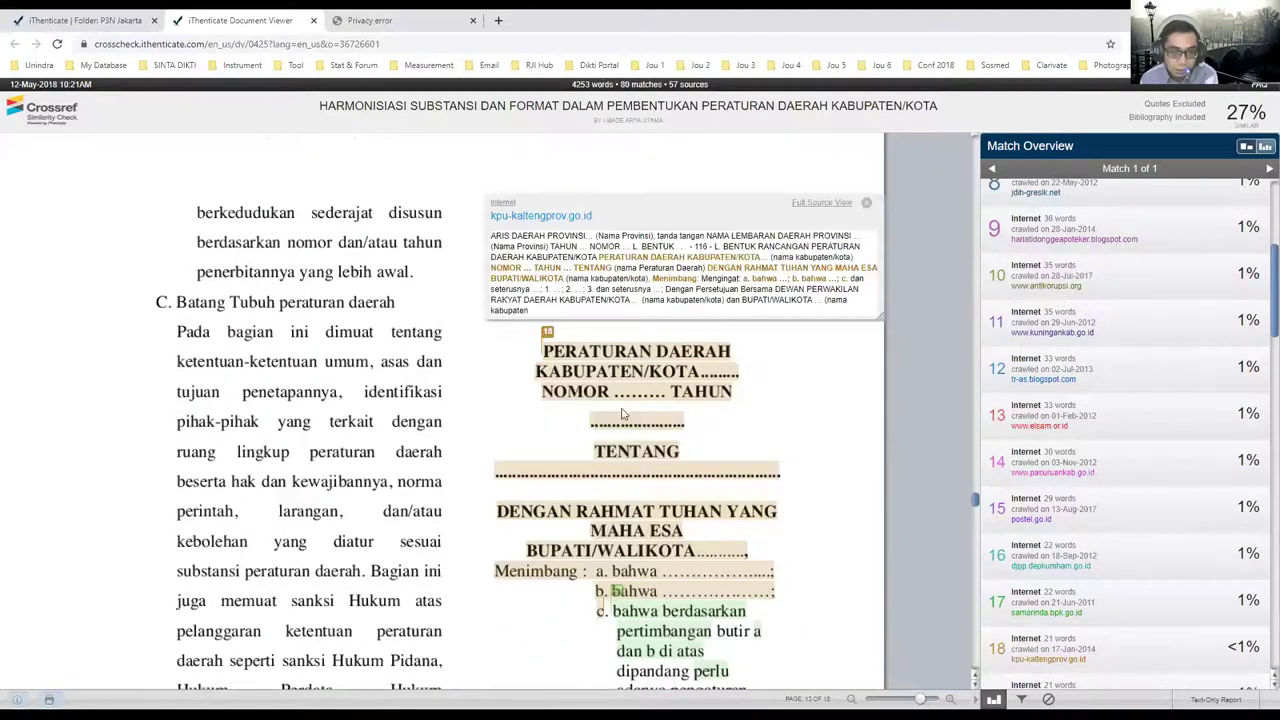
{"action": "scroll", "coordinate": [622, 396], "scroll_direction": "down", "scroll_amount": 1}
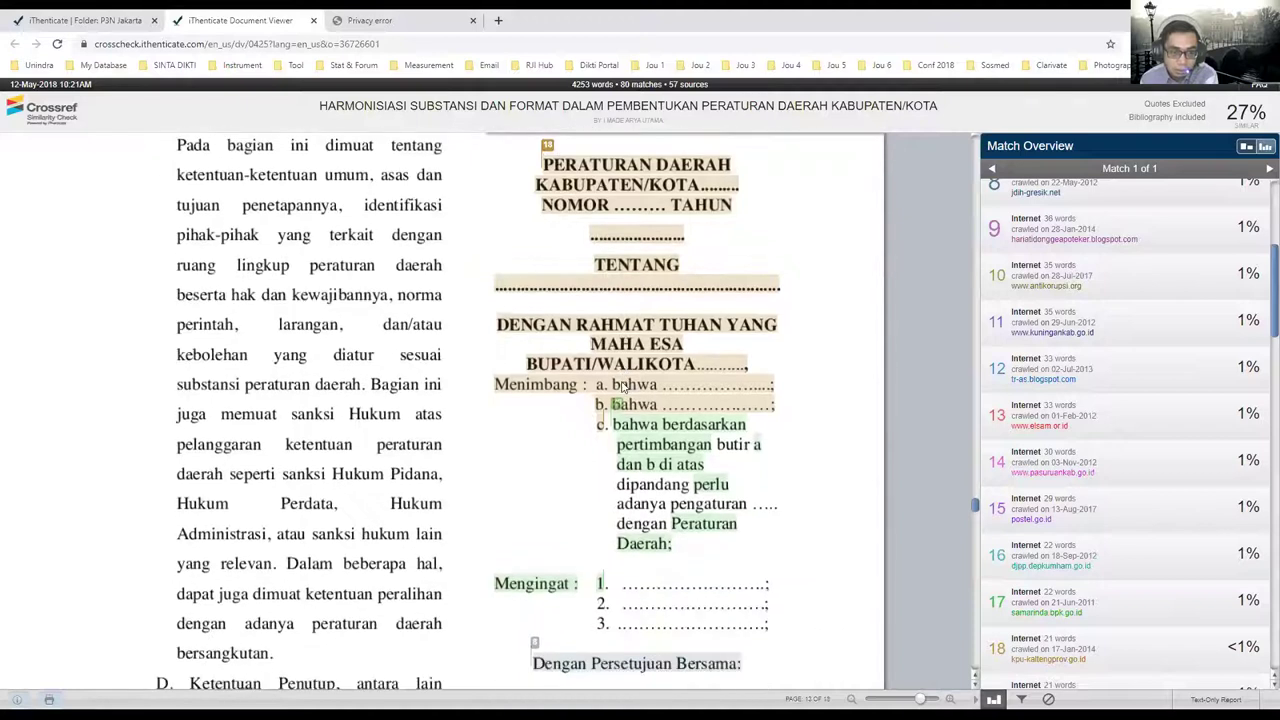
{"action": "scroll", "coordinate": [623, 392], "scroll_direction": "down", "scroll_amount": 3}
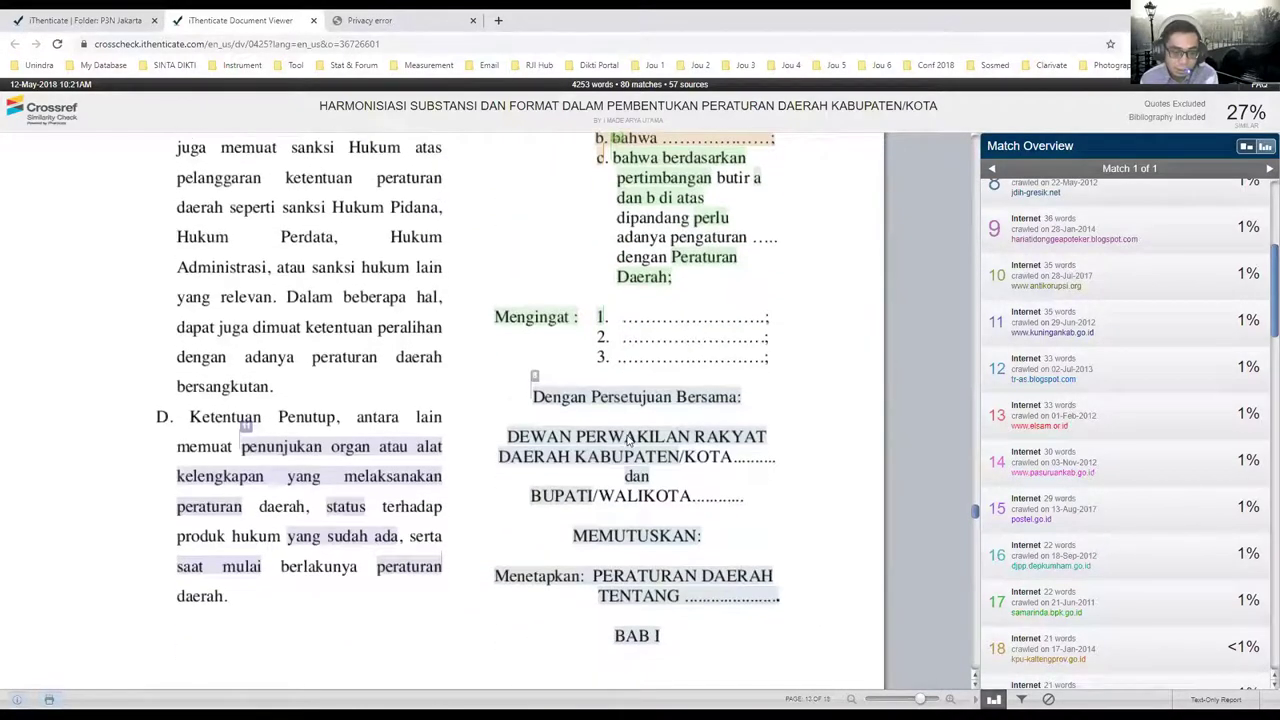
Show the source excerpts of match 8 (jdih-gresik.net) for the council approval block and match 17 (samarinda.bpk.go.id) for the Kewajiban Masyarakat heading.
{"action": "left_click", "coordinate": [628, 437]}
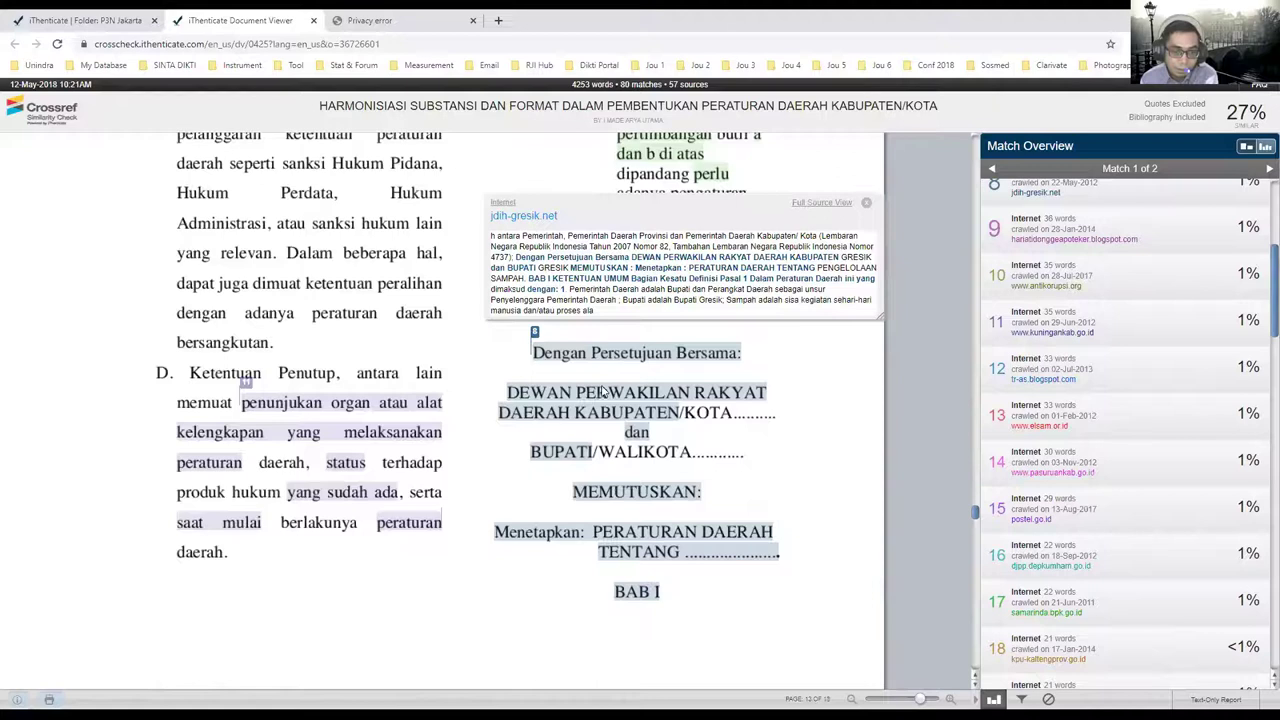
{"action": "scroll", "coordinate": [604, 393], "scroll_direction": "down", "scroll_amount": 5}
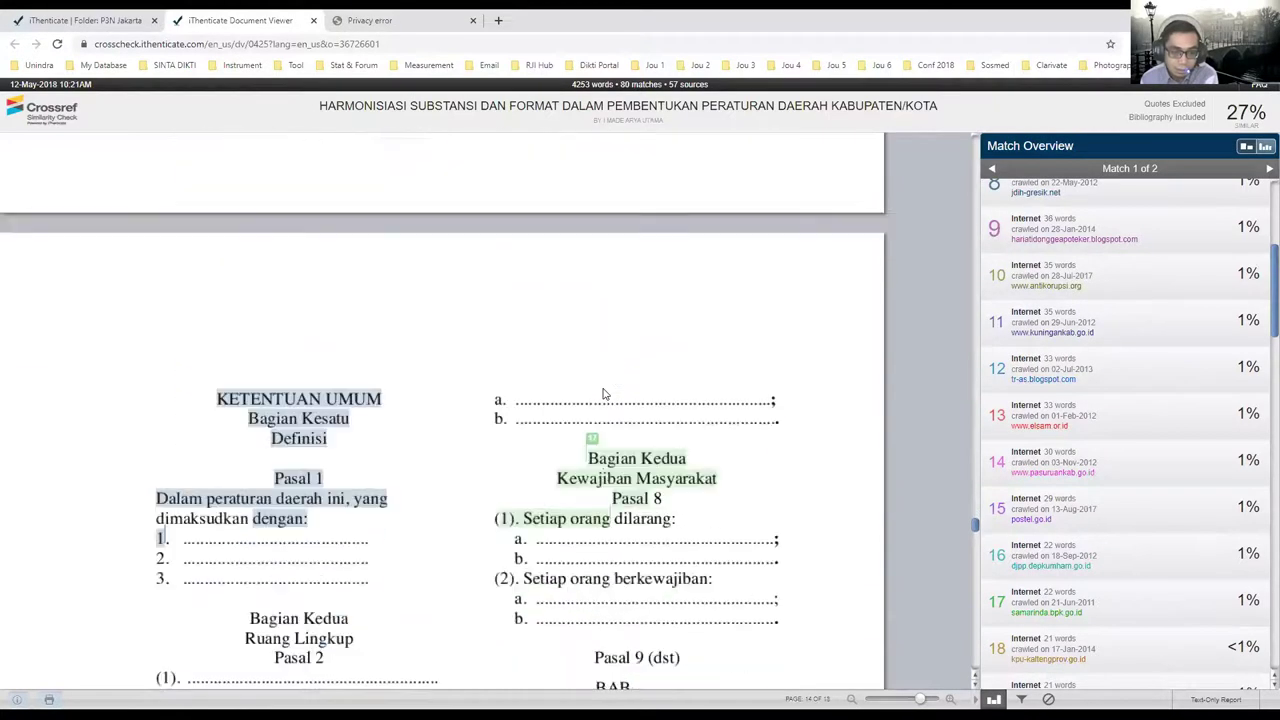
{"action": "left_click", "coordinate": [623, 377]}
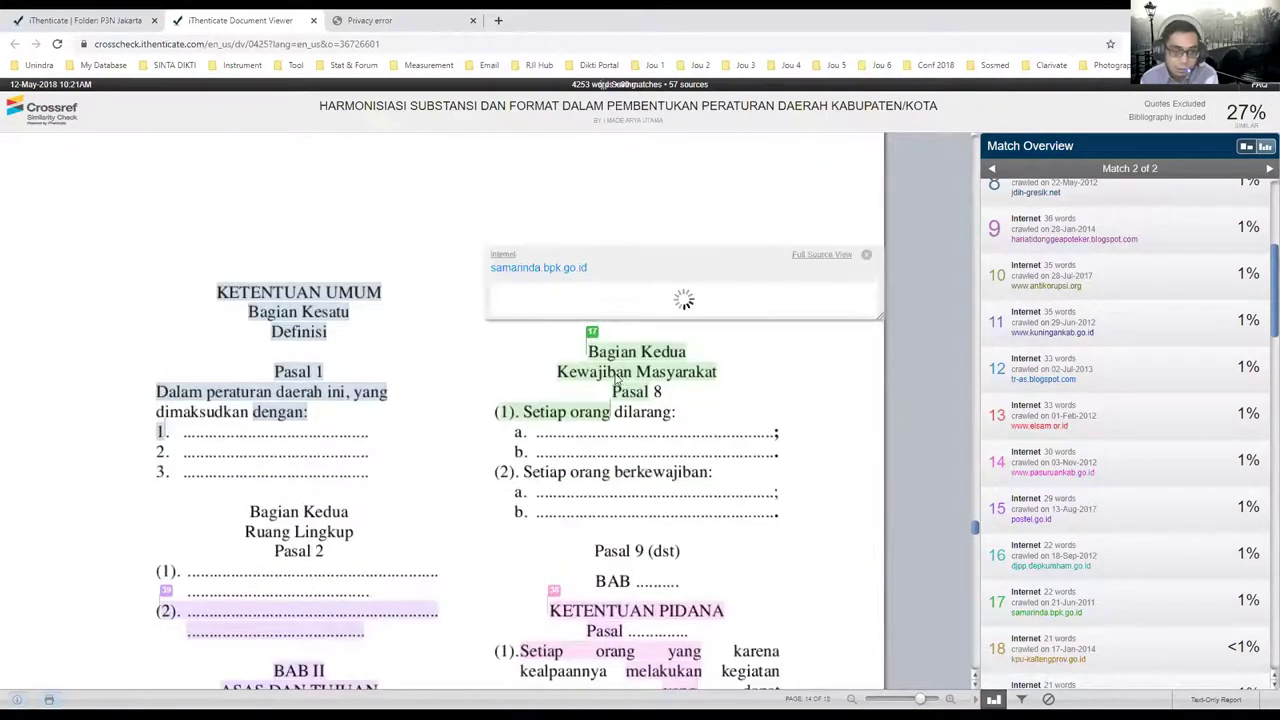
{"action": "left_click", "coordinate": [293, 386]}
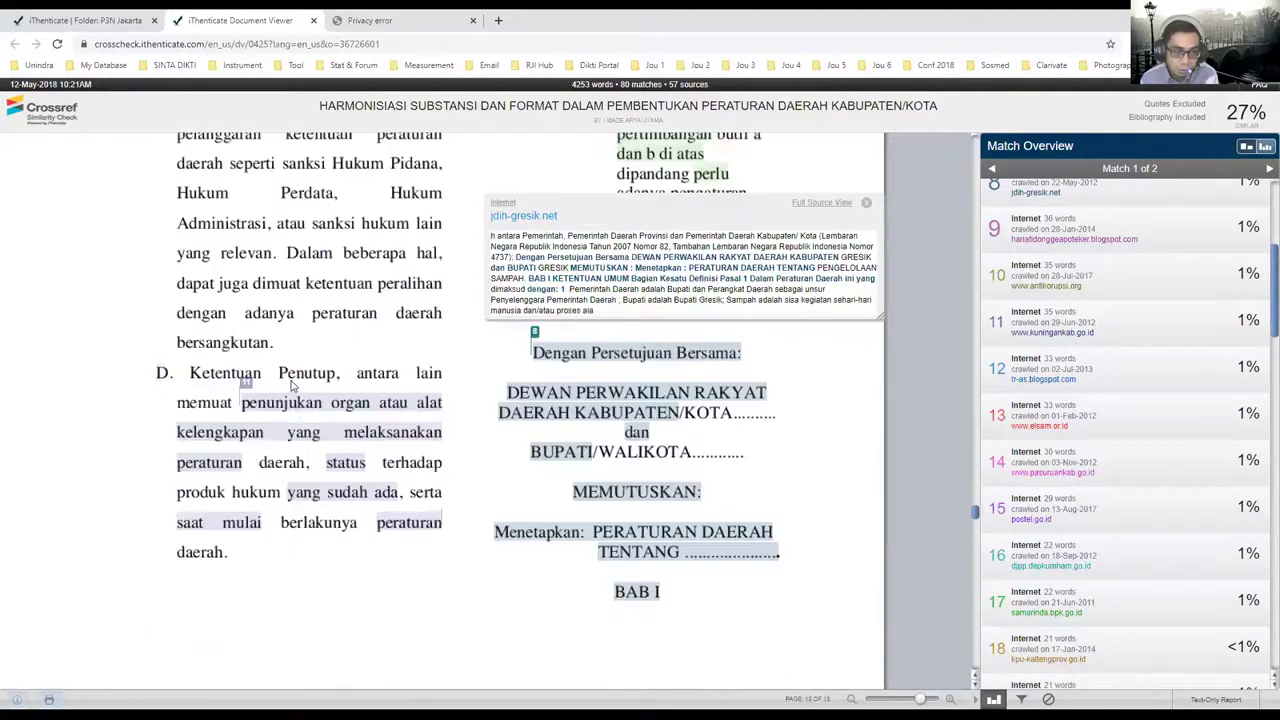
{"action": "left_click", "coordinate": [289, 405]}
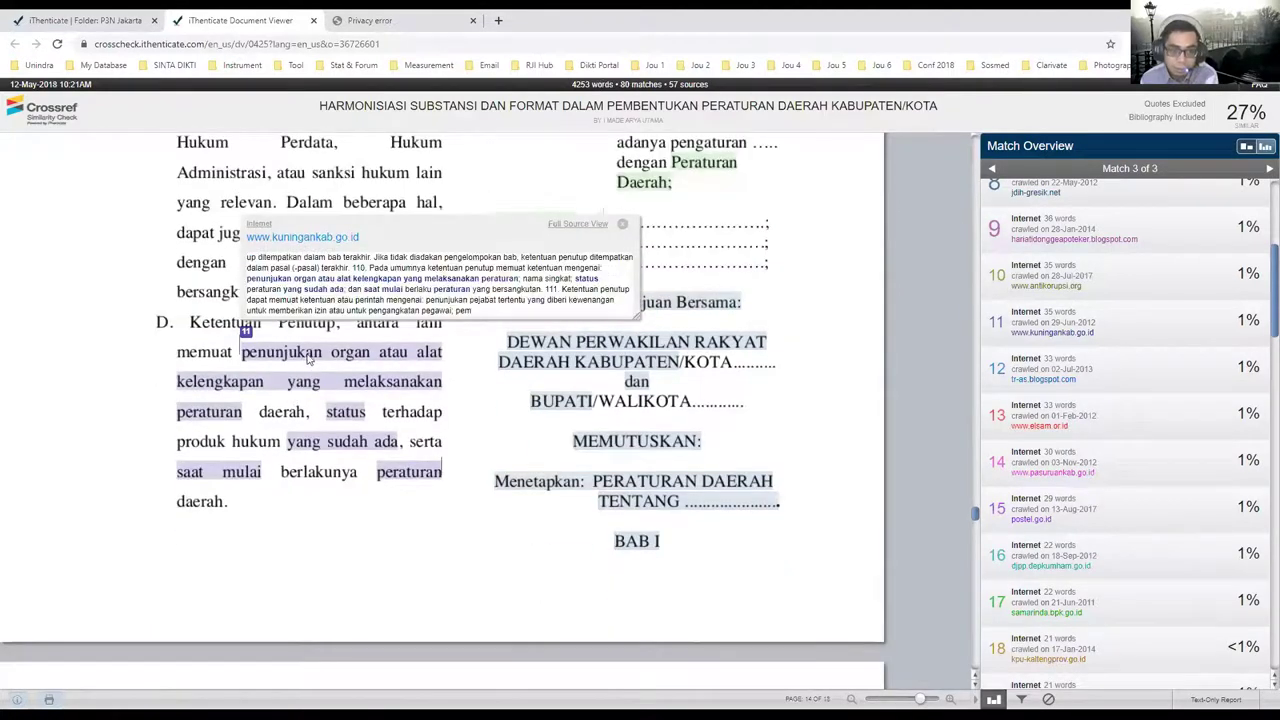
{"action": "scroll", "coordinate": [305, 370], "scroll_direction": "down", "scroll_amount": 2}
{"action": "scroll", "coordinate": [309, 363], "scroll_direction": "down", "scroll_amount": 3}
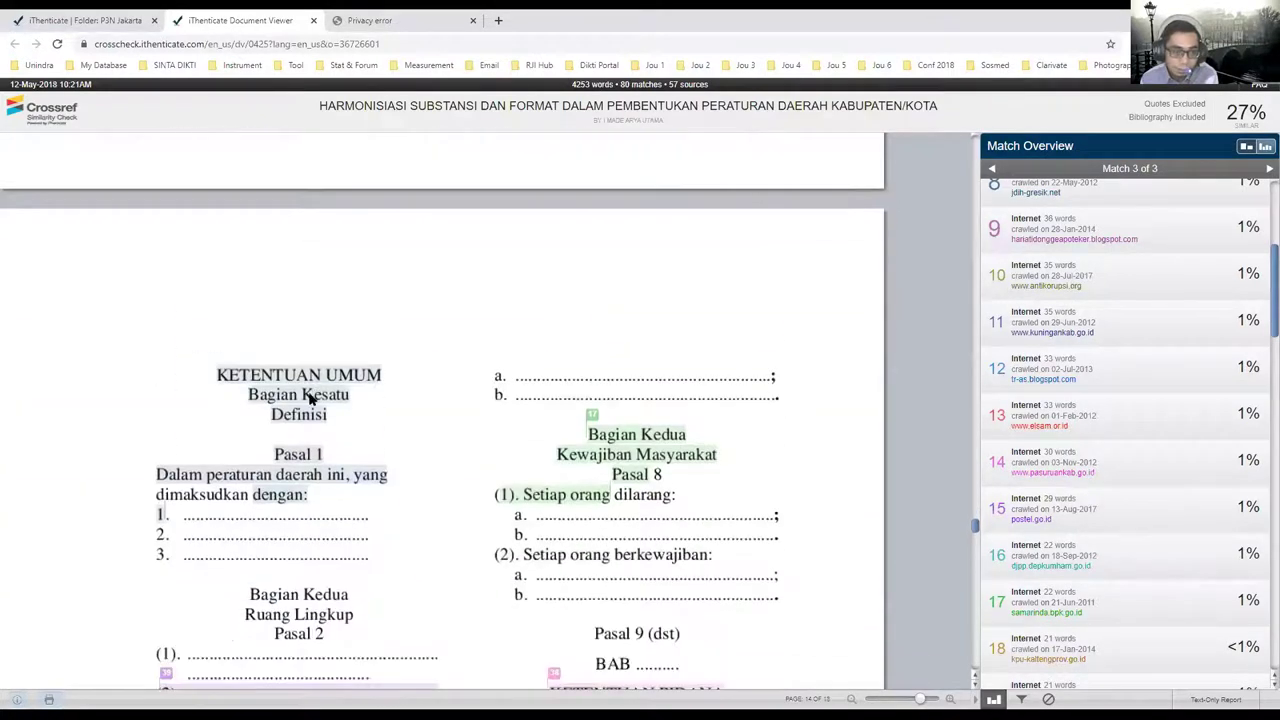
{"action": "left_click", "coordinate": [310, 398]}
{"action": "left_click", "coordinate": [309, 406]}
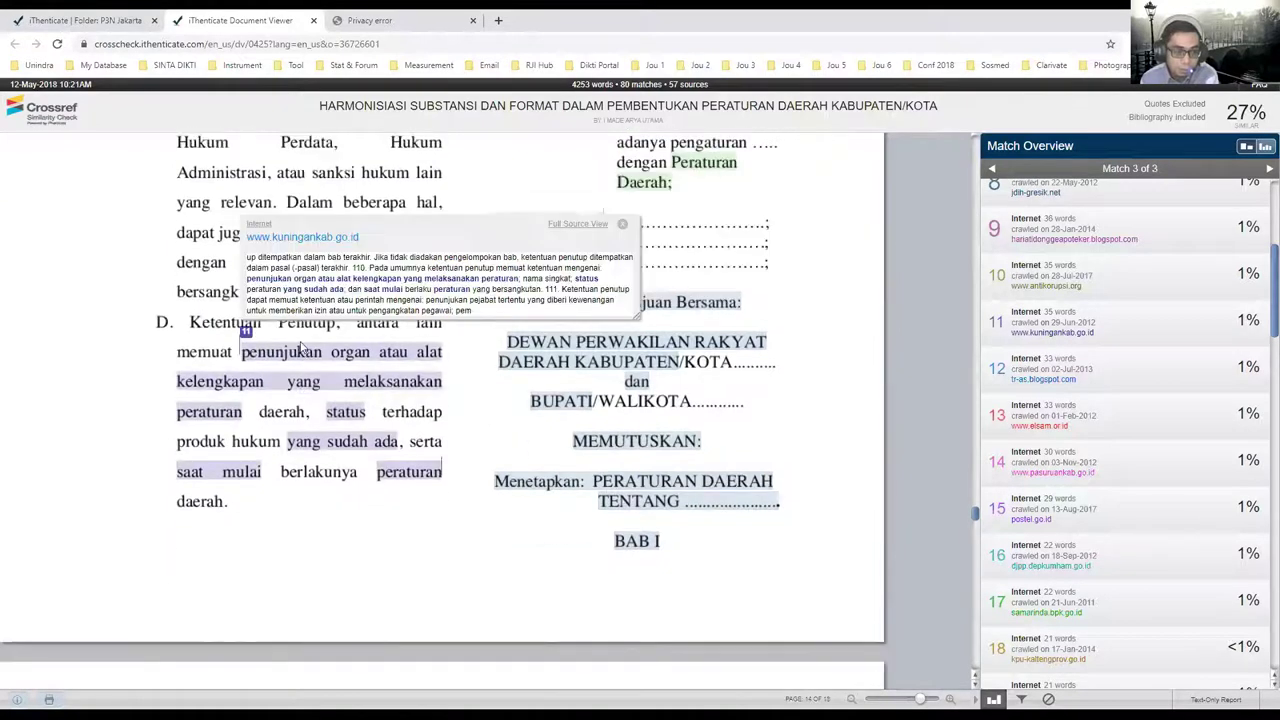
{"action": "scroll", "coordinate": [316, 375], "scroll_direction": "up", "scroll_amount": 1}
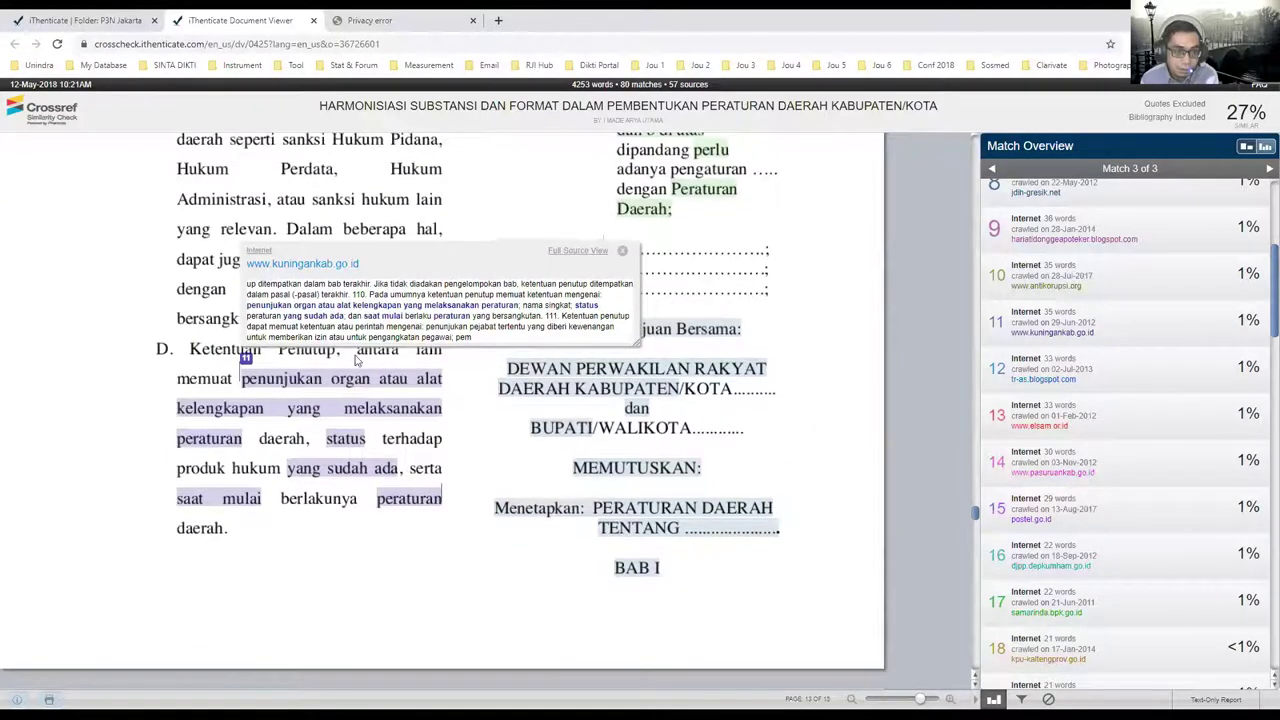
{"action": "scroll", "coordinate": [325, 450], "scroll_direction": "down", "scroll_amount": 2}
{"action": "scroll", "coordinate": [340, 440], "scroll_direction": "up", "scroll_amount": 2}
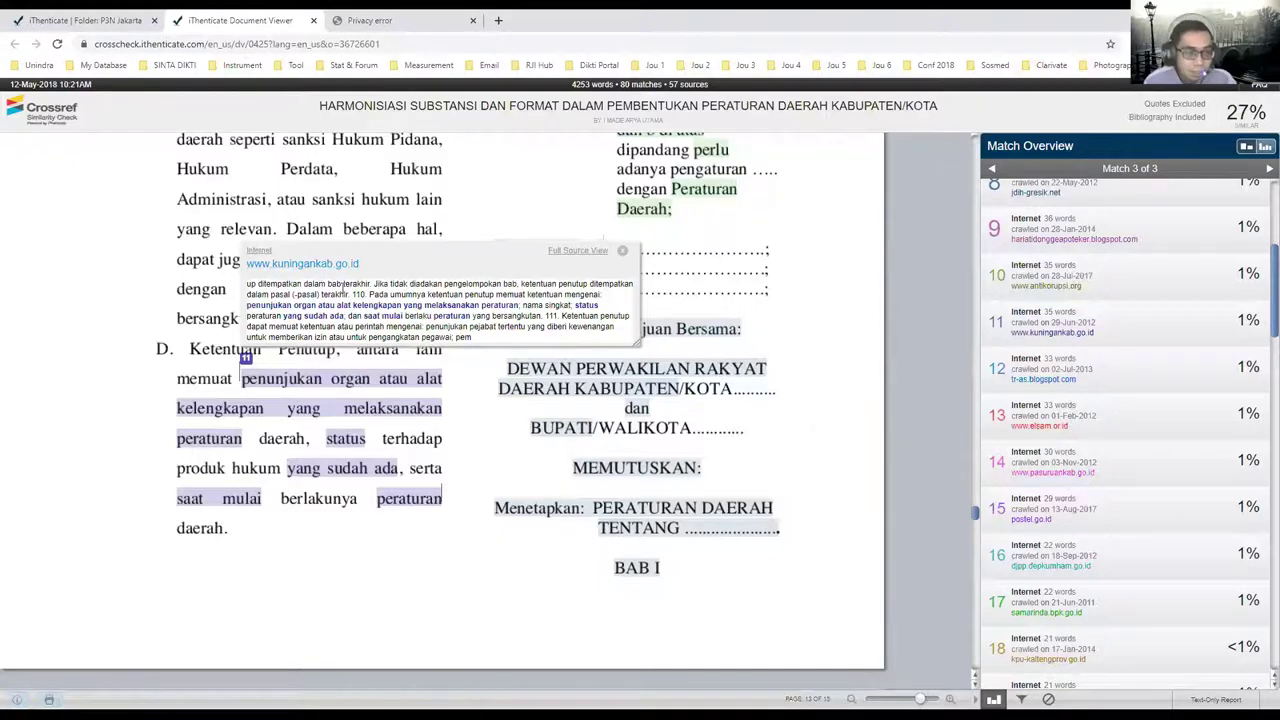
Highlight the sentence on "penunjukan organ atau alat kelengkapan yang melaksanakan peraturan" in match 11's source excerpt to compare its wording.
{"action": "left_click_drag", "start_coordinate": [370, 295], "coordinate": [414, 304]}
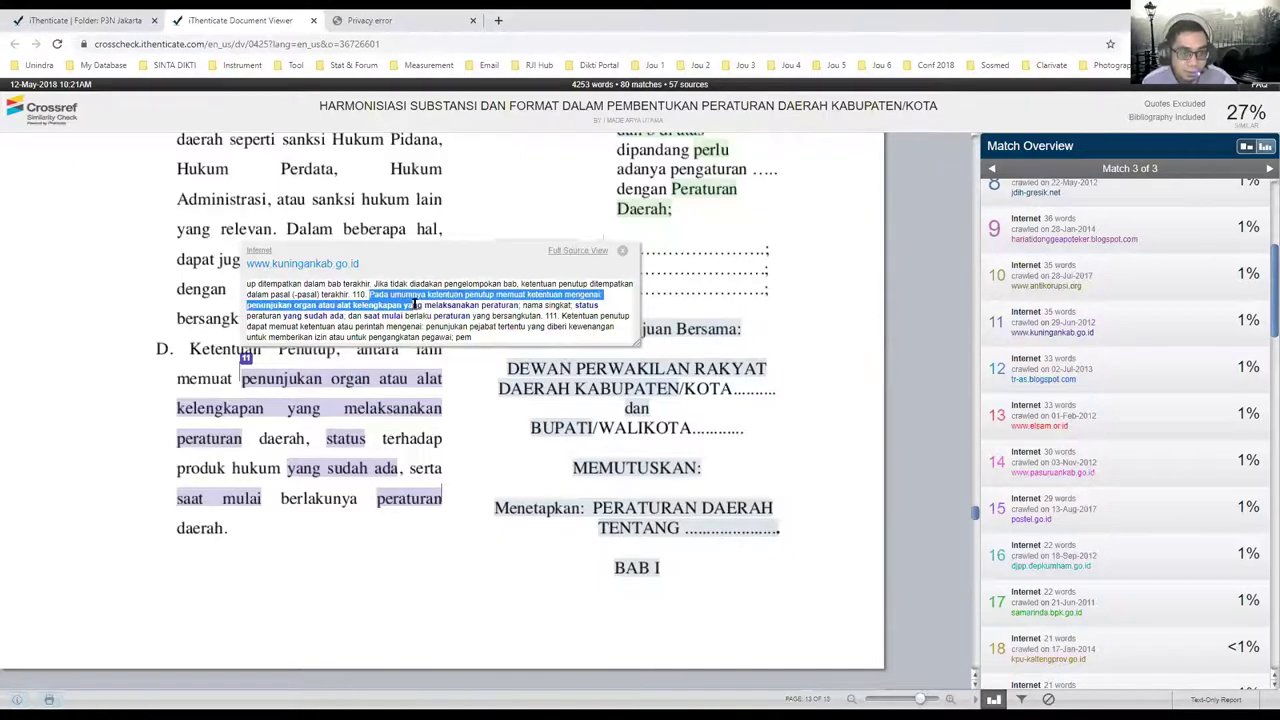
{"action": "left_click_drag", "start_coordinate": [521, 304], "coordinate": [256, 304]}
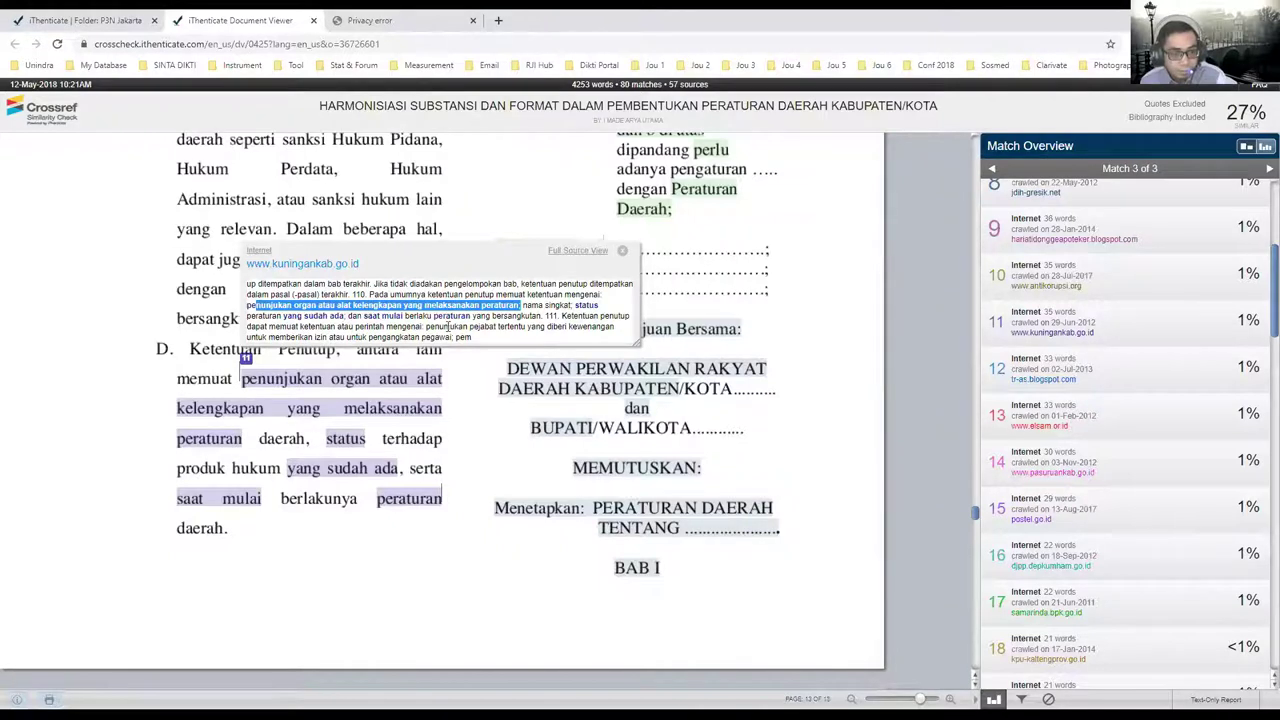
{"action": "left_click", "coordinate": [405, 315]}
{"action": "left_click_drag", "start_coordinate": [327, 294], "coordinate": [515, 306]}
{"action": "left_click", "coordinate": [415, 336]}
Examine the highlighted passages from the regulation template through the conclusion and bibliography, and return to the article's title page.
{"action": "scroll", "coordinate": [380, 398], "scroll_direction": "down", "scroll_amount": 6}
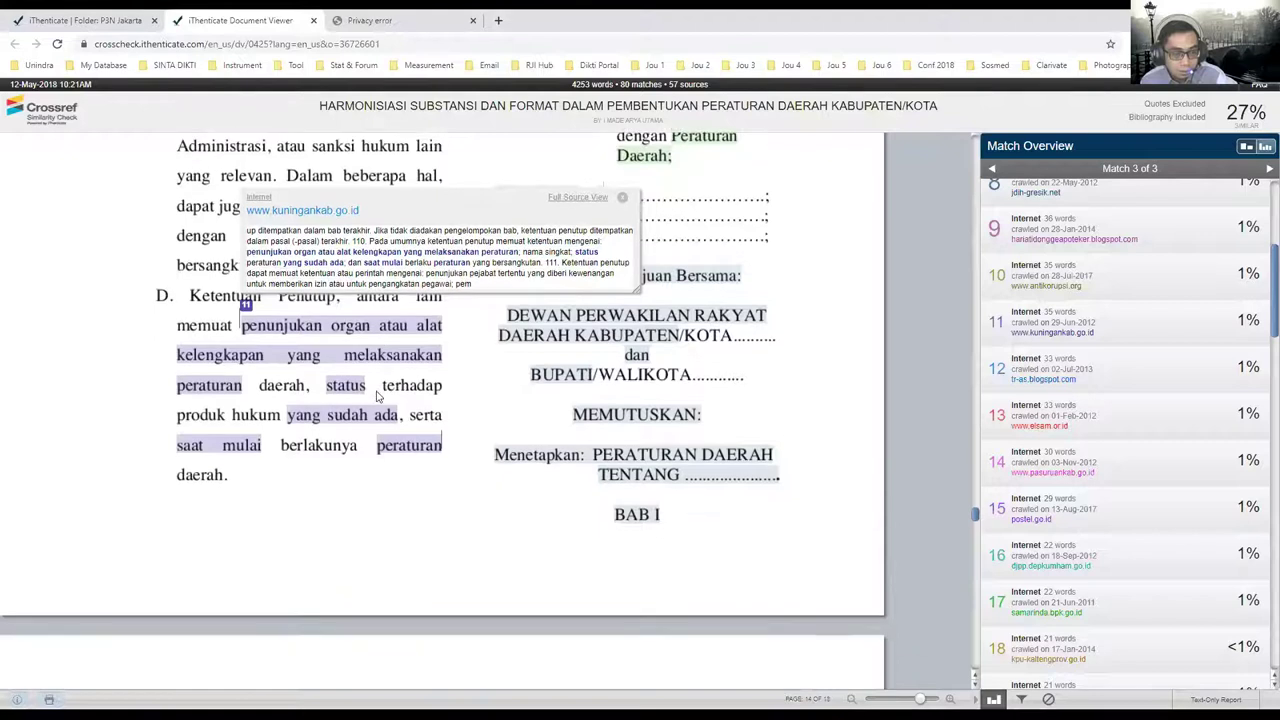
{"action": "scroll", "coordinate": [378, 395], "scroll_direction": "down", "scroll_amount": 6}
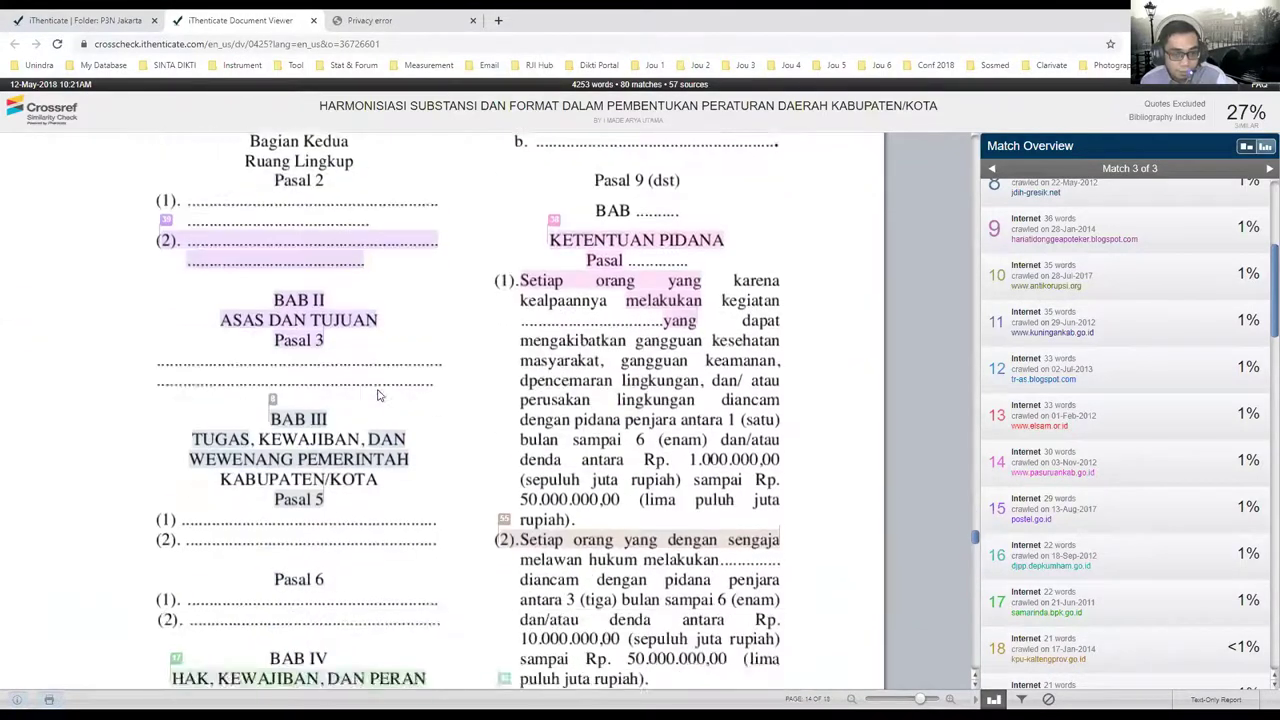
{"action": "scroll", "coordinate": [379, 395], "scroll_direction": "down", "scroll_amount": 10}
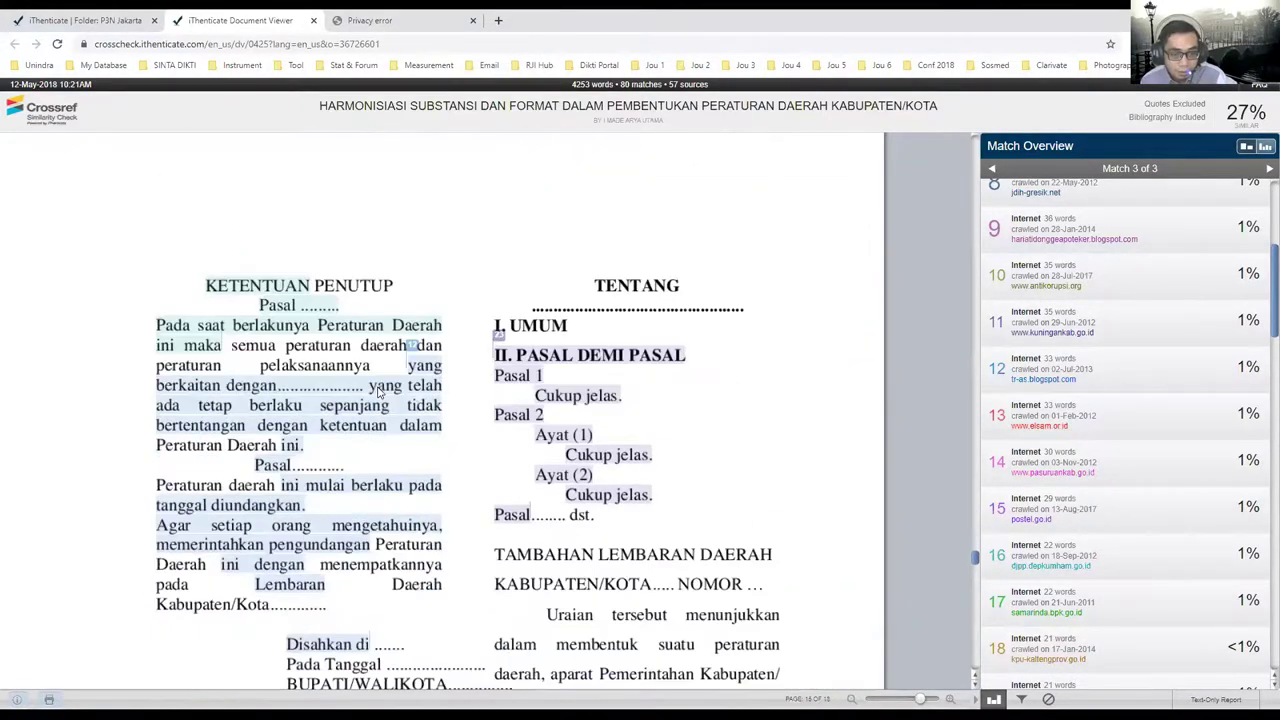
{"action": "scroll", "coordinate": [383, 447], "scroll_direction": "down", "scroll_amount": 10}
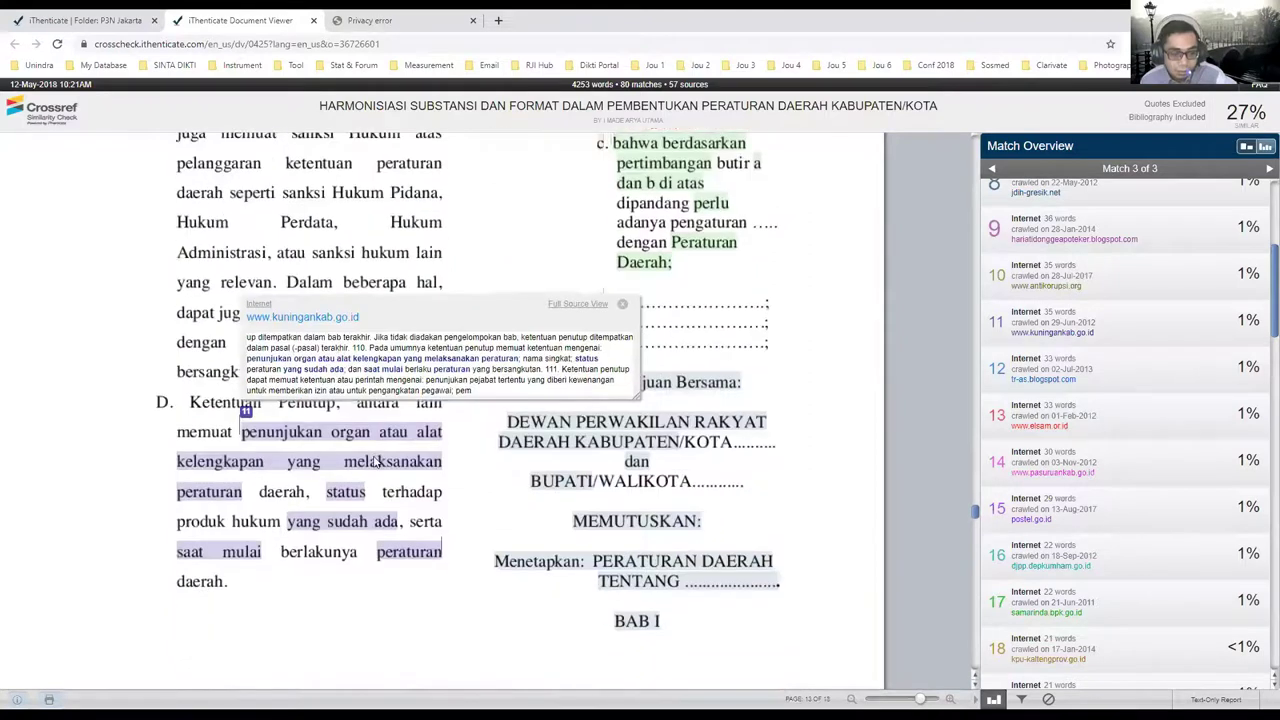
{"action": "scroll", "coordinate": [383, 440], "scroll_direction": "down", "scroll_amount": 8}
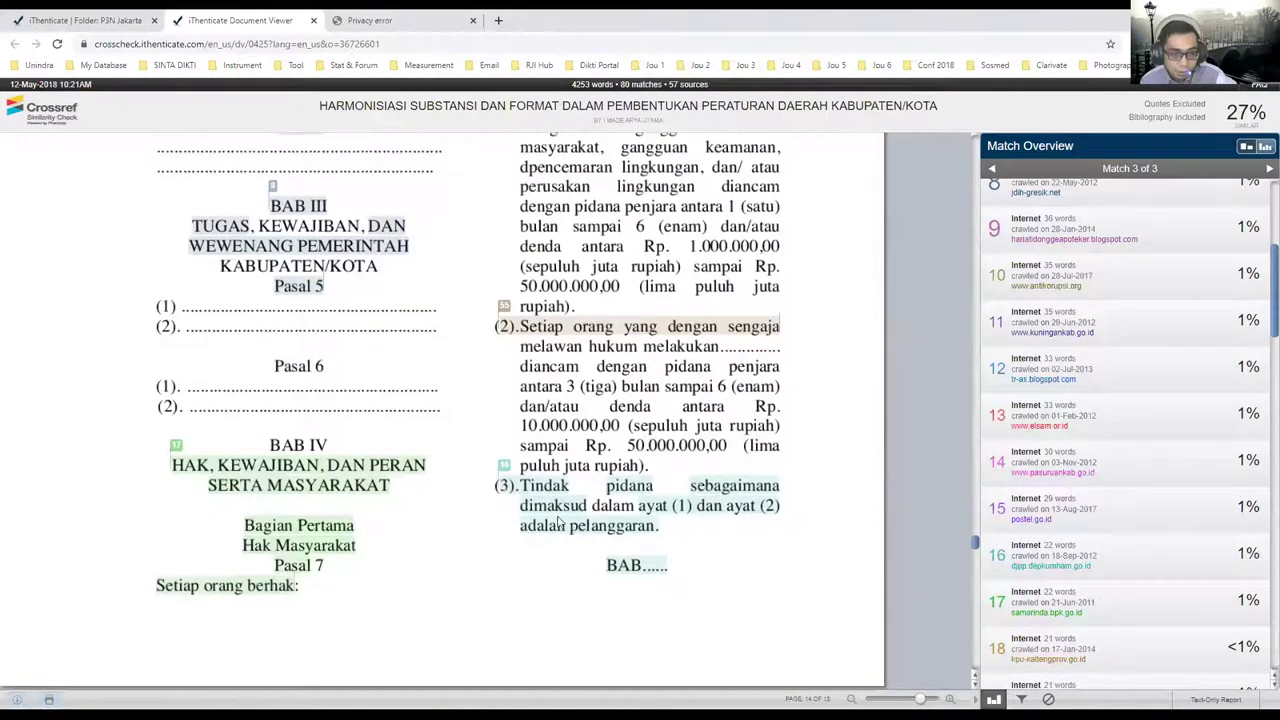
{"action": "scroll", "coordinate": [330, 484], "scroll_direction": "down", "scroll_amount": 6}
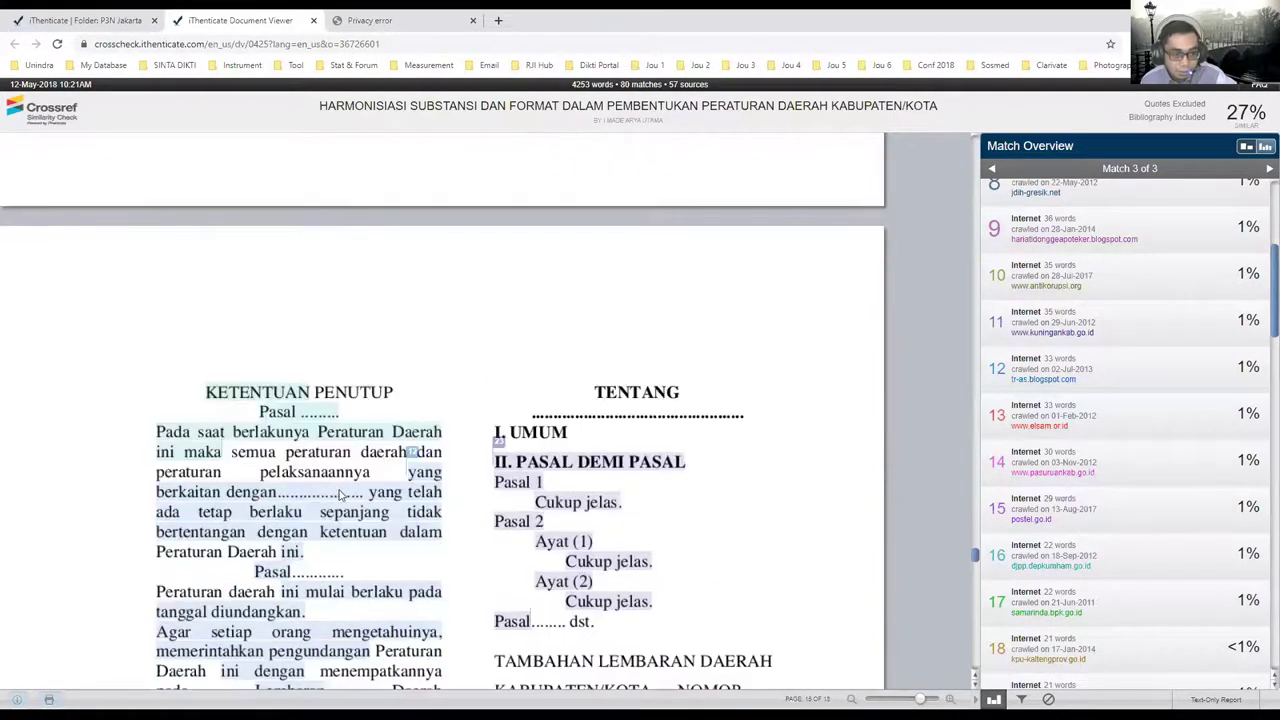
{"action": "scroll", "coordinate": [251, 446], "scroll_direction": "down", "scroll_amount": 7}
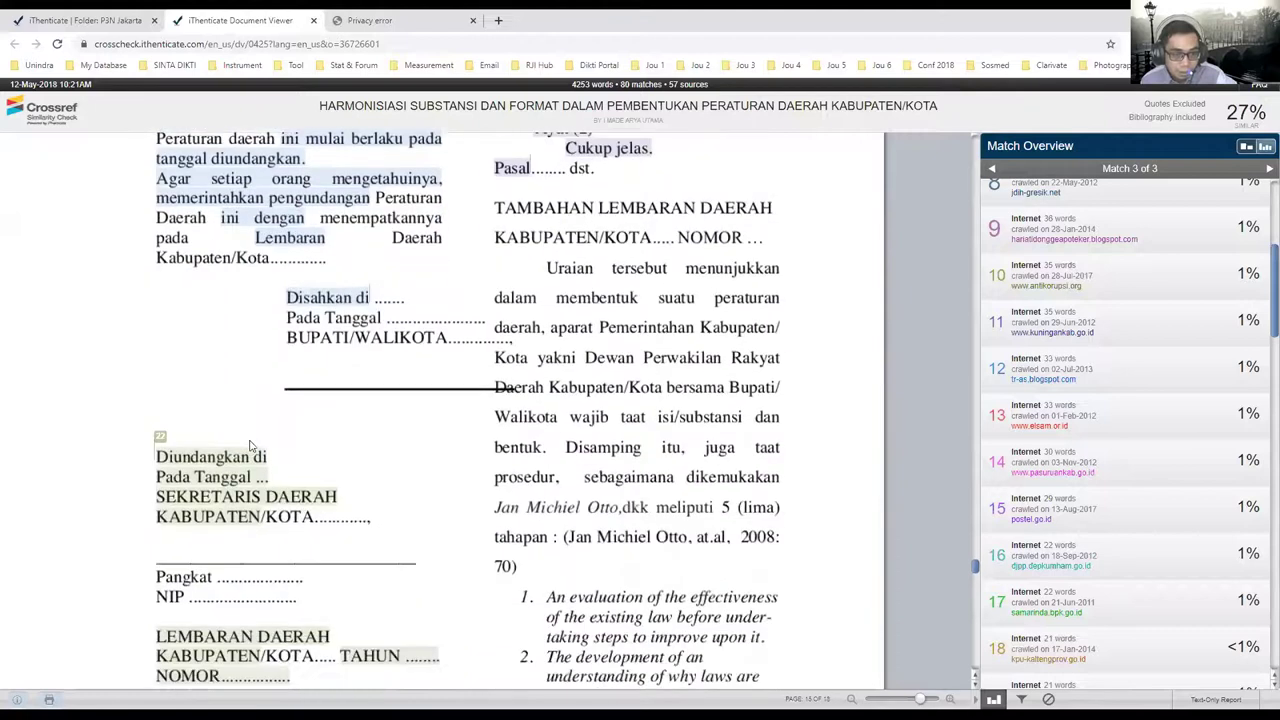
{"action": "scroll", "coordinate": [251, 446], "scroll_direction": "down", "scroll_amount": 7}
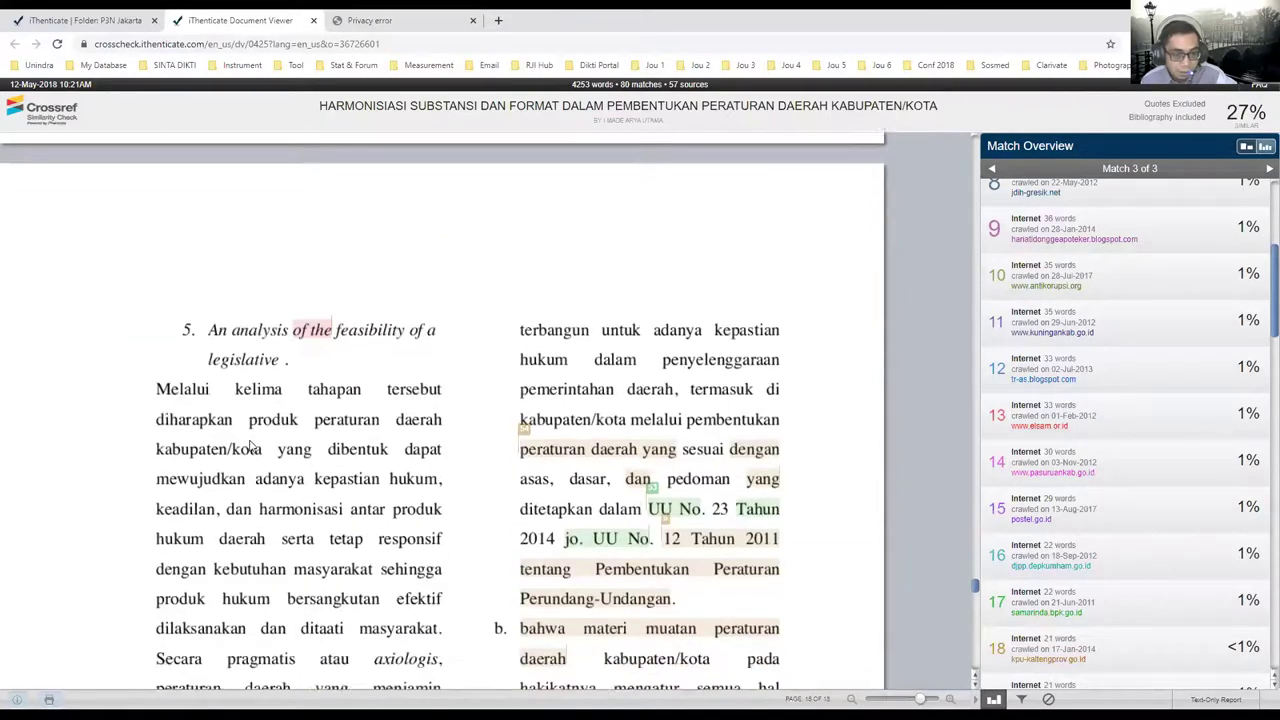
{"action": "scroll", "coordinate": [251, 446], "scroll_direction": "down", "scroll_amount": 3}
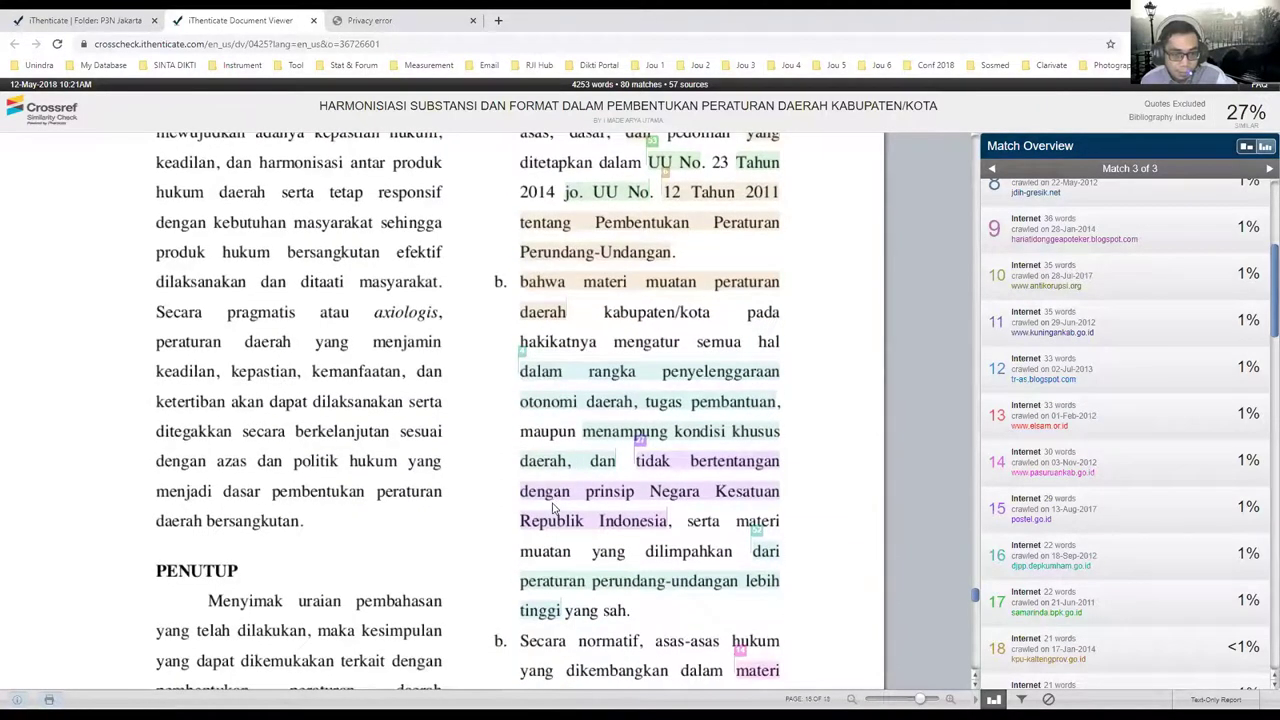
{"action": "scroll", "coordinate": [556, 508], "scroll_direction": "down", "scroll_amount": 5}
{"action": "scroll", "coordinate": [556, 503], "scroll_direction": "down", "scroll_amount": 8}
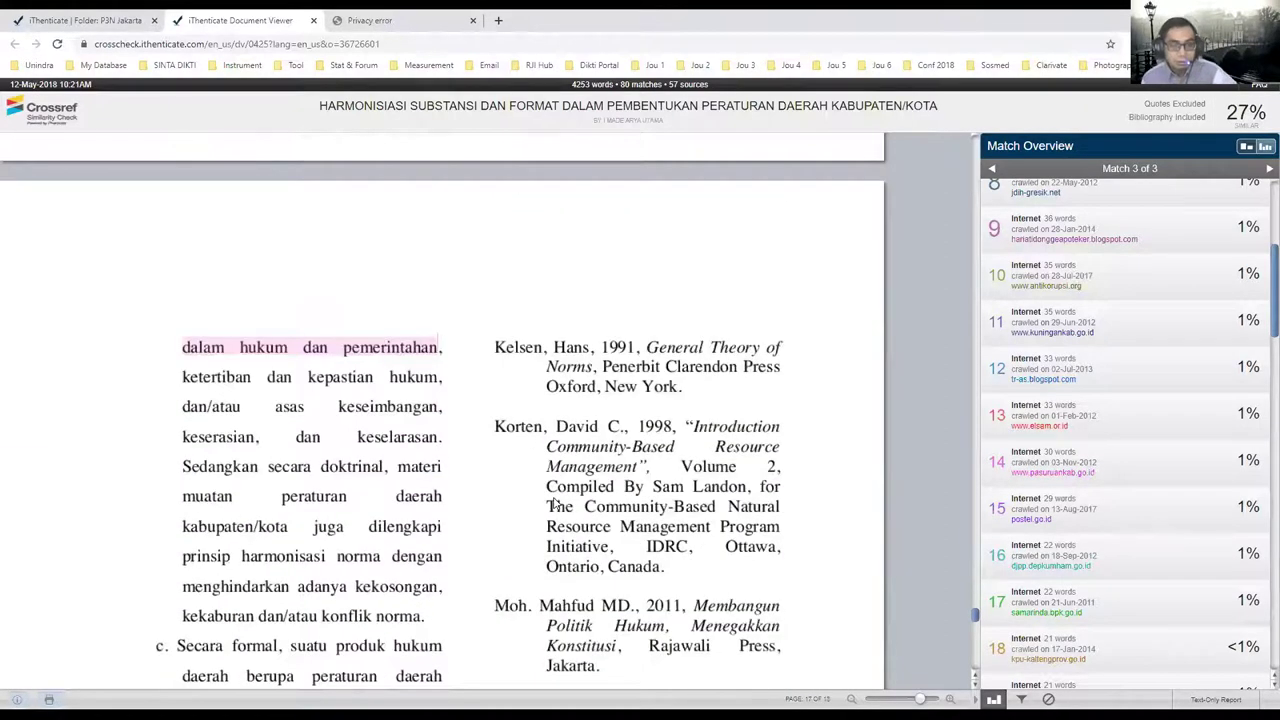
{"action": "scroll", "coordinate": [556, 505], "scroll_direction": "down", "scroll_amount": 10}
{"action": "left_click_drag", "start_coordinate": [969, 619], "coordinate": [975, 203]}
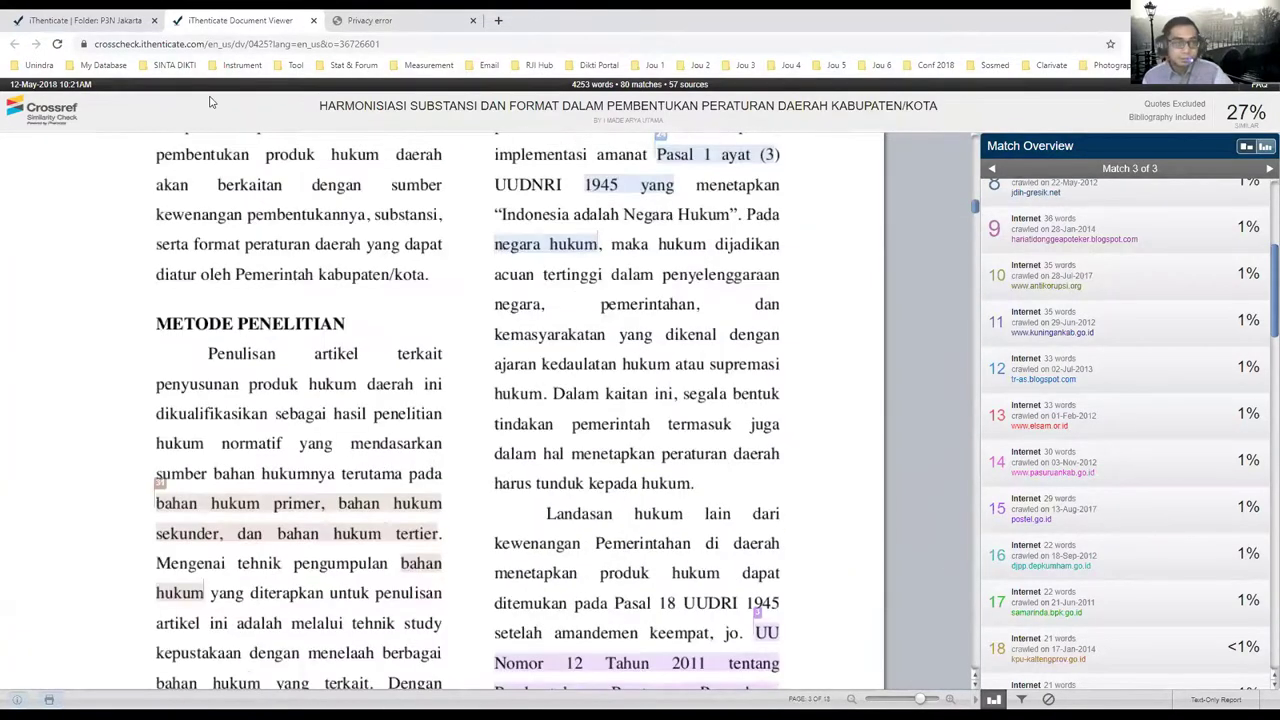
{"action": "scroll", "coordinate": [223, 143], "scroll_direction": "up", "scroll_amount": 15}
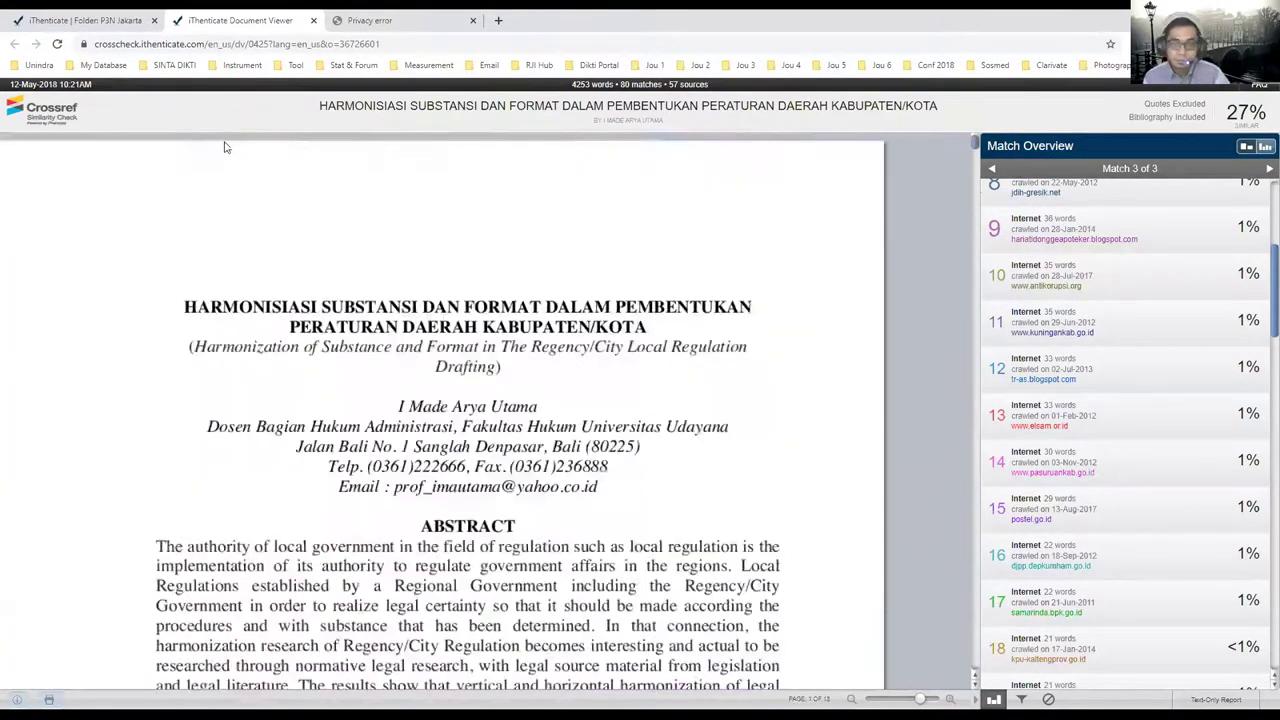
From the P3N Jakarta folder, open the similarity report for "Studying Creativity in Students Learning Styles in Different High Schools in Iran" and examine its abstract.
{"action": "left_click", "coordinate": [87, 20]}
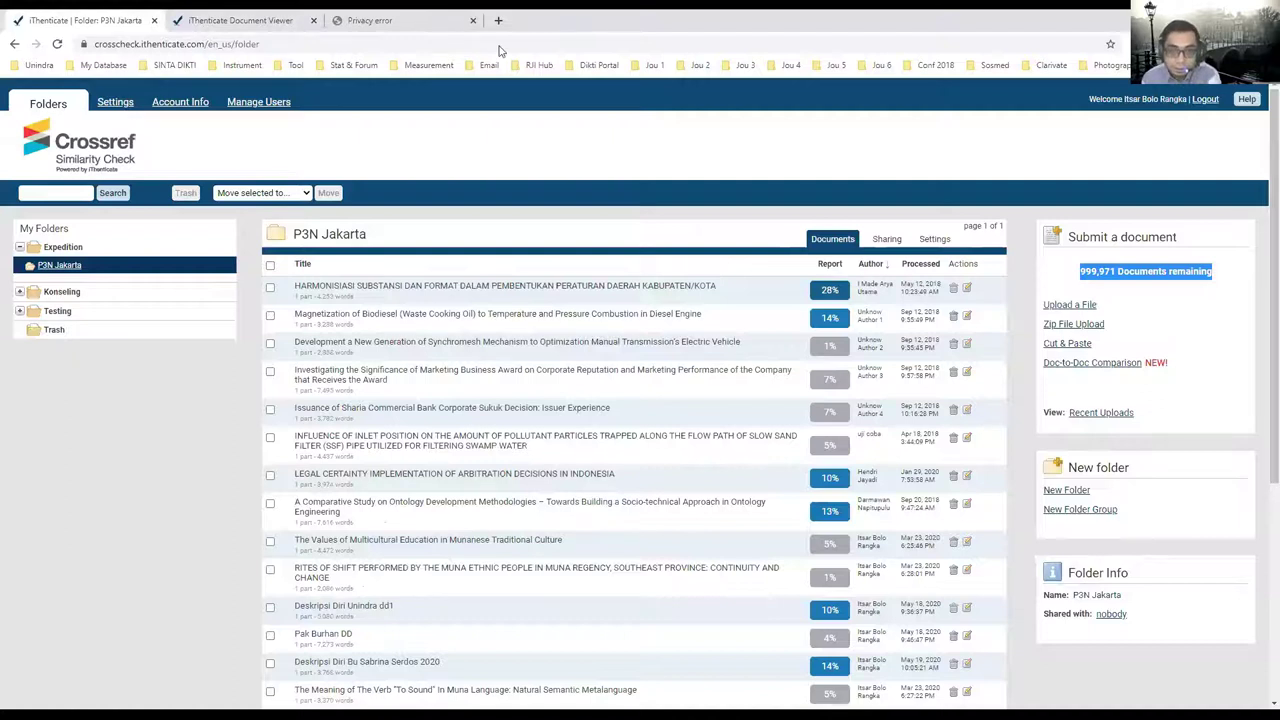
{"action": "scroll", "coordinate": [845, 617], "scroll_direction": "down", "scroll_amount": 4}
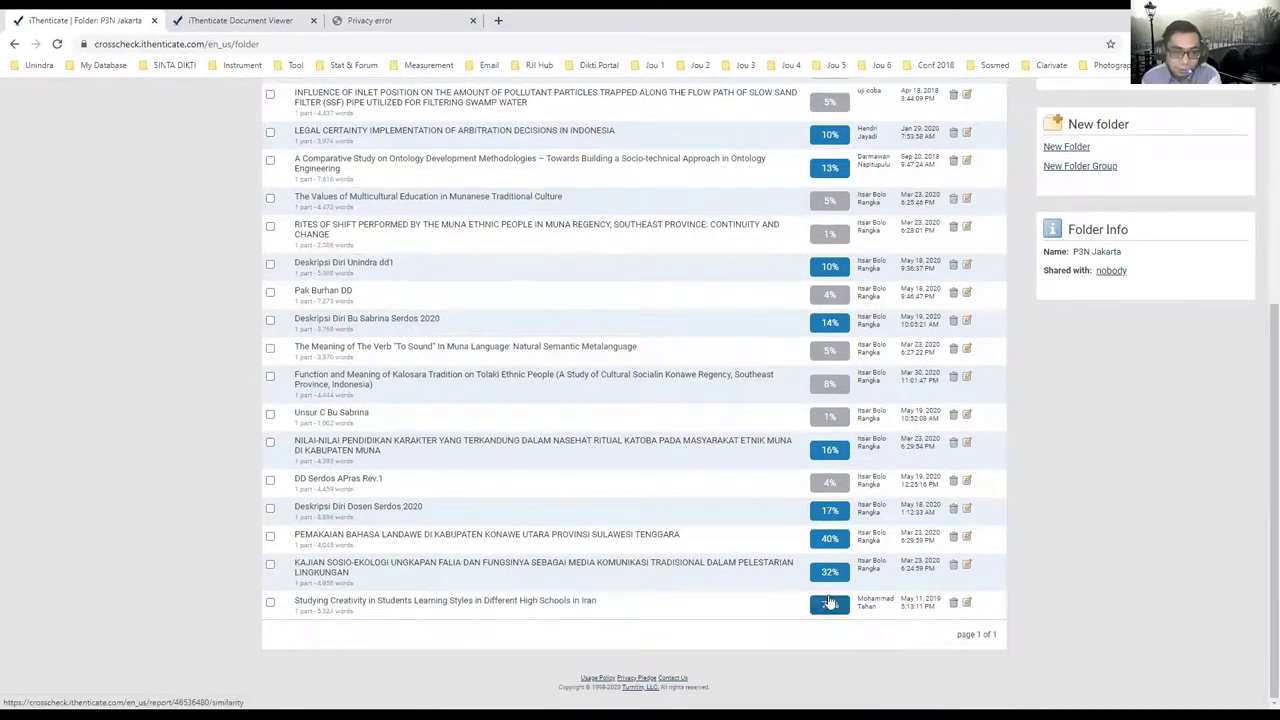
{"action": "left_click", "coordinate": [831, 605]}
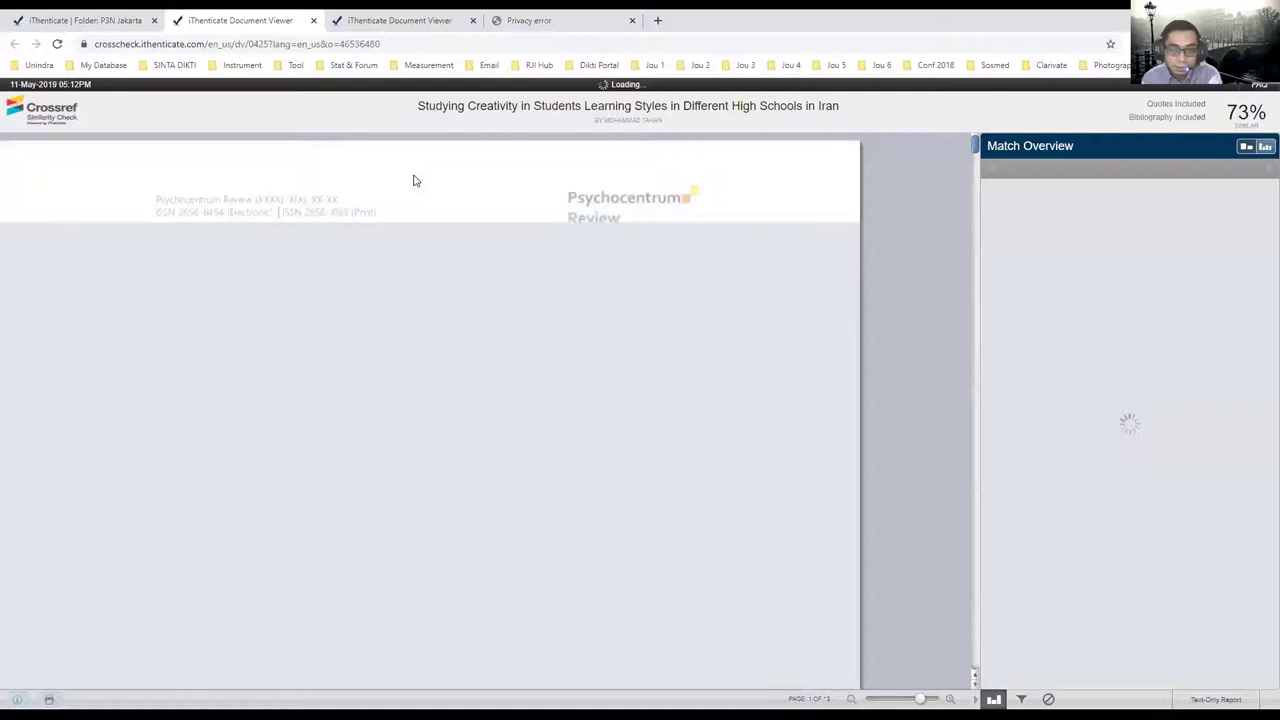
{"action": "scroll", "coordinate": [674, 317], "scroll_direction": "down", "scroll_amount": 2}
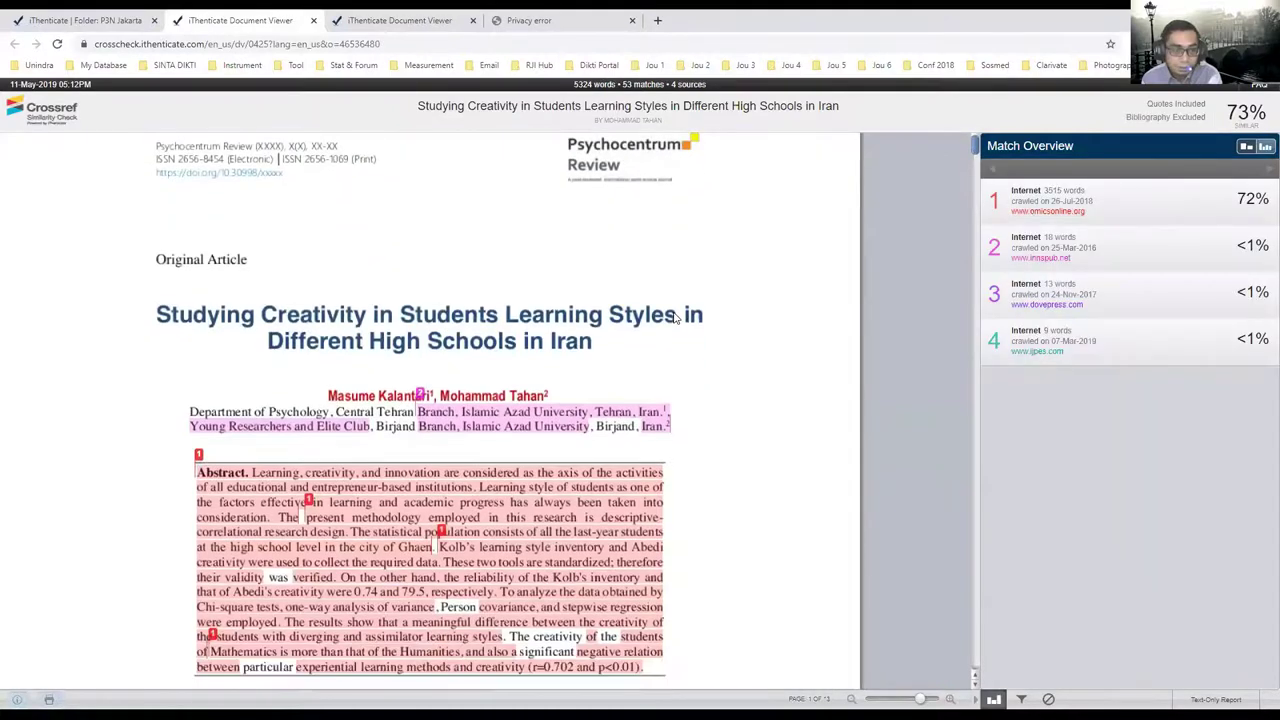
{"action": "scroll", "coordinate": [674, 317], "scroll_direction": "down", "scroll_amount": 1}
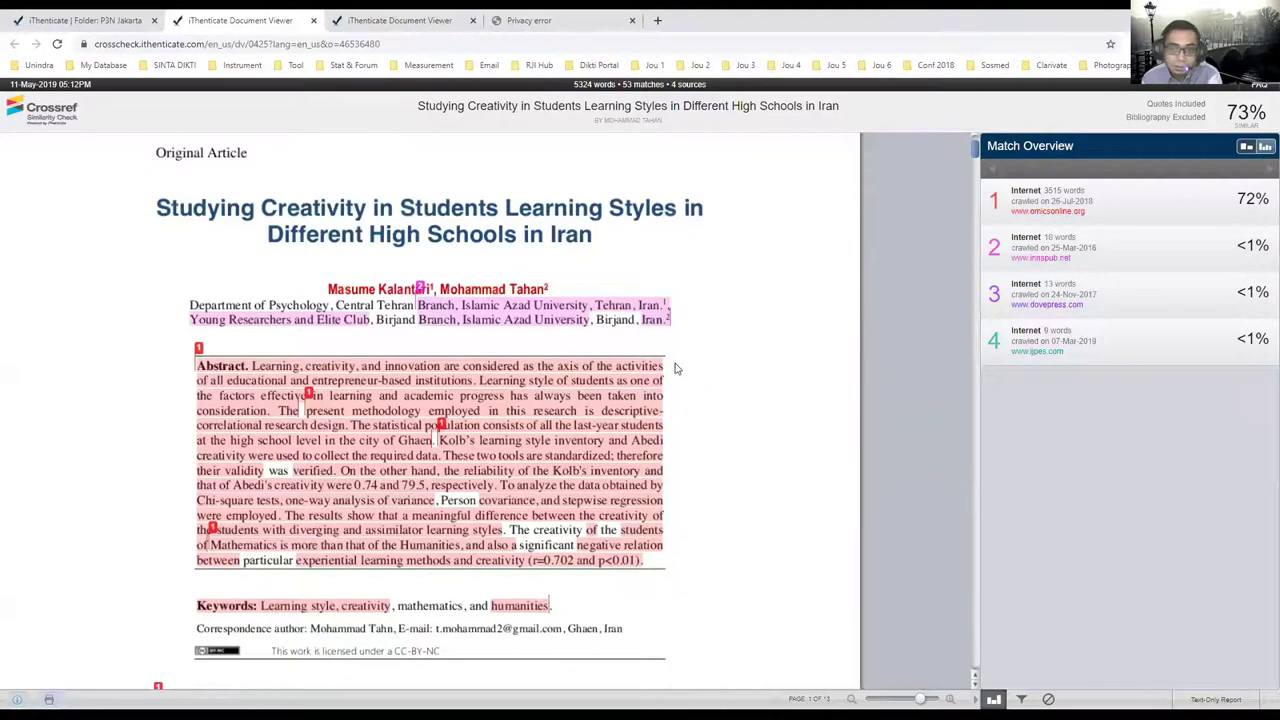
{"action": "scroll", "coordinate": [674, 369], "scroll_direction": "down", "scroll_amount": 4}
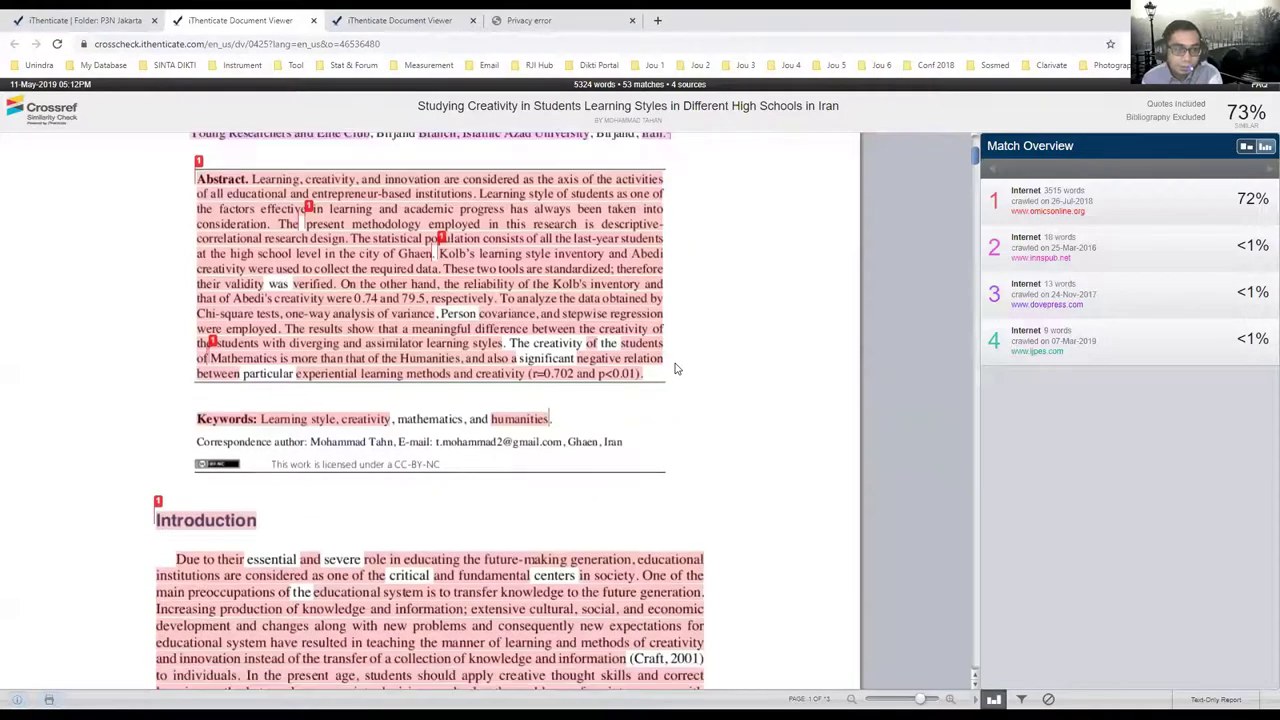
{"action": "scroll", "coordinate": [675, 369], "scroll_direction": "down", "scroll_amount": 1}
{"action": "scroll", "coordinate": [675, 369], "scroll_direction": "up", "scroll_amount": 1}
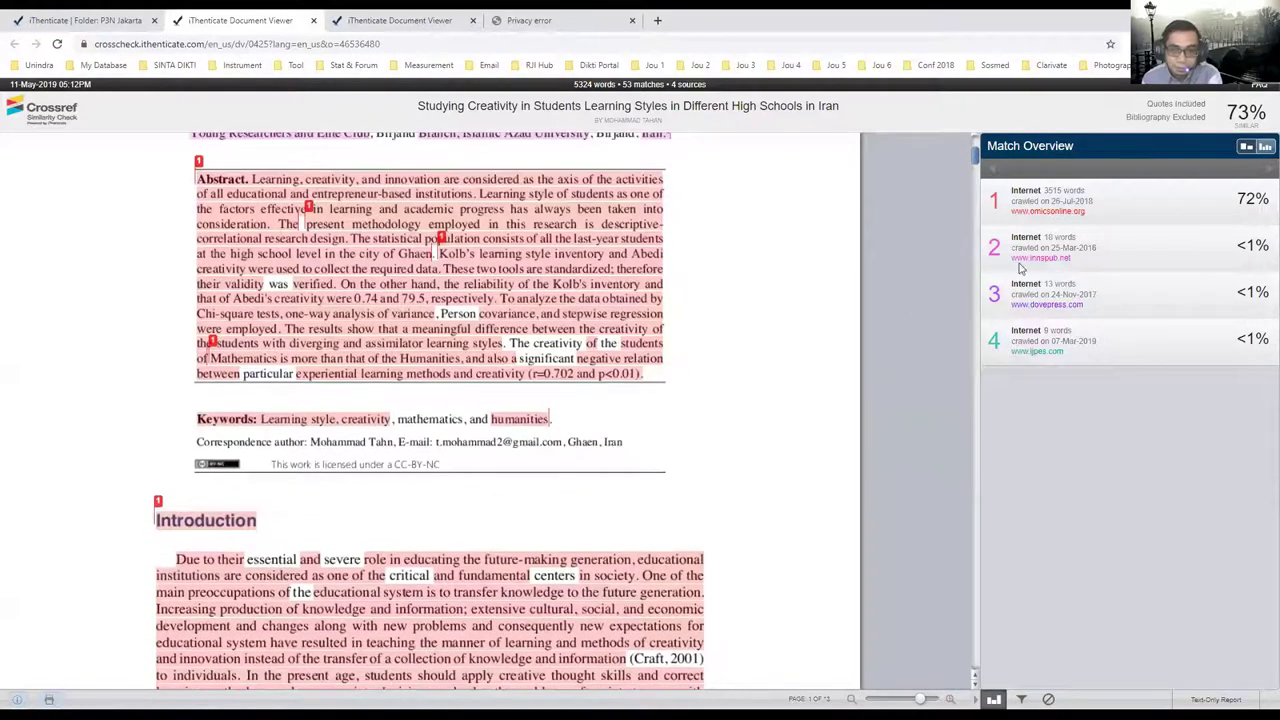
{"action": "left_click", "coordinate": [1143, 211]}
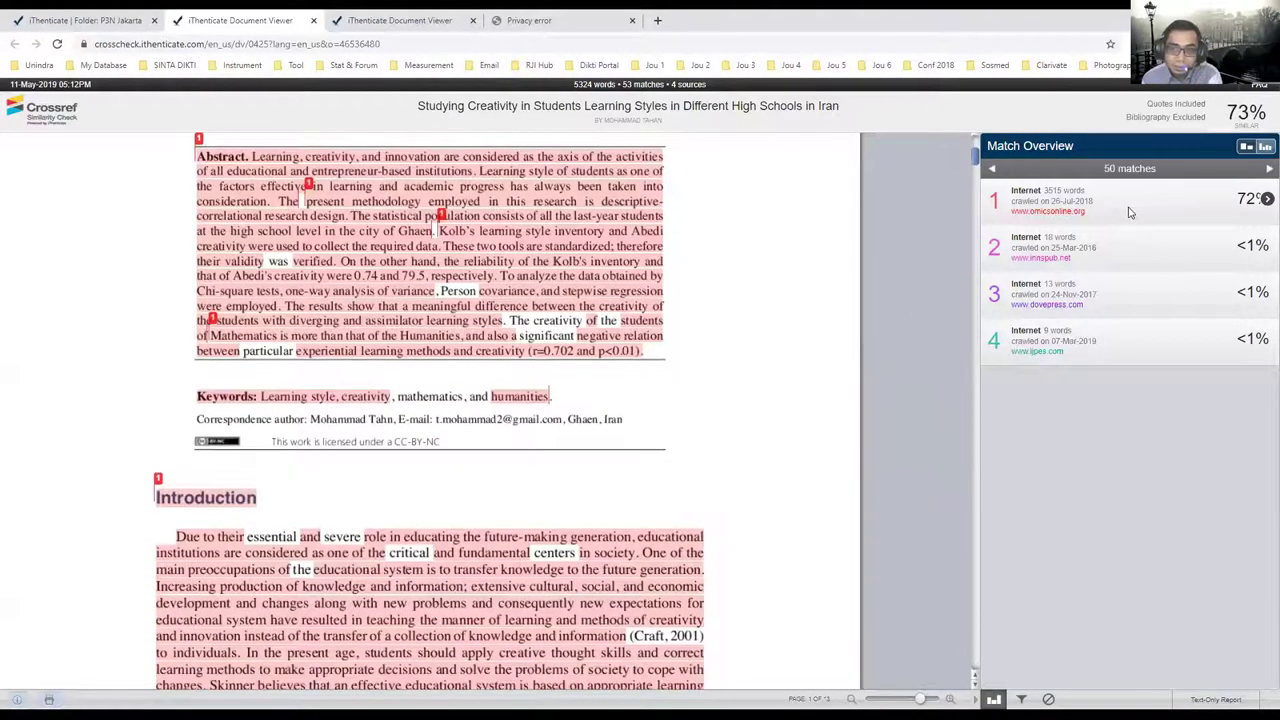
{"action": "left_click", "coordinate": [640, 244]}
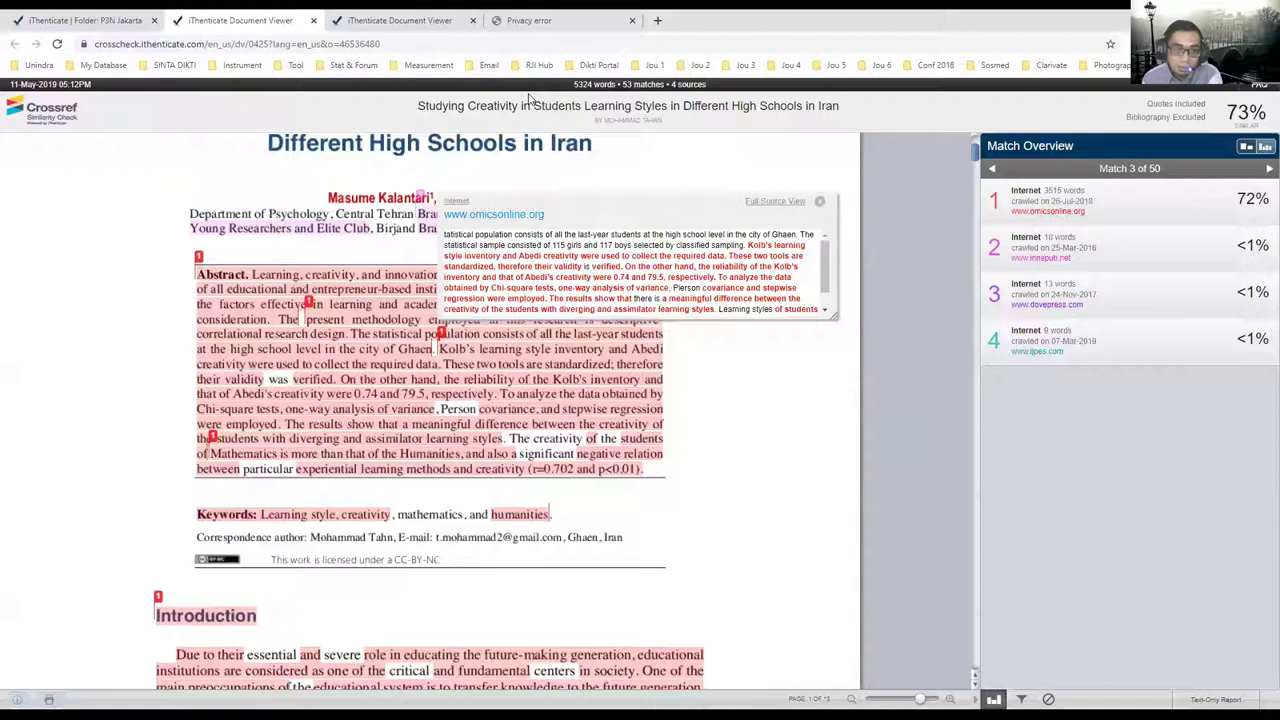
Proceed past the indolaw.org privacy warning, and close that site and the other leftover report viewer.
{"action": "left_click", "coordinate": [522, 218]}
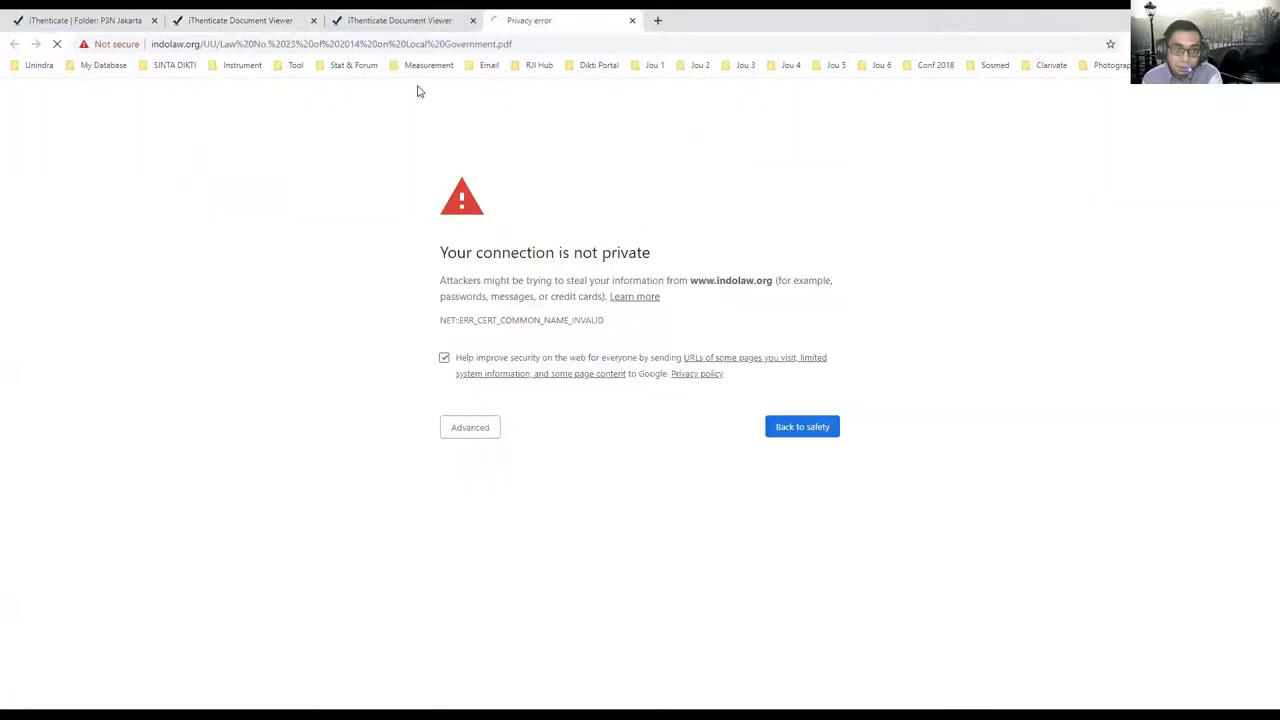
{"action": "left_click", "coordinate": [470, 424]}
{"action": "left_click", "coordinate": [517, 534]}
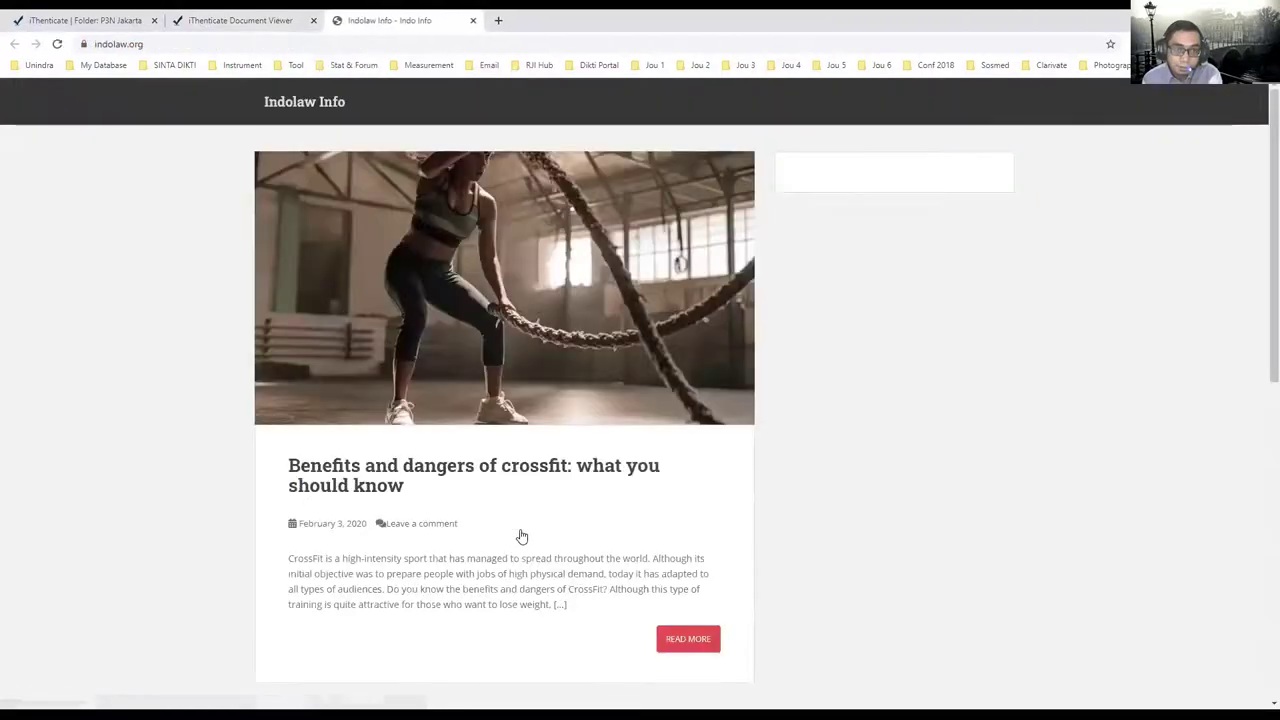
{"action": "left_click", "coordinate": [473, 20]}
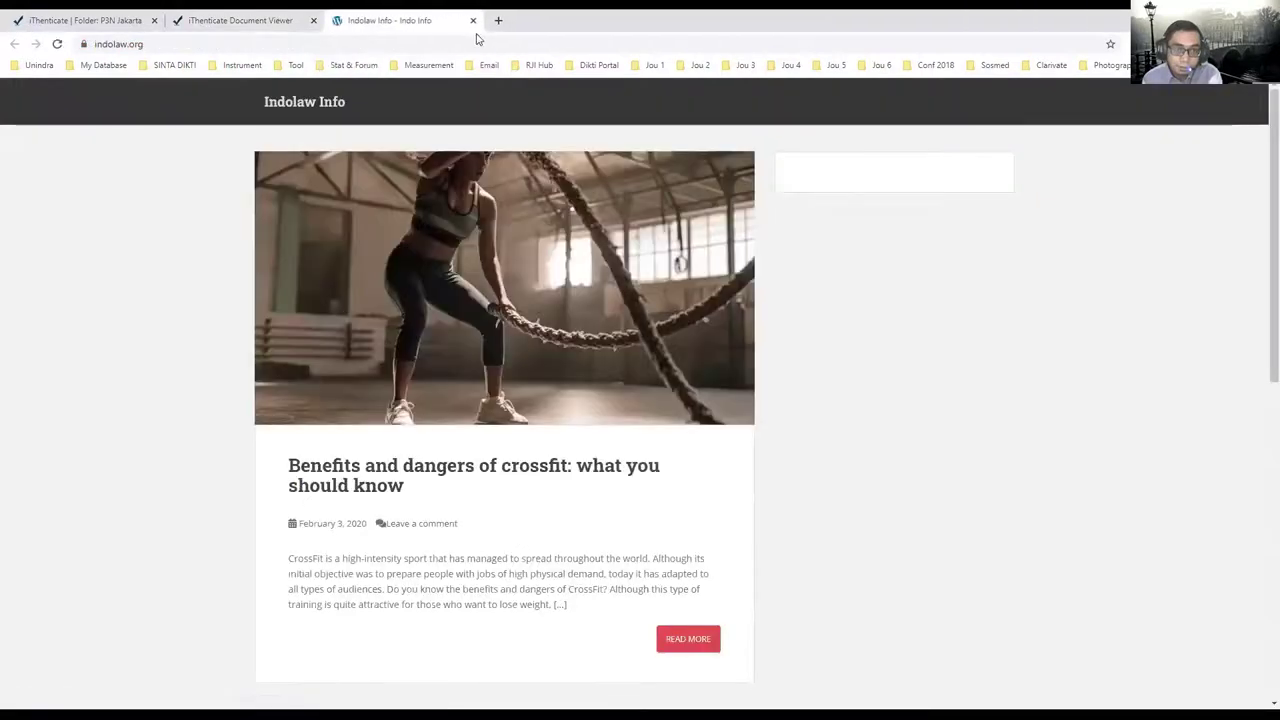
{"action": "left_click", "coordinate": [473, 20]}
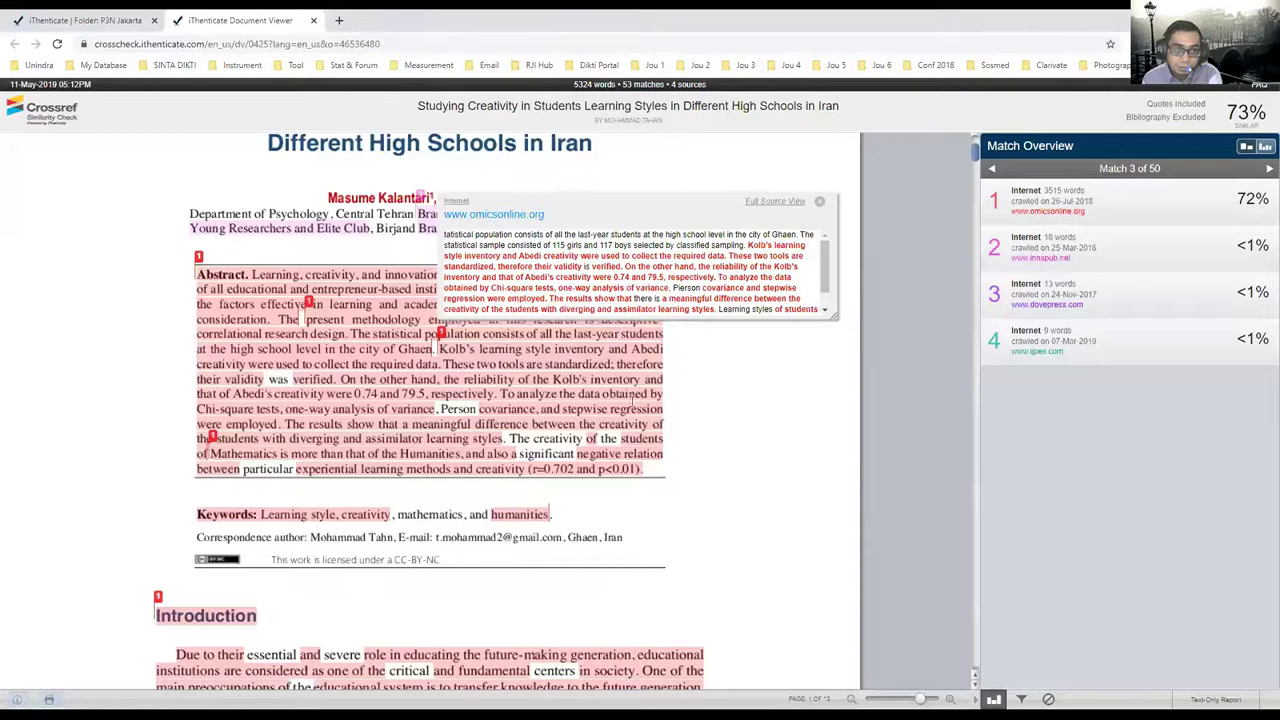
Open the full source text of the omicsonline.org match and compare it with the highlighted abstract.
{"action": "left_click", "coordinate": [775, 201]}
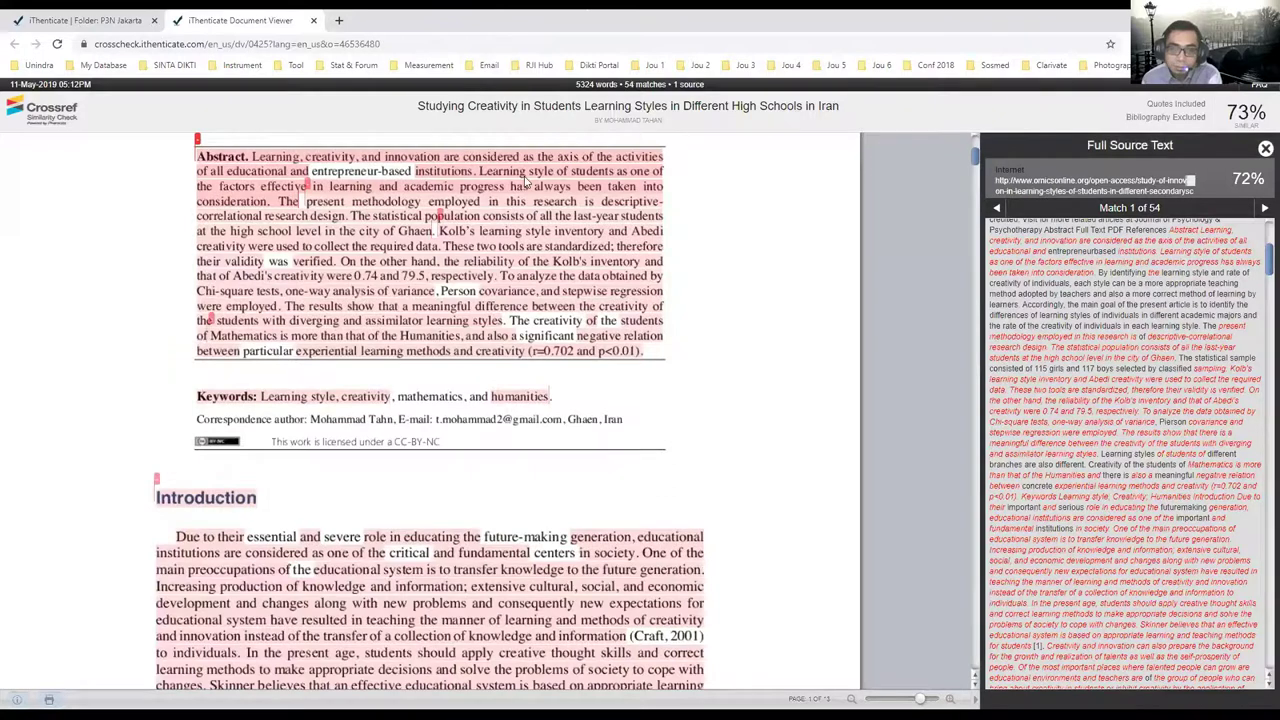
{"action": "left_click", "coordinate": [525, 180]}
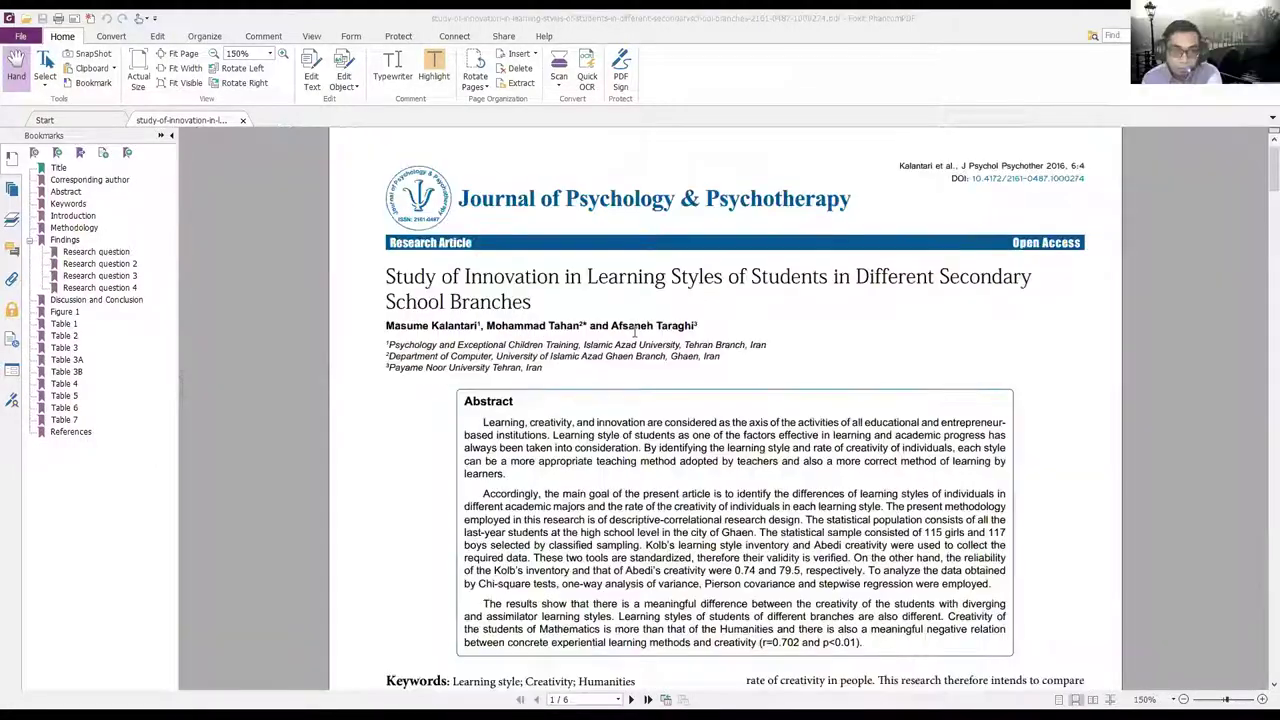
In Foxit PhantomPDF, examine the title, abstract and introduction of the source article "Study of Innovation in Learning Styles of Students in Different Secondary School Branches".
{"action": "scroll", "coordinate": [634, 334], "scroll_direction": "down", "scroll_amount": 3}
{"action": "scroll", "coordinate": [634, 334], "scroll_direction": "down", "scroll_amount": 5}
{"action": "scroll", "coordinate": [634, 334], "scroll_direction": "up", "scroll_amount": 2}
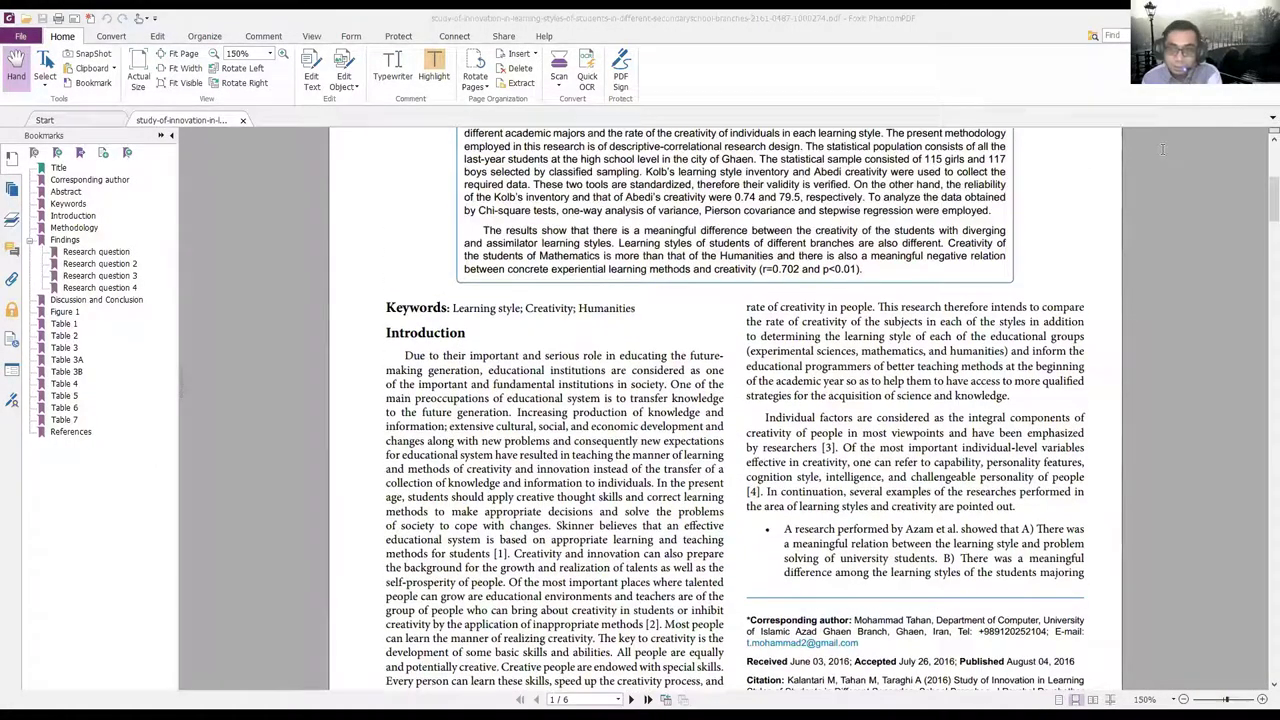
{"action": "scroll", "coordinate": [760, 292], "scroll_direction": "down", "scroll_amount": 1}
{"action": "scroll", "coordinate": [734, 288], "scroll_direction": "up", "scroll_amount": 6}
{"action": "scroll", "coordinate": [592, 290], "scroll_direction": "up", "scroll_amount": 3}
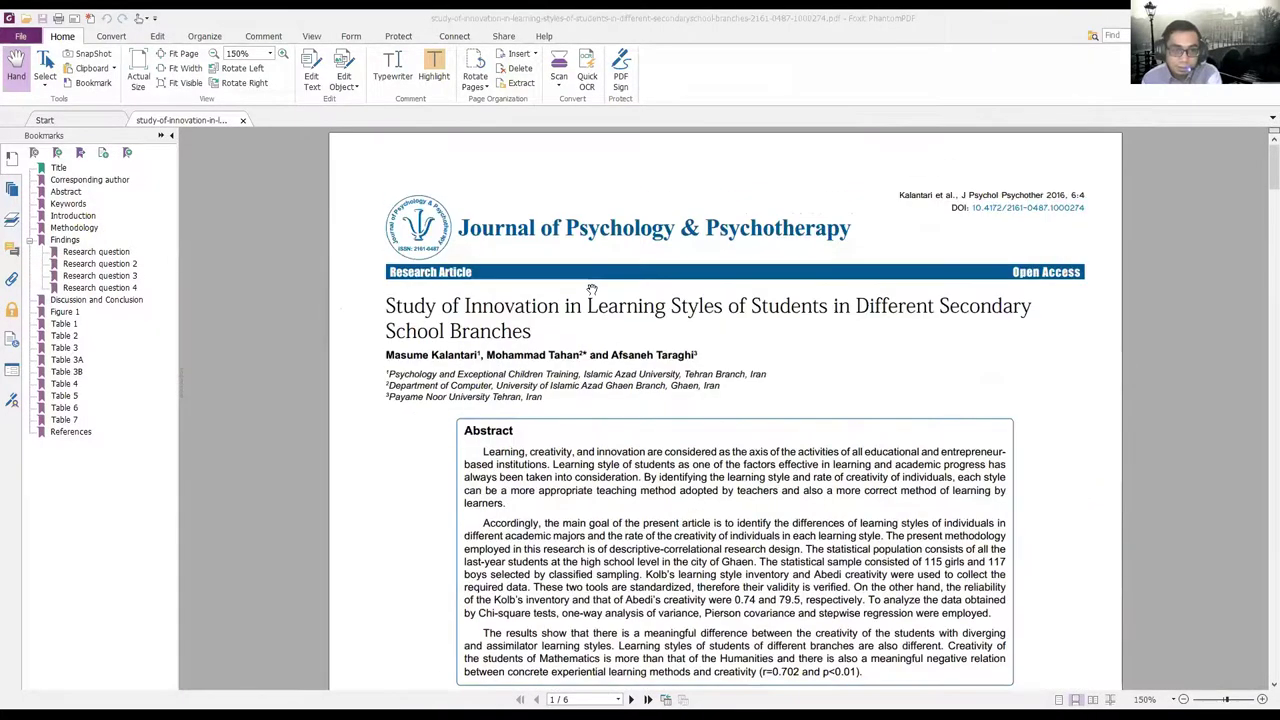
{"action": "scroll", "coordinate": [505, 340], "scroll_direction": "down", "scroll_amount": 2}
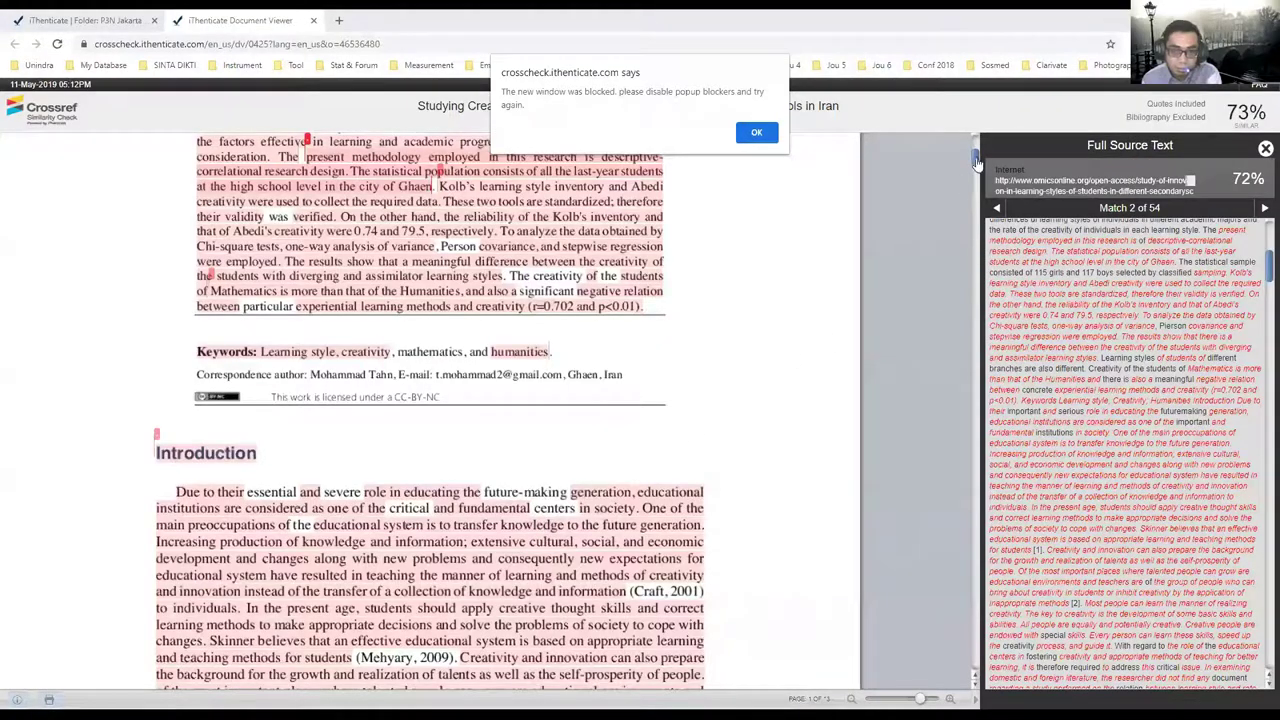
In the iThenticate report, dismiss the pop-up notice, examine the highlighted passages from the introduction through research question 4, and return to the title page.
{"action": "left_click", "coordinate": [755, 134]}
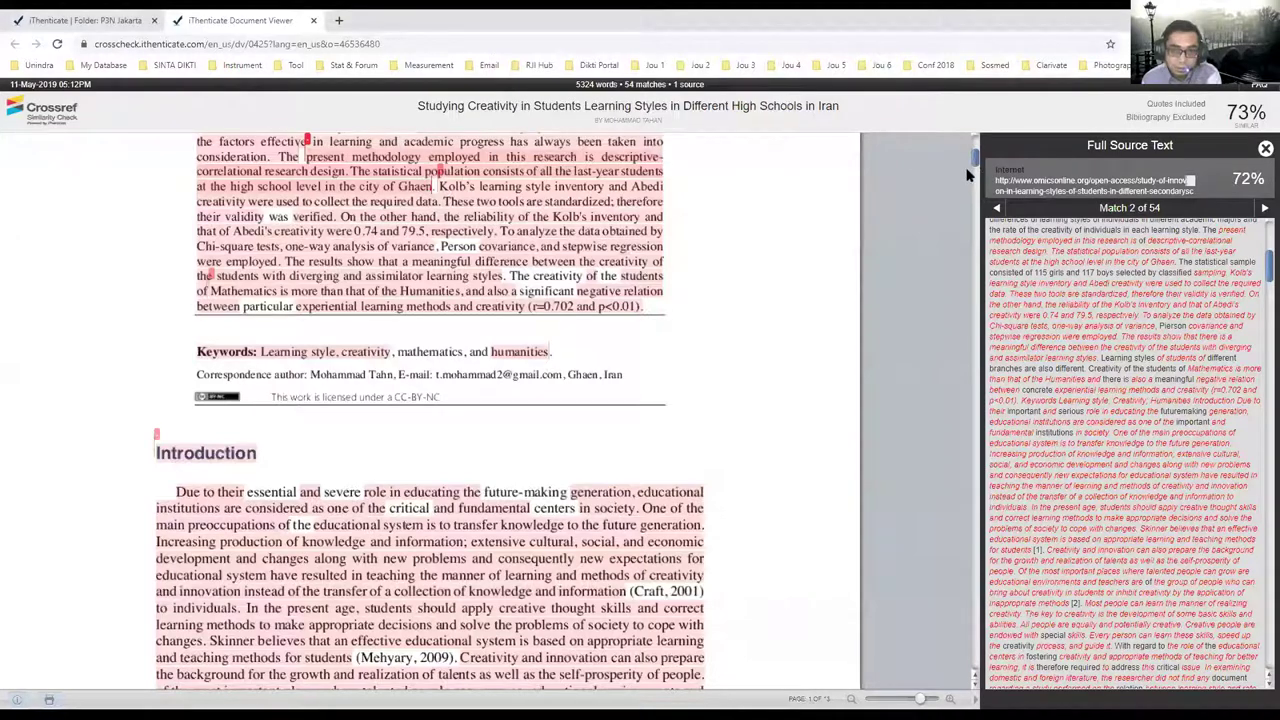
{"action": "scroll", "coordinate": [978, 207], "scroll_direction": "down", "scroll_amount": 15}
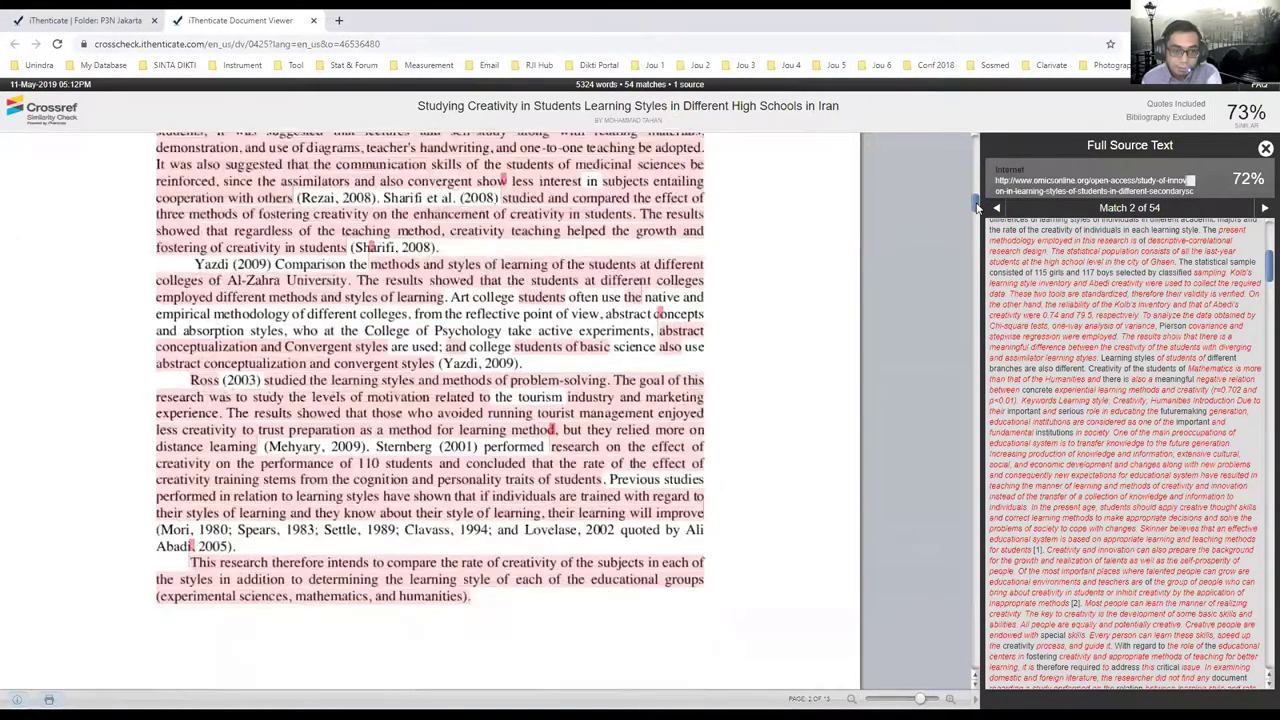
{"action": "scroll", "coordinate": [980, 255], "scroll_direction": "down", "scroll_amount": 10}
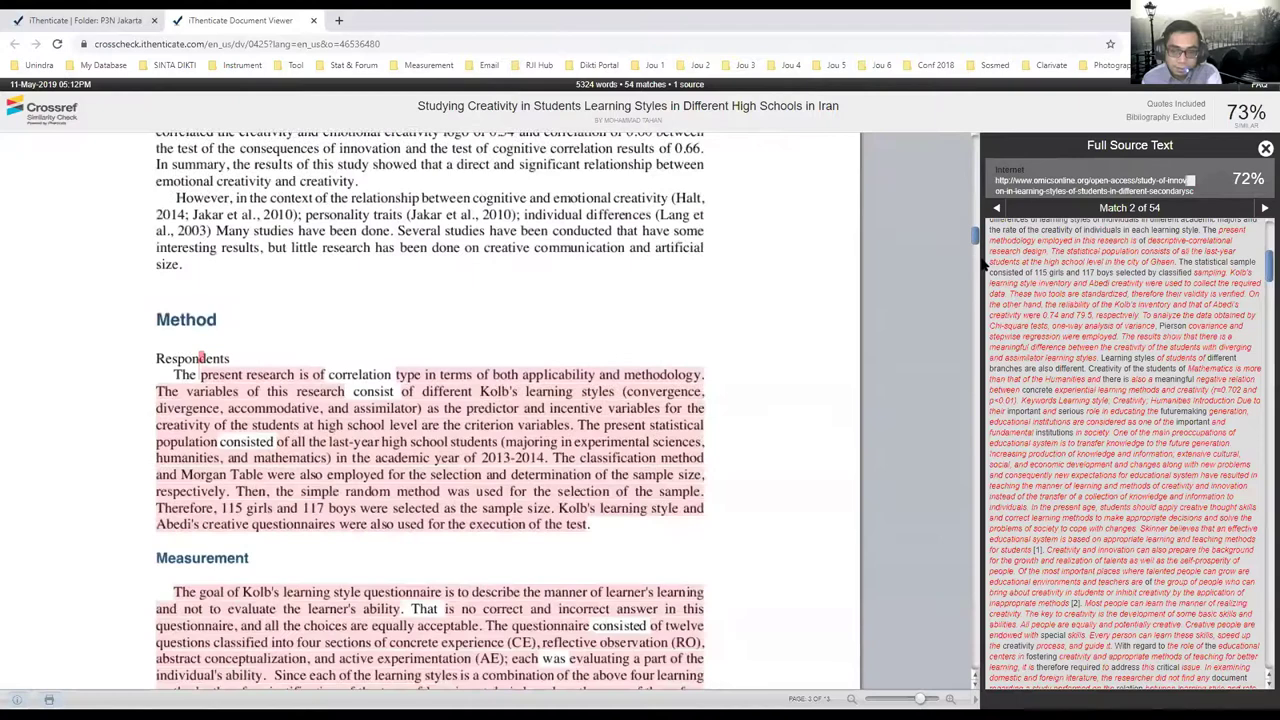
{"action": "scroll", "coordinate": [987, 285], "scroll_direction": "down", "scroll_amount": 10}
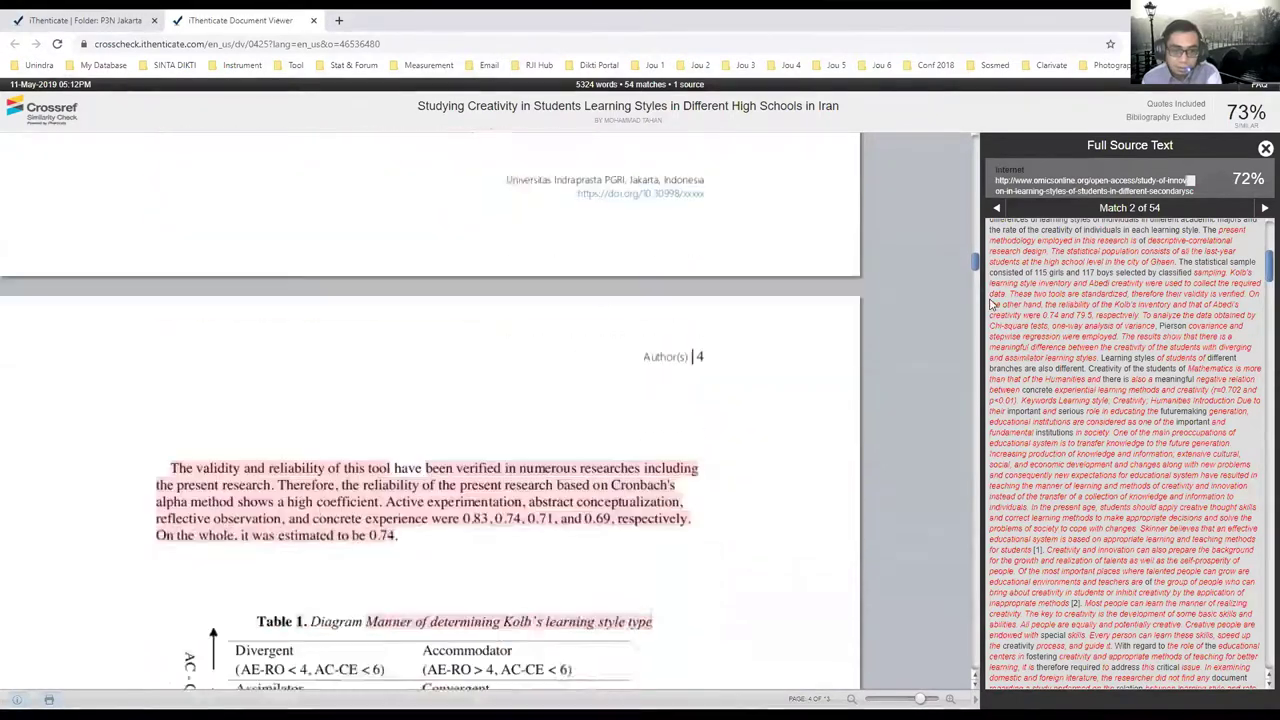
{"action": "scroll", "coordinate": [1001, 333], "scroll_direction": "down", "scroll_amount": 10}
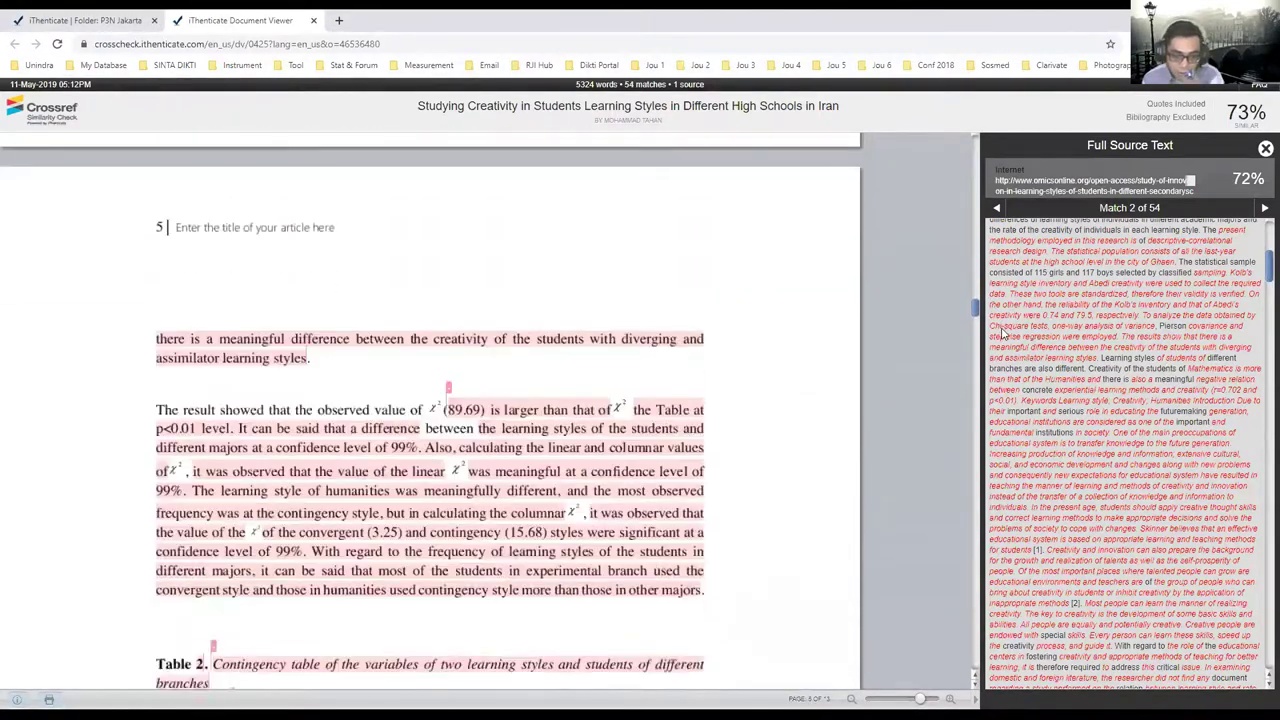
{"action": "scroll", "coordinate": [1012, 355], "scroll_direction": "down", "scroll_amount": 8}
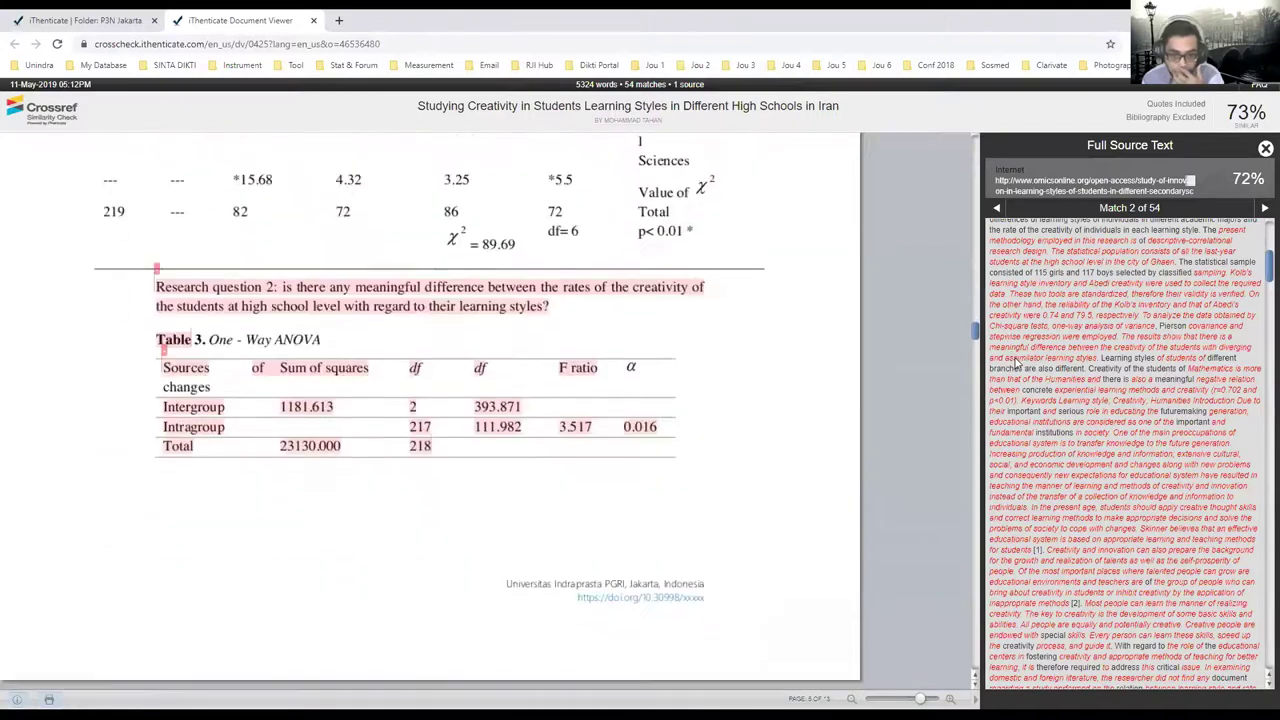
{"action": "scroll", "coordinate": [1020, 370], "scroll_direction": "down", "scroll_amount": 10}
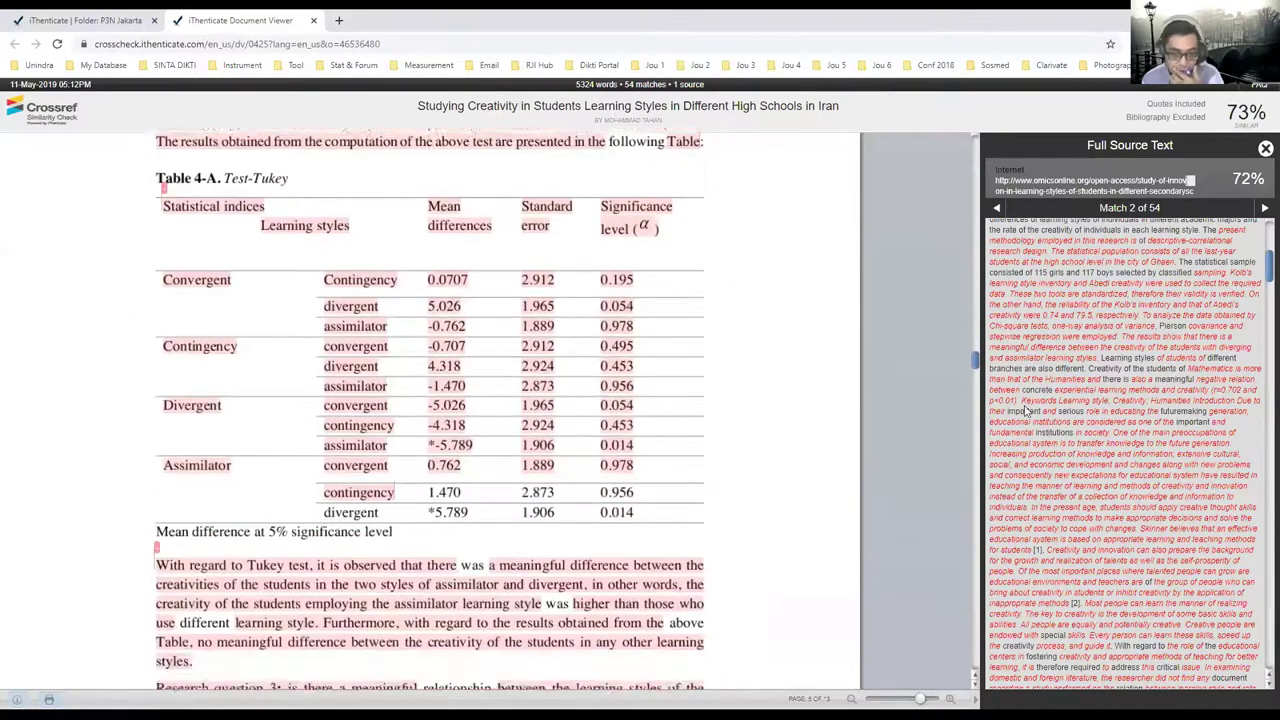
{"action": "scroll", "coordinate": [985, 458], "scroll_direction": "down", "scroll_amount": 10}
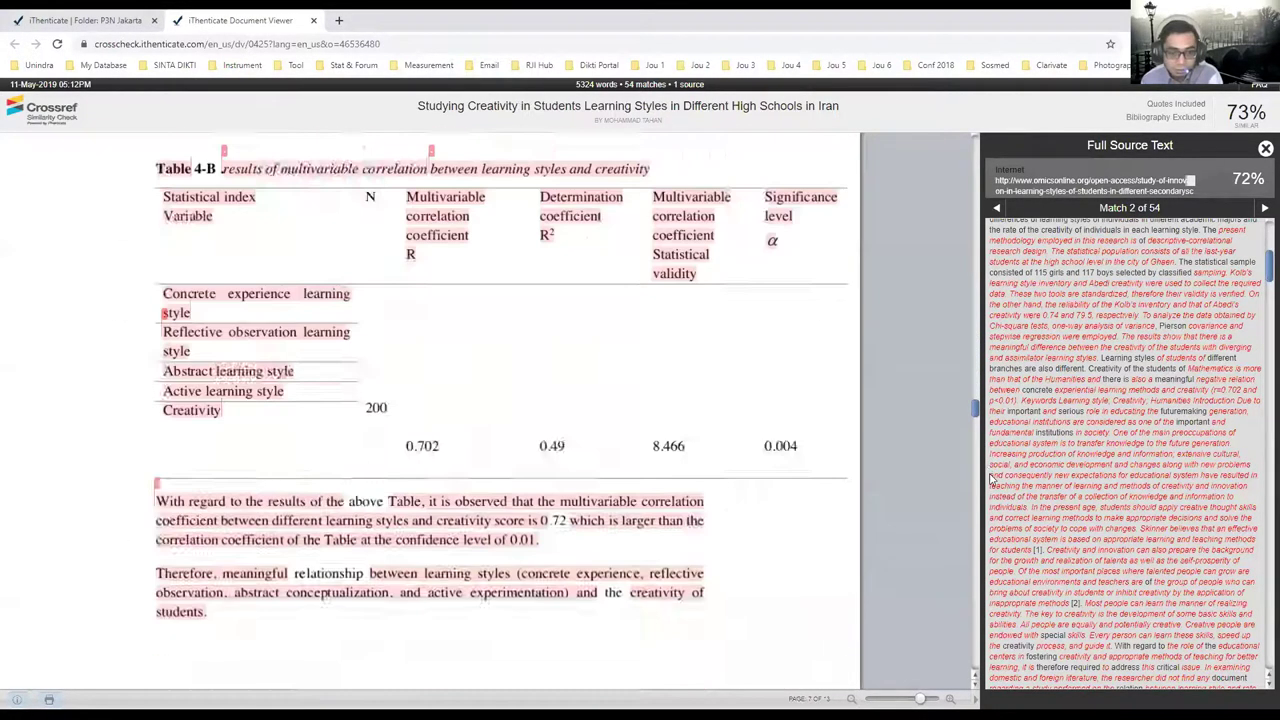
{"action": "scroll", "coordinate": [948, 160], "scroll_direction": "down", "scroll_amount": 15}
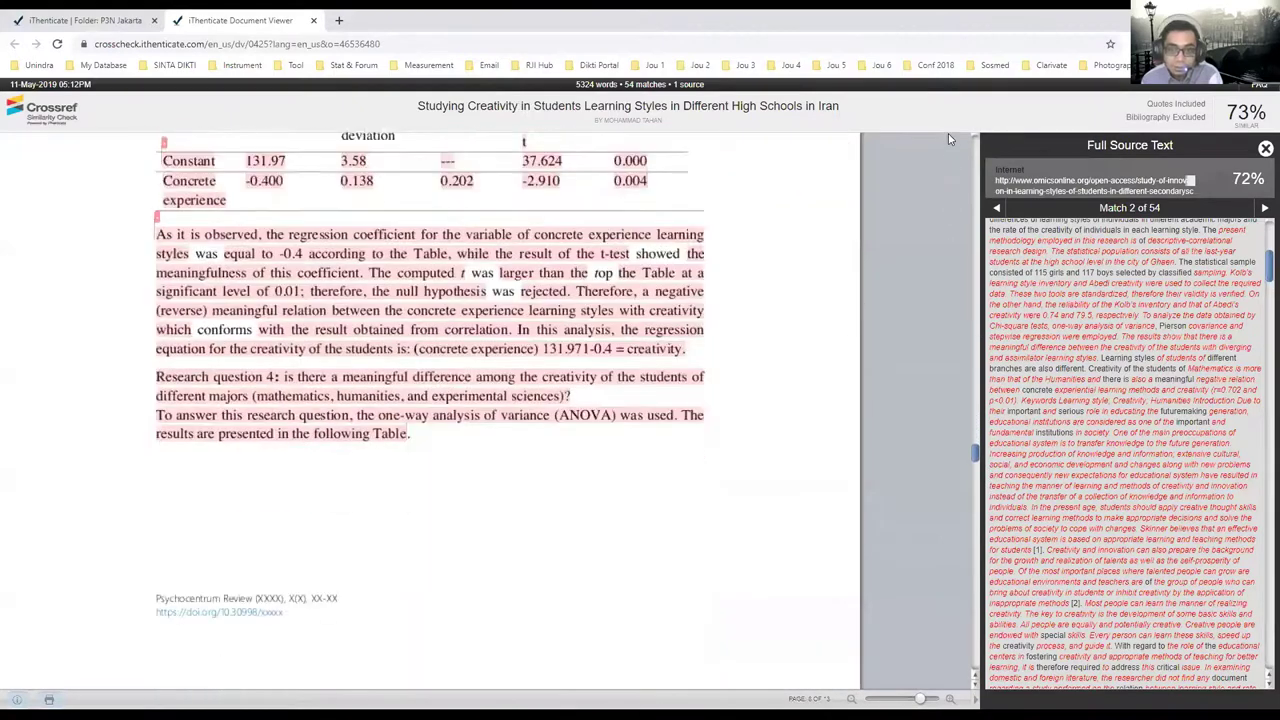
{"action": "key", "text": "Home"}
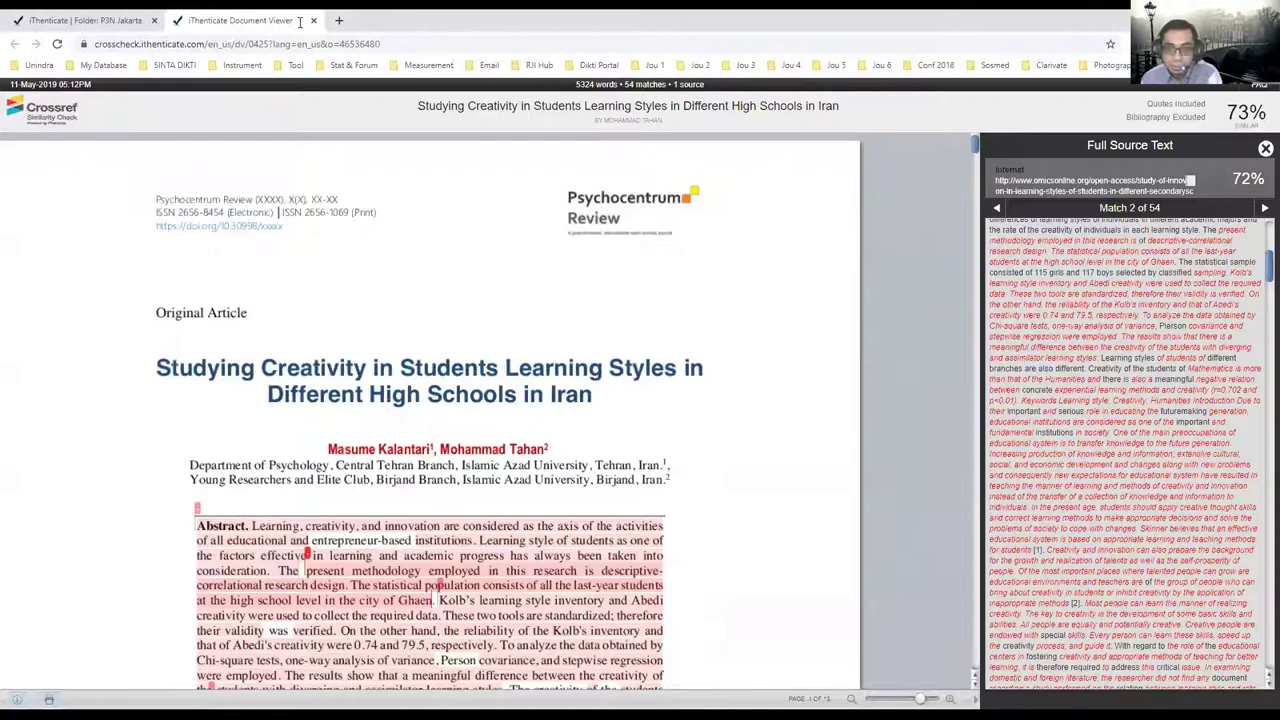
Return to the P3N Jakarta folder, reopen the "HARMONISIASI SUBSTANSI DAN FORMAT" report, and close both open report viewers.
{"action": "left_click", "coordinate": [117, 19]}
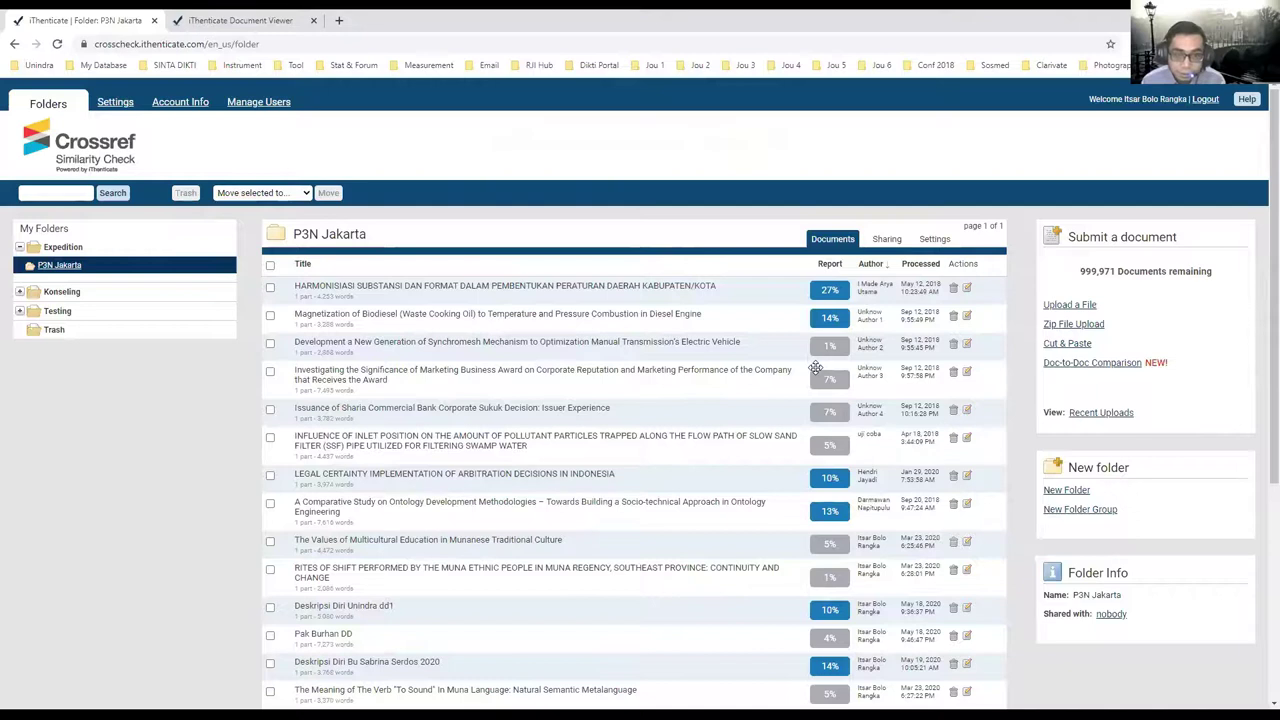
{"action": "left_click", "coordinate": [826, 292]}
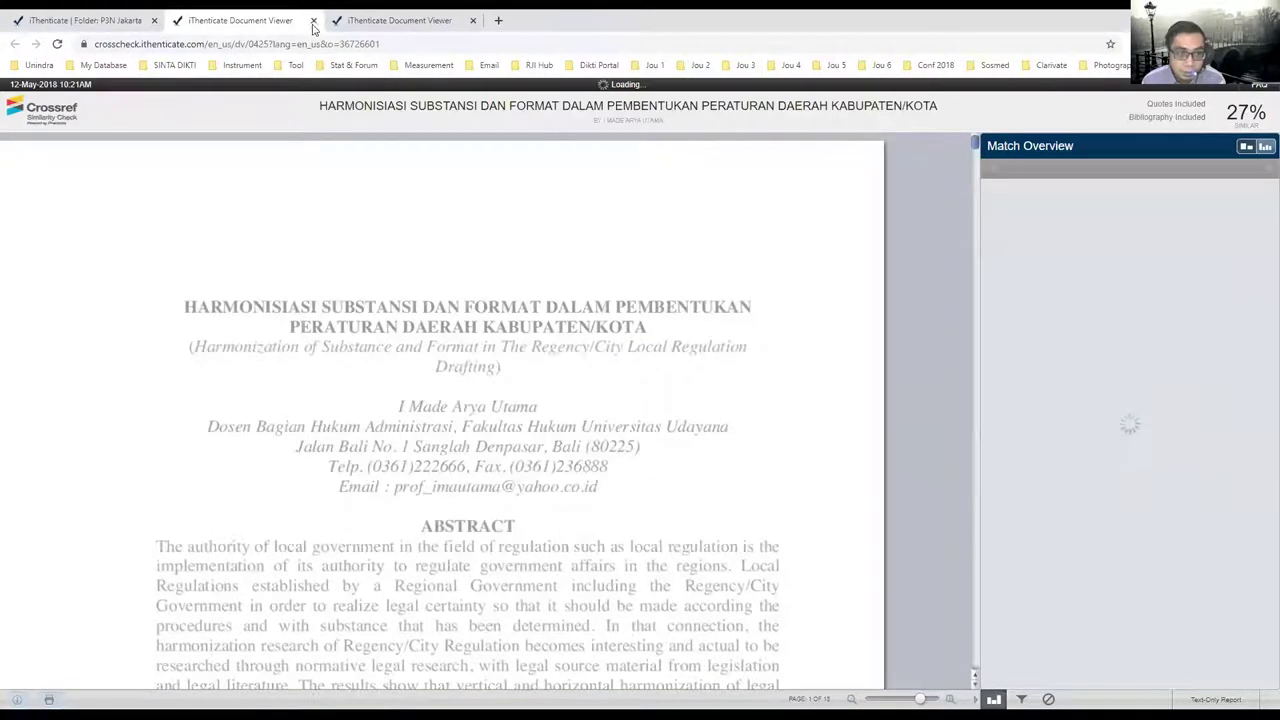
{"action": "left_click", "coordinate": [313, 20]}
{"action": "left_click", "coordinate": [313, 20]}
Open the similarity report for "LEGAL CERTAINTY IMPLEMENTATION OF ARBITRATION DECISIONS IN INDONESIA" from the P3N Jakarta folder.
{"action": "scroll", "coordinate": [785, 405], "scroll_direction": "down", "scroll_amount": 2}
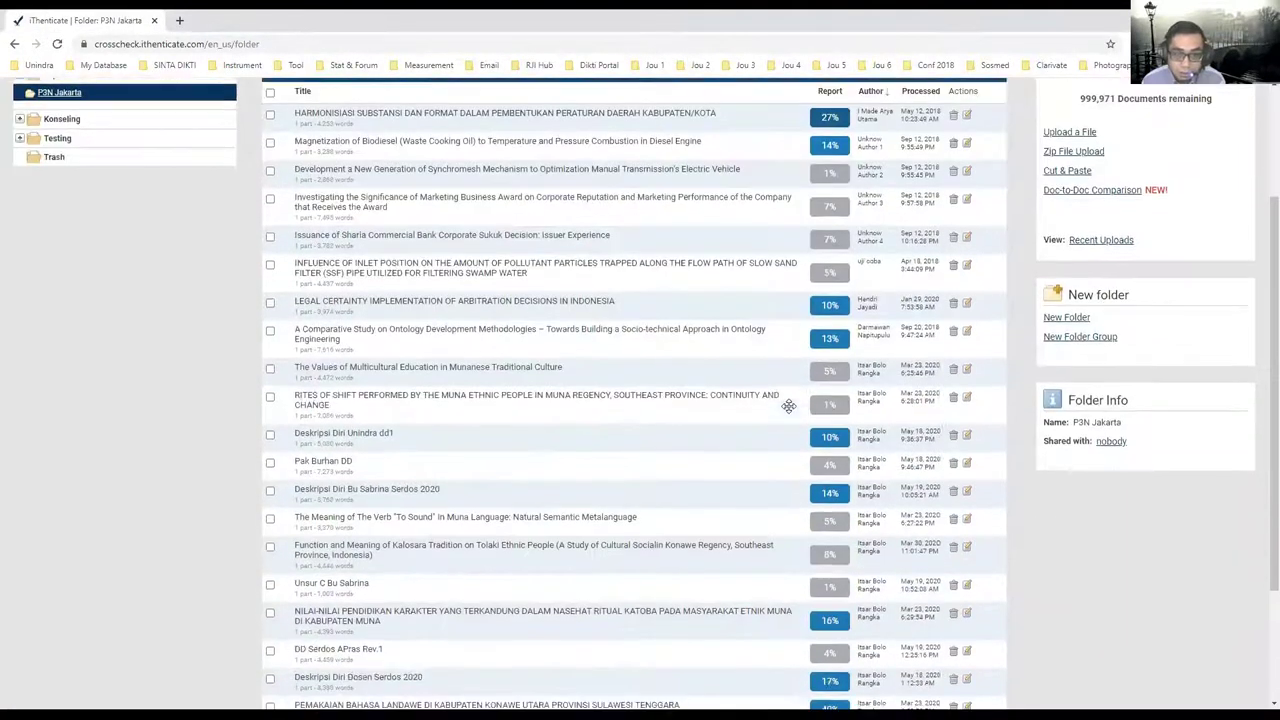
{"action": "scroll", "coordinate": [800, 400], "scroll_direction": "up", "scroll_amount": 1}
{"action": "left_click", "coordinate": [830, 390]}
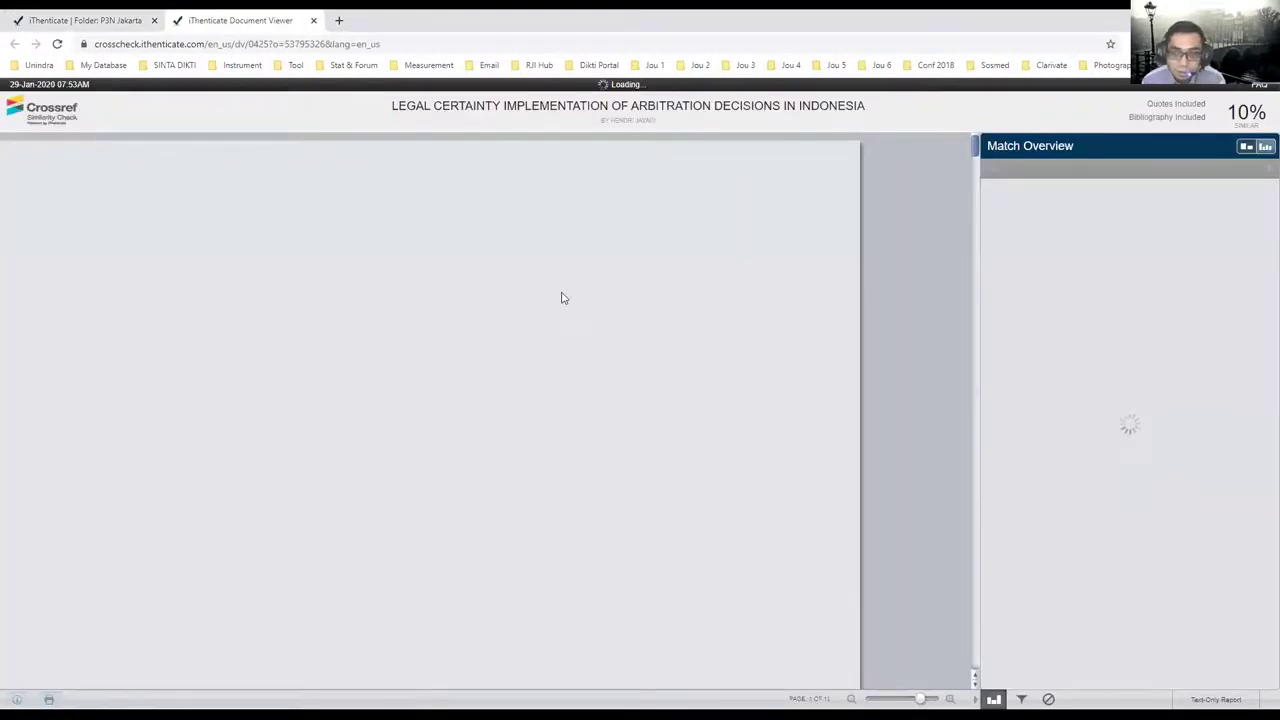
Show the source excerpt of match 3 for the abstract passage naming the ICC, ICSID and UNCITRAL.
{"action": "scroll", "coordinate": [518, 296], "scroll_direction": "down", "scroll_amount": 5}
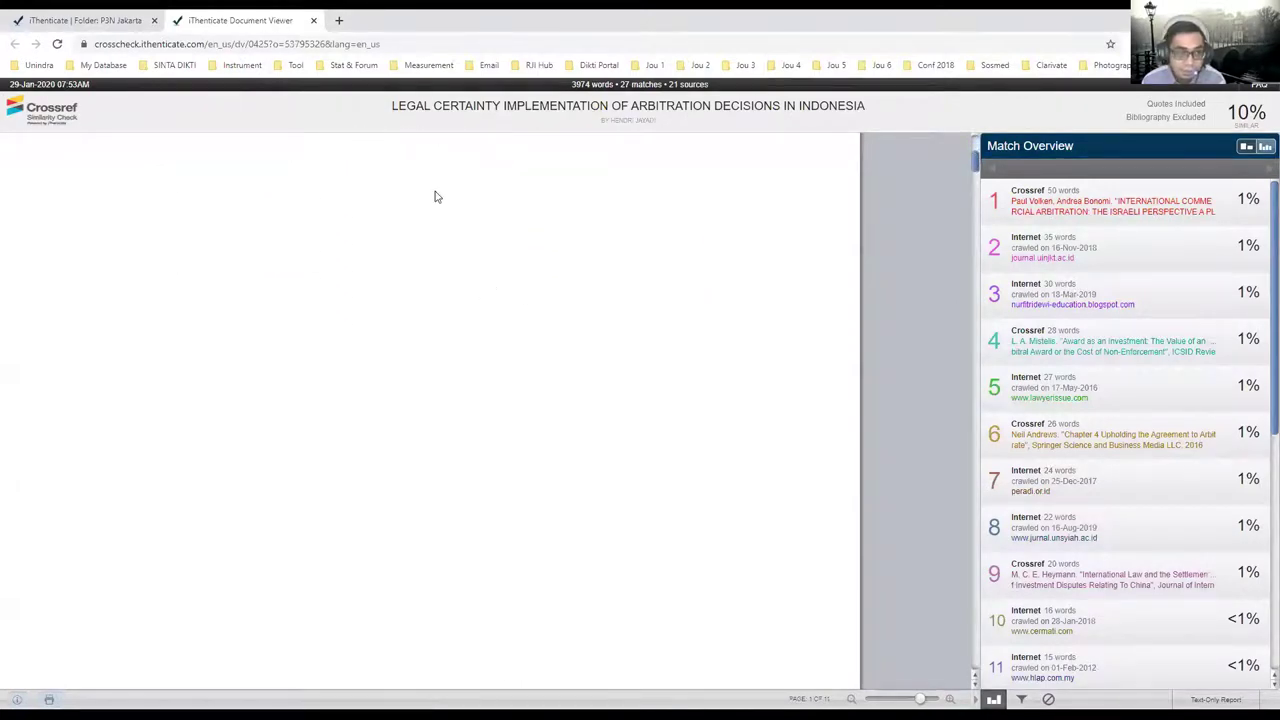
{"action": "scroll", "coordinate": [455, 255], "scroll_direction": "down", "scroll_amount": 8}
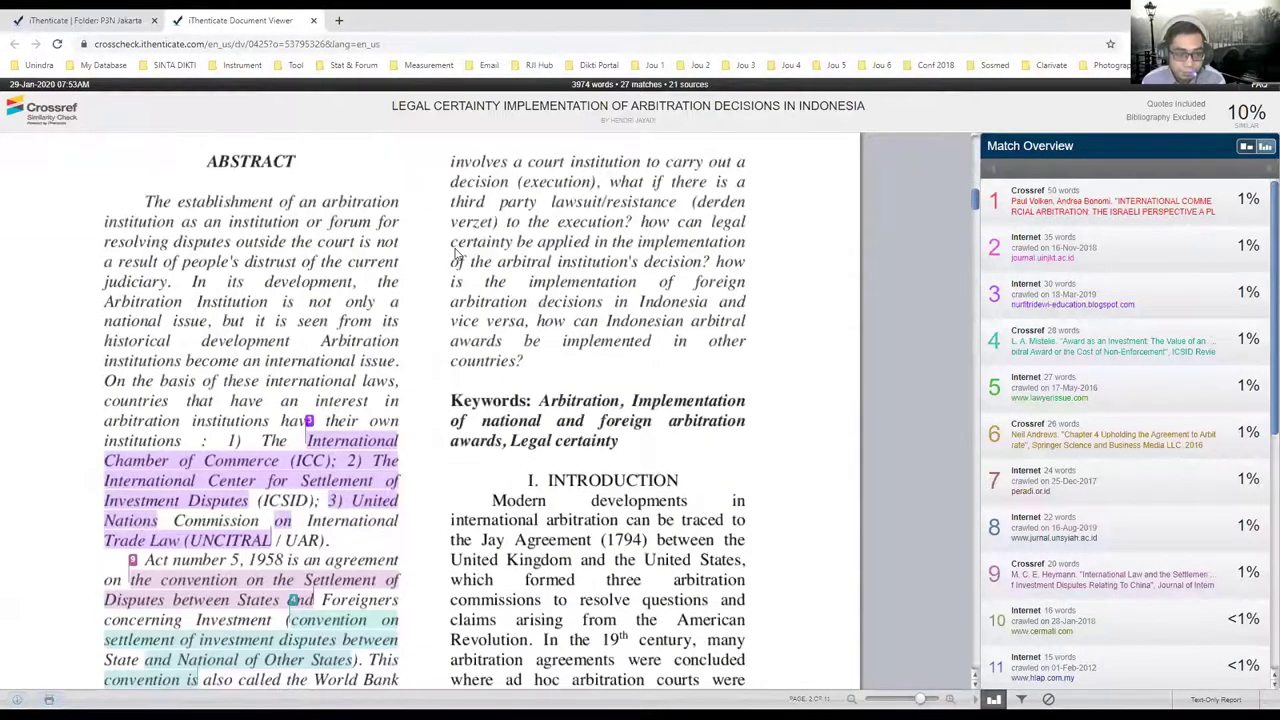
{"action": "scroll", "coordinate": [335, 395], "scroll_direction": "down", "scroll_amount": 3}
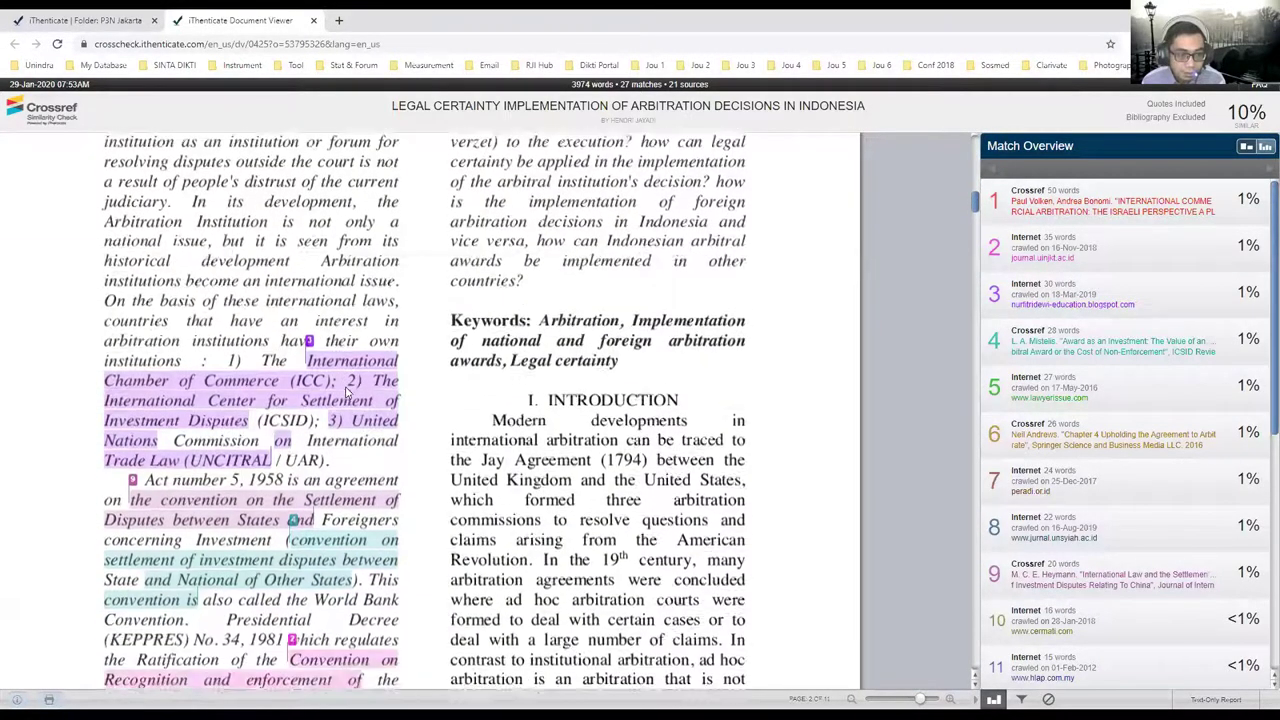
{"action": "left_click", "coordinate": [347, 392]}
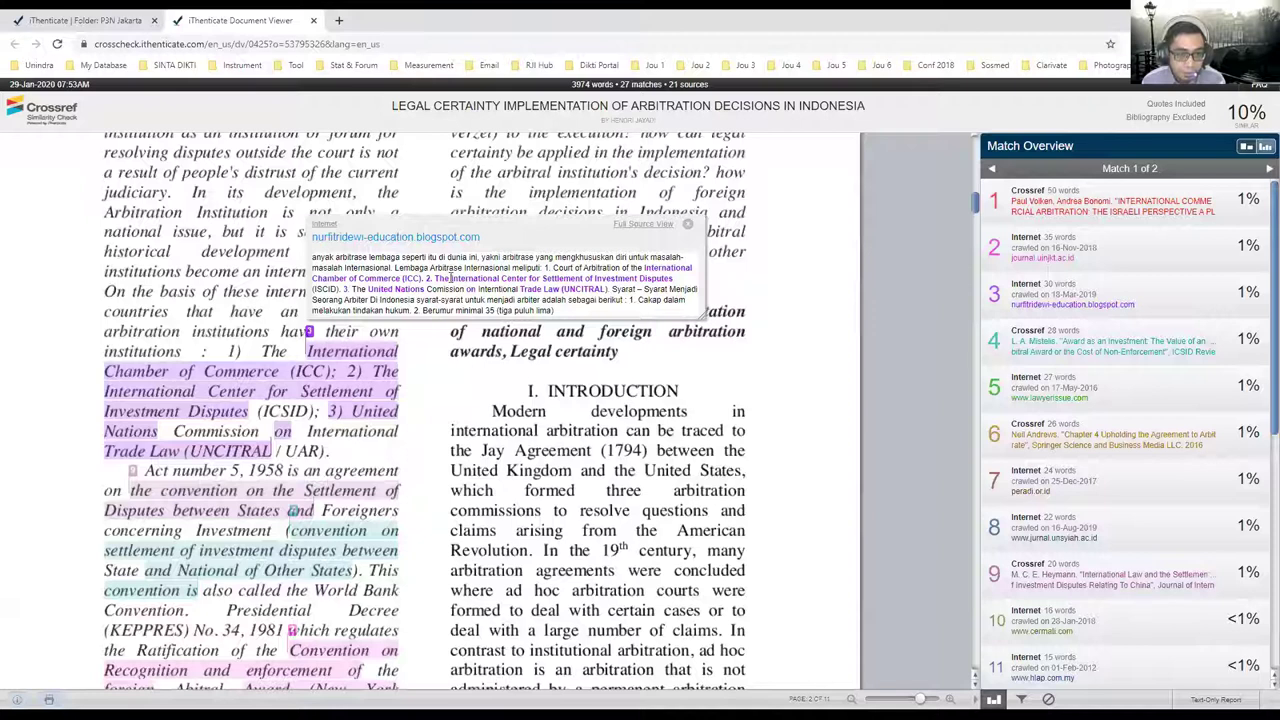
{"action": "scroll", "coordinate": [250, 397], "scroll_direction": "down", "scroll_amount": 5}
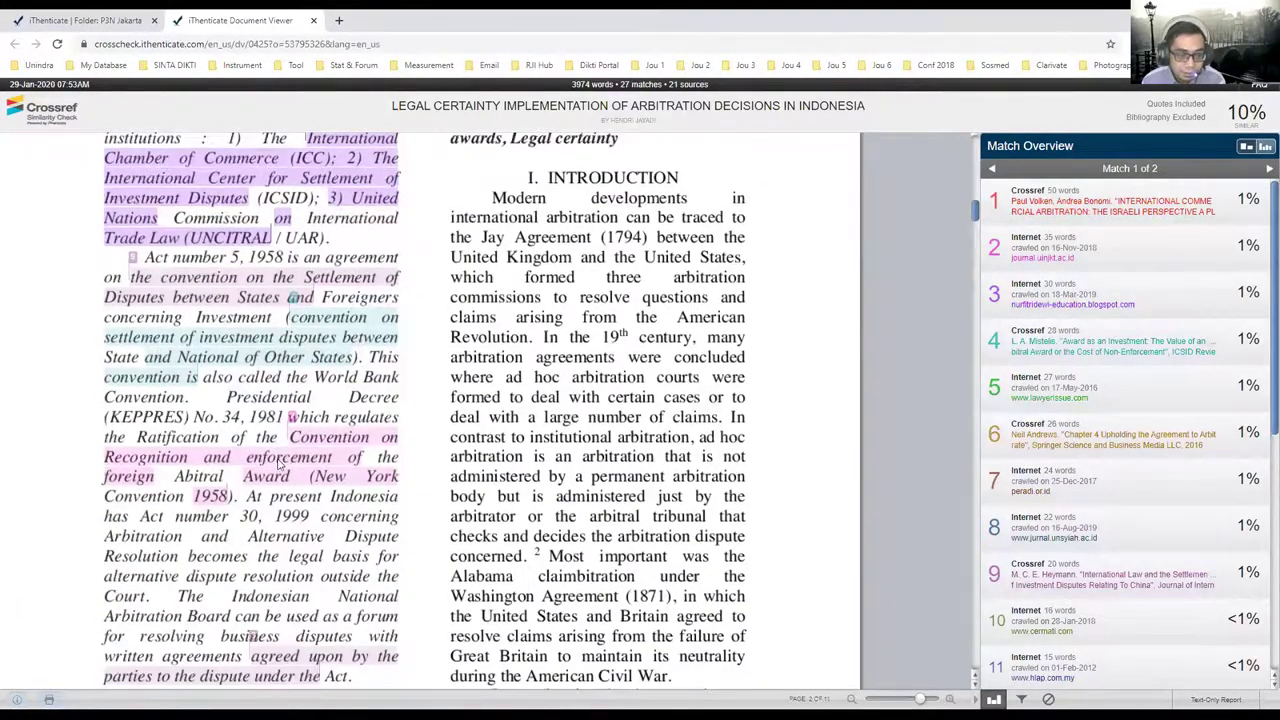
{"action": "scroll", "coordinate": [280, 462], "scroll_direction": "down", "scroll_amount": 10}
{"action": "scroll", "coordinate": [285, 455], "scroll_direction": "down", "scroll_amount": 9}
{"action": "scroll", "coordinate": [285, 455], "scroll_direction": "down", "scroll_amount": 12}
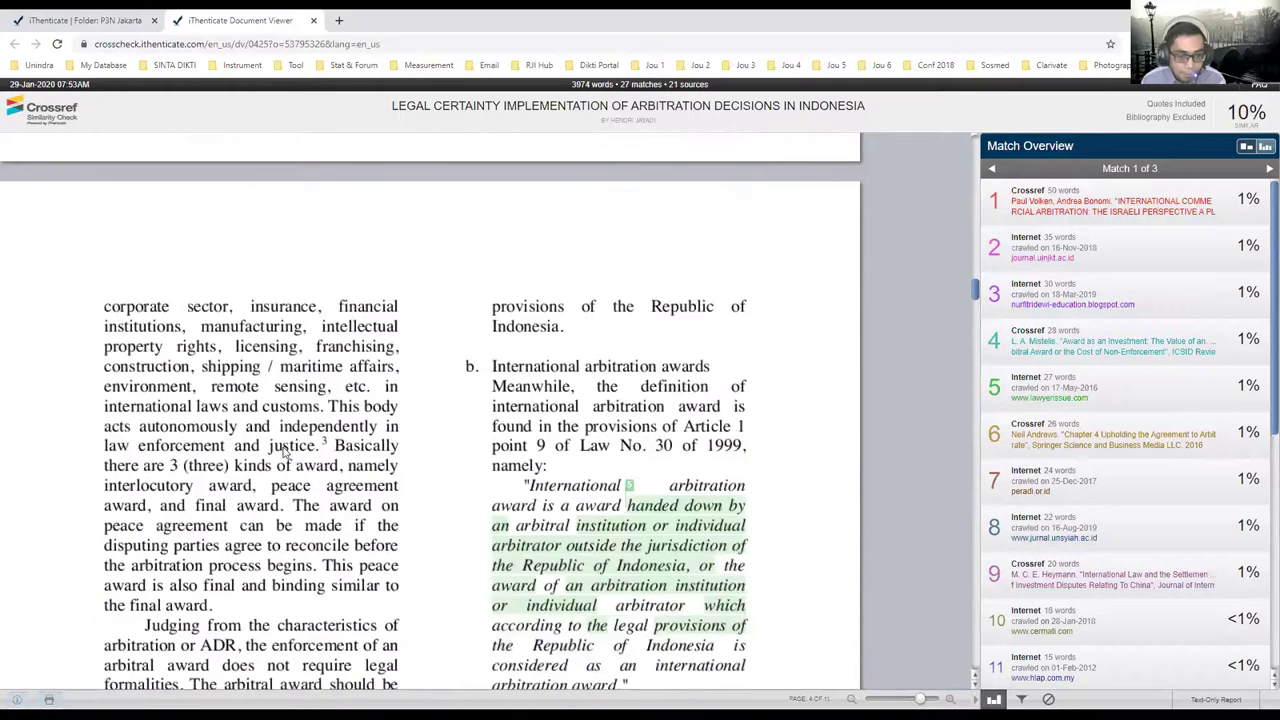
{"action": "scroll", "coordinate": [285, 451], "scroll_direction": "down", "scroll_amount": 2}
{"action": "left_click", "coordinate": [653, 421]}
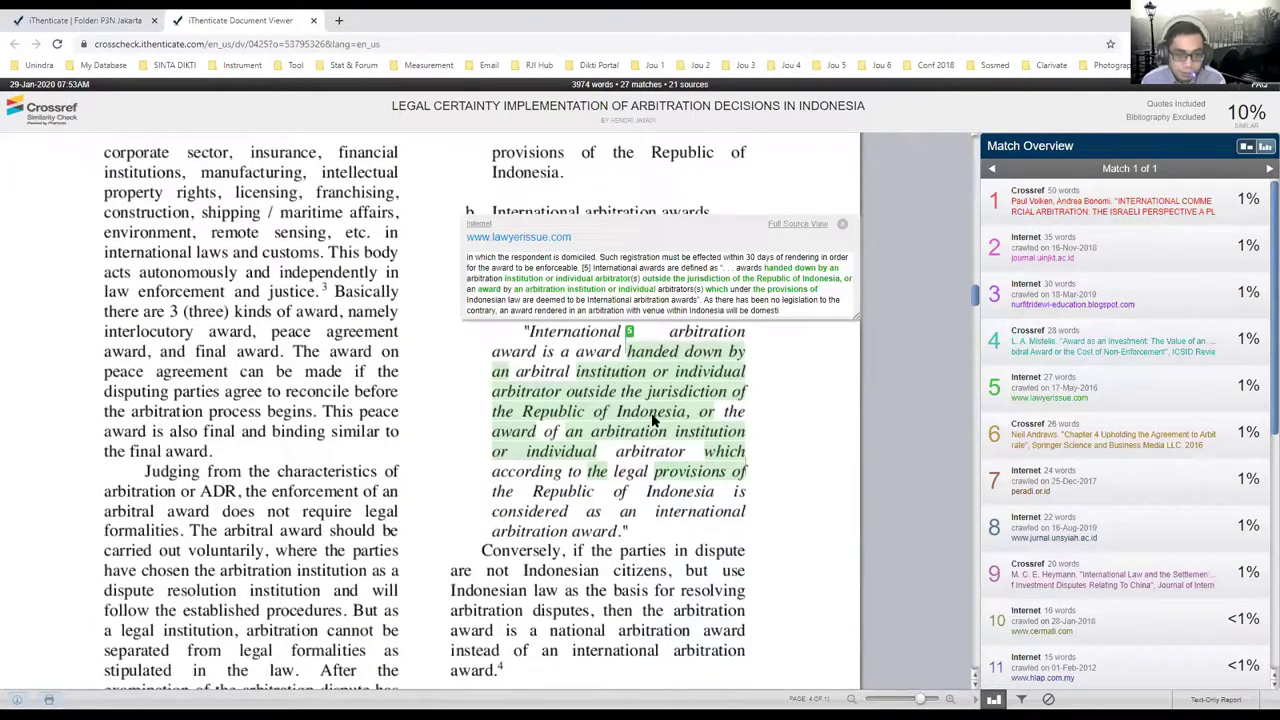
Show the source excerpt of match 15 (bangkuliah.com) for the footnote citing "Pilihan Penyelesaian Sengketa di Luar Pengadilan".
{"action": "scroll", "coordinate": [505, 397], "scroll_direction": "down", "scroll_amount": 9}
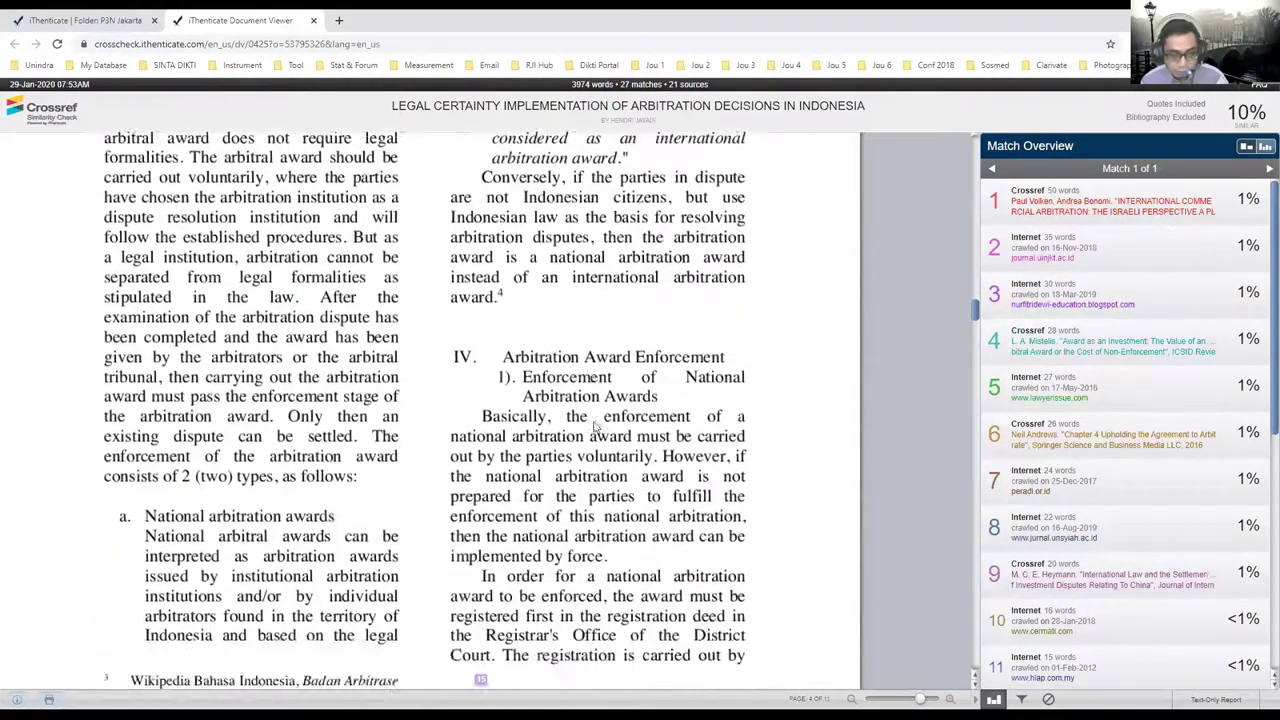
{"action": "scroll", "coordinate": [505, 397], "scroll_direction": "down", "scroll_amount": 1}
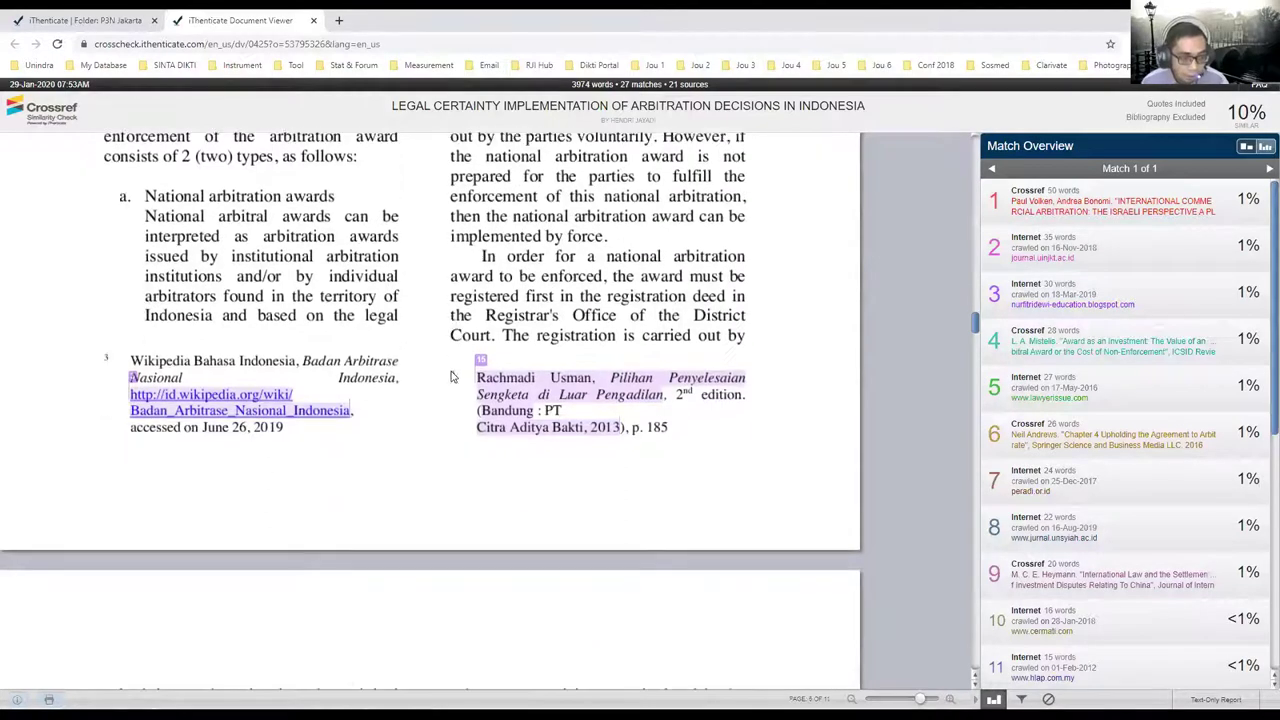
{"action": "left_click", "coordinate": [565, 387]}
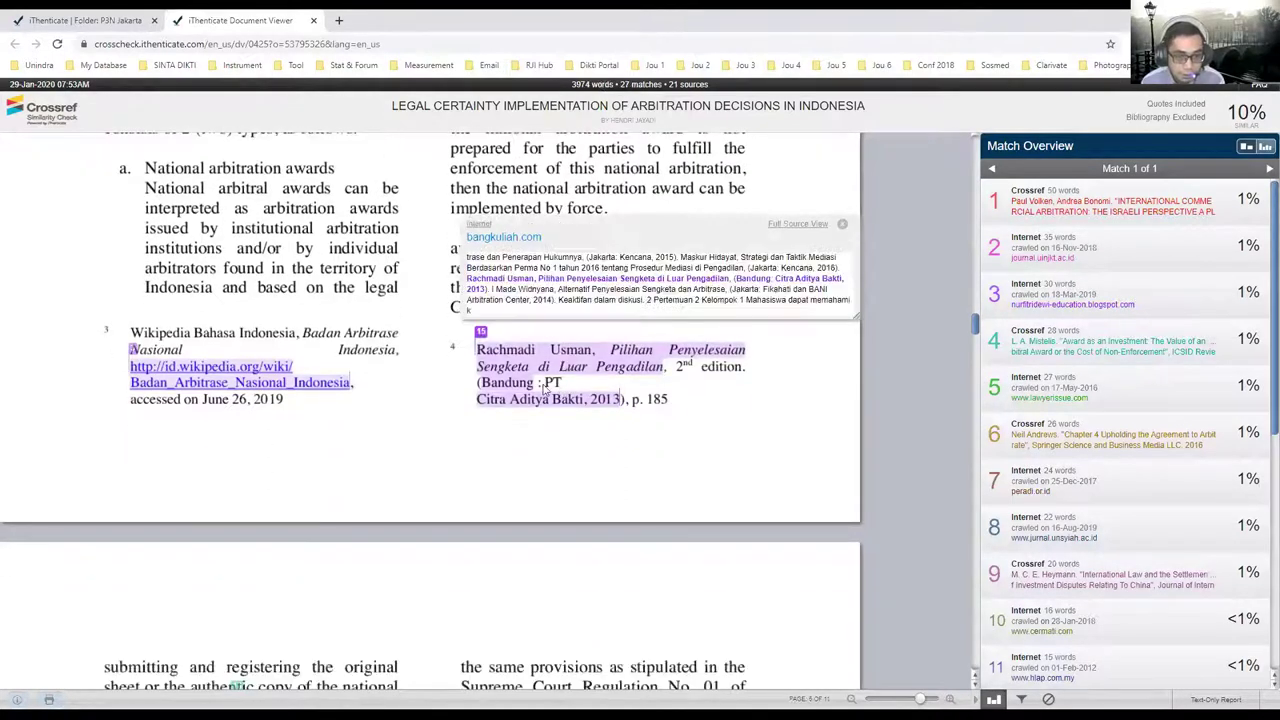
Show the source excerpt of the peradi.or.id match for the passage requiring a statement from the diplomatic representative of Indonesia.
{"action": "scroll", "coordinate": [517, 395], "scroll_direction": "down", "scroll_amount": 5}
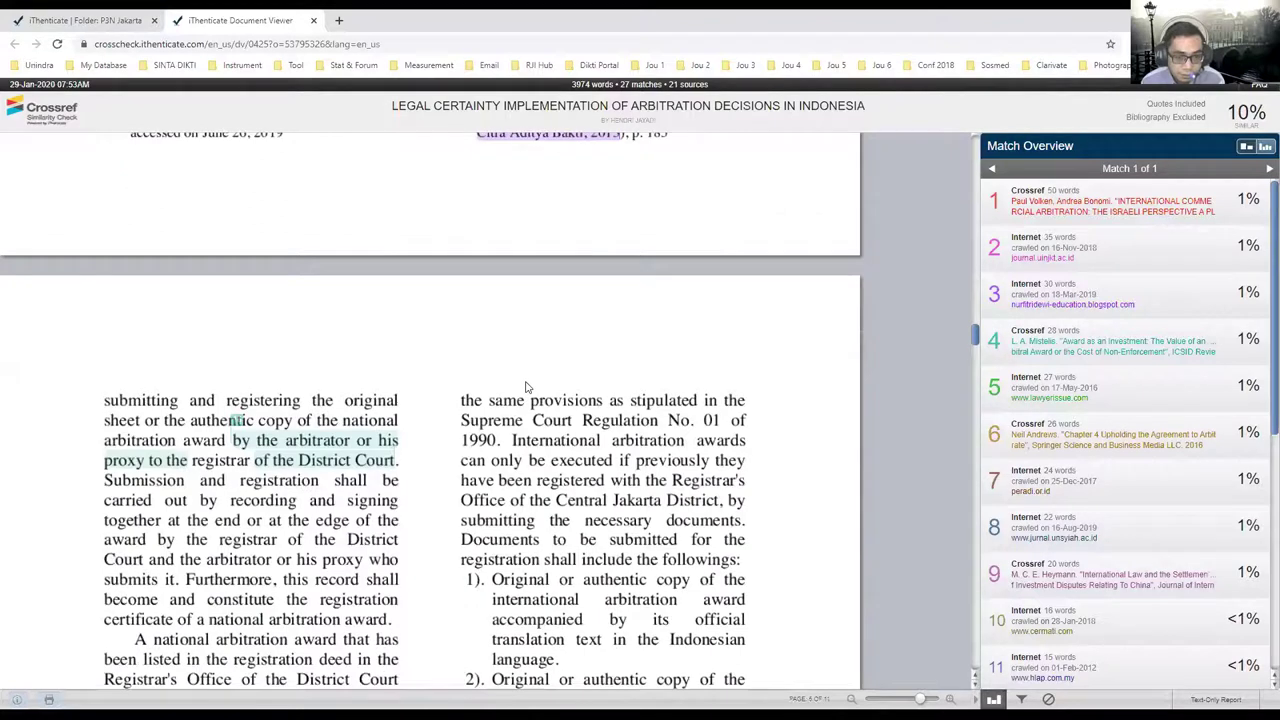
{"action": "scroll", "coordinate": [527, 387], "scroll_direction": "down", "scroll_amount": 8}
{"action": "left_click", "coordinate": [572, 463]}
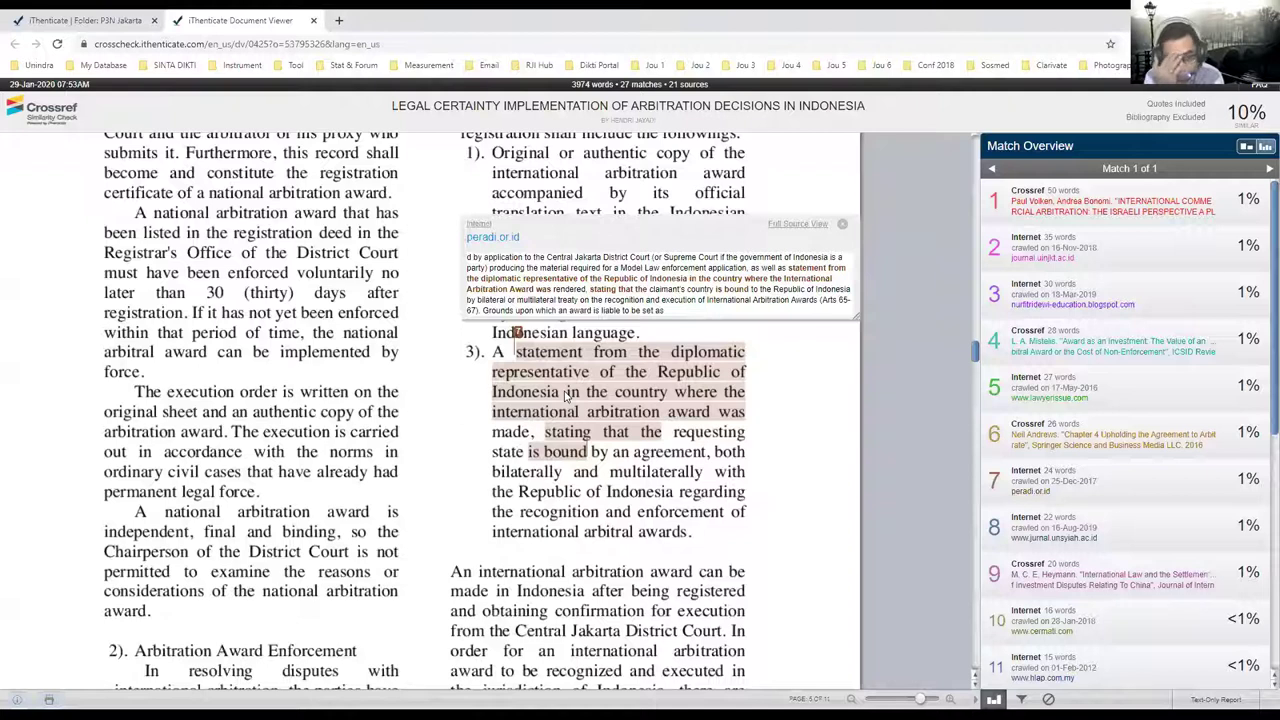
Show the source excerpt of the sidisanneh.blogspot.com match for the ICSID passage in the Churchill Mining case.
{"action": "scroll", "coordinate": [566, 397], "scroll_direction": "down", "scroll_amount": 7}
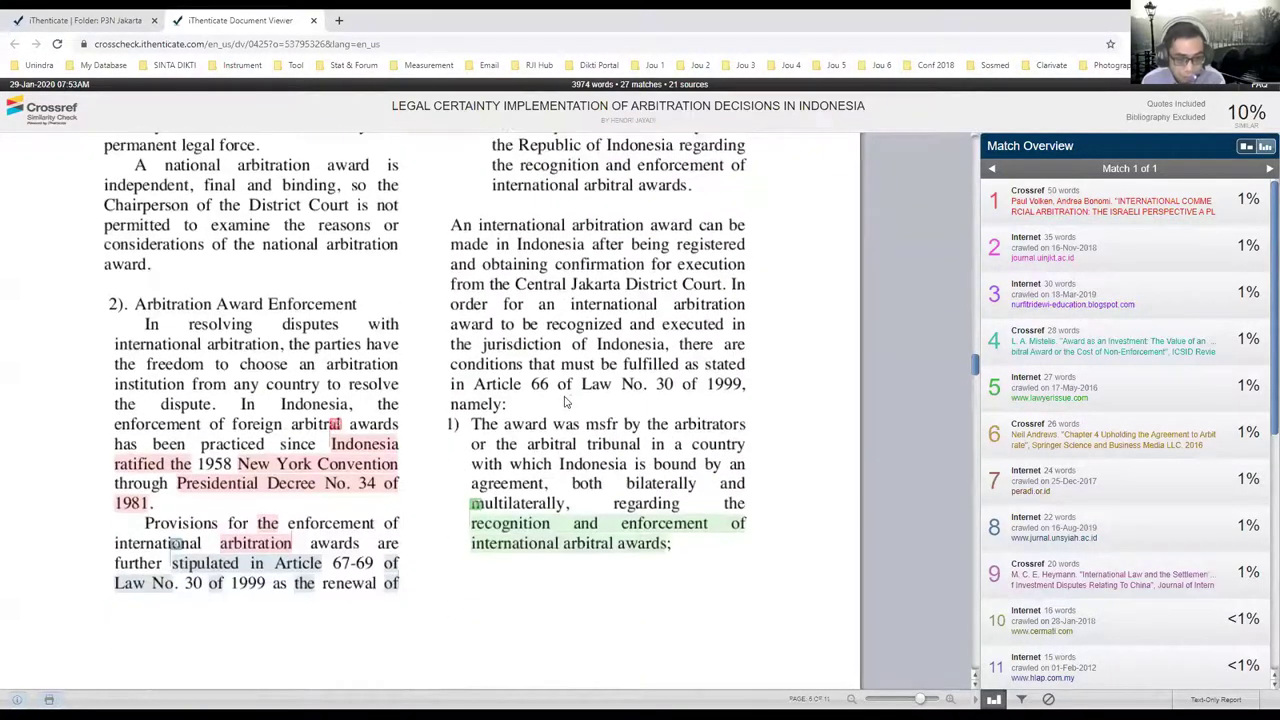
{"action": "scroll", "coordinate": [549, 387], "scroll_direction": "down", "scroll_amount": 14}
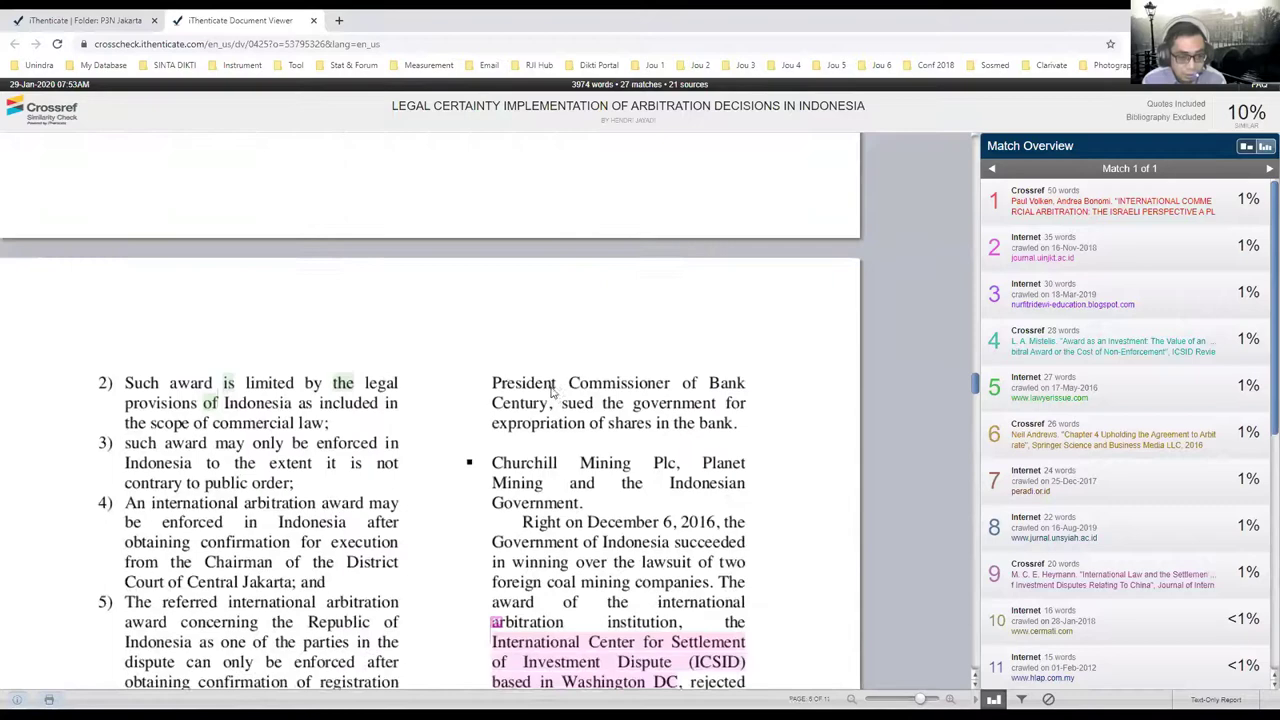
{"action": "scroll", "coordinate": [556, 395], "scroll_direction": "down", "scroll_amount": 3}
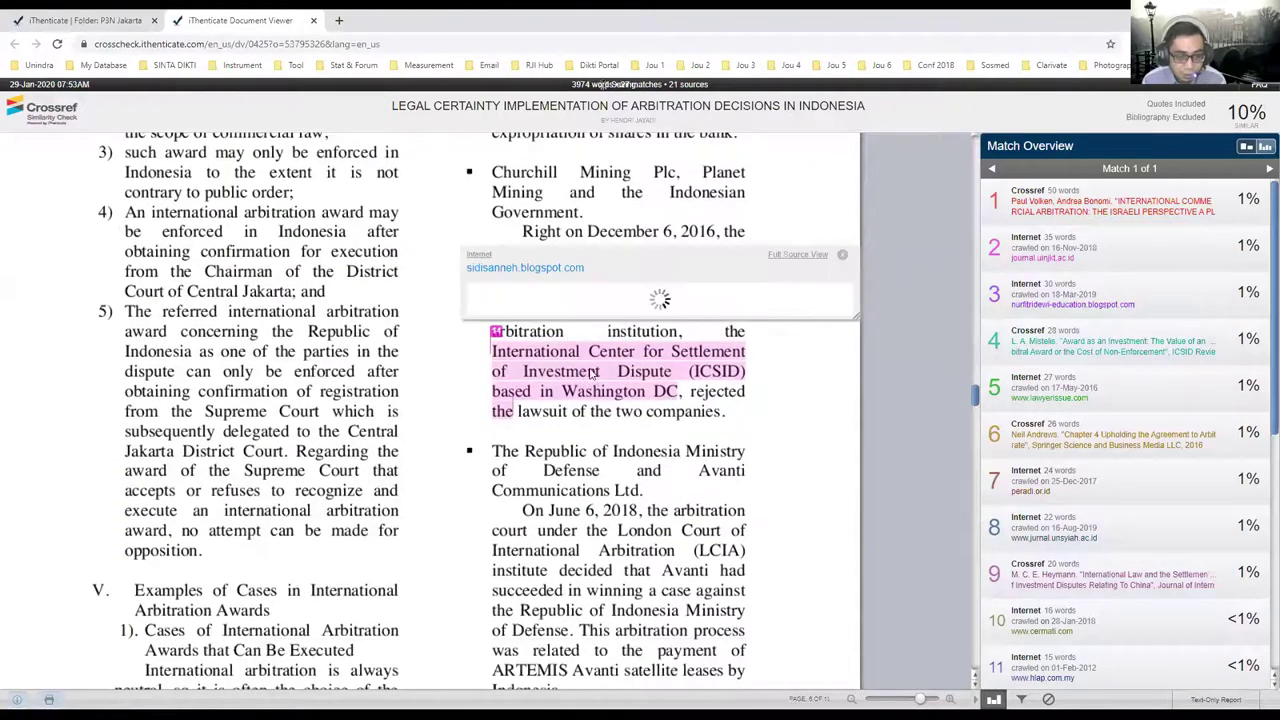
Show the source excerpt of match 1, "INTERNATIONAL COMMERCIAL ARBITRATION", for the passage explaining the New York Convention article, and read on to footnote 7.
{"action": "scroll", "coordinate": [595, 400], "scroll_direction": "down", "scroll_amount": 20}
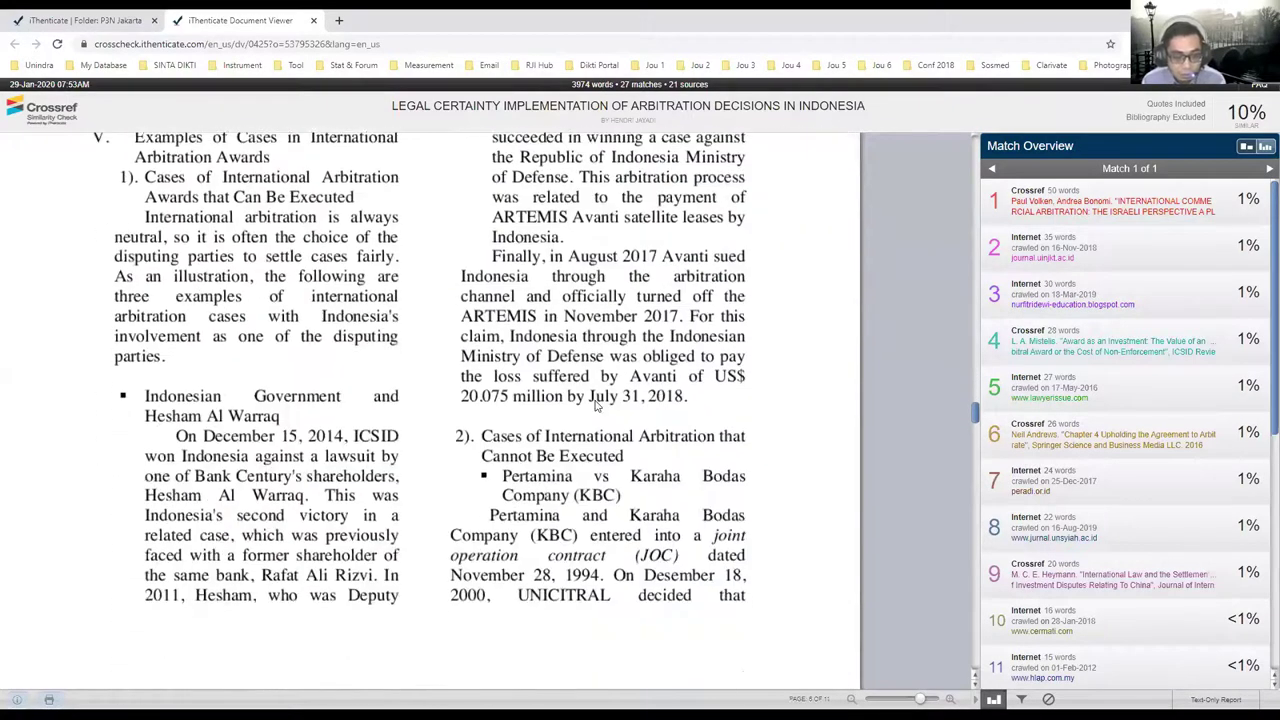
{"action": "scroll", "coordinate": [600, 400], "scroll_direction": "down", "scroll_amount": 3}
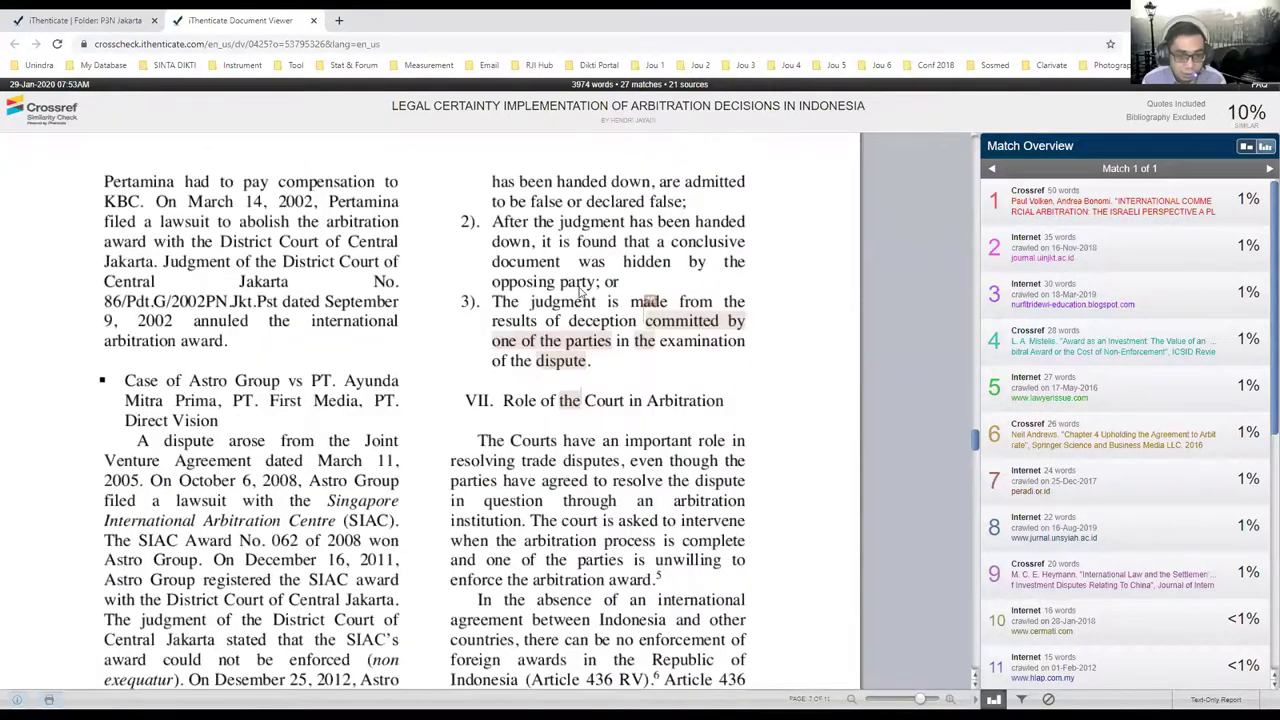
{"action": "scroll", "coordinate": [488, 381], "scroll_direction": "down", "scroll_amount": 20}
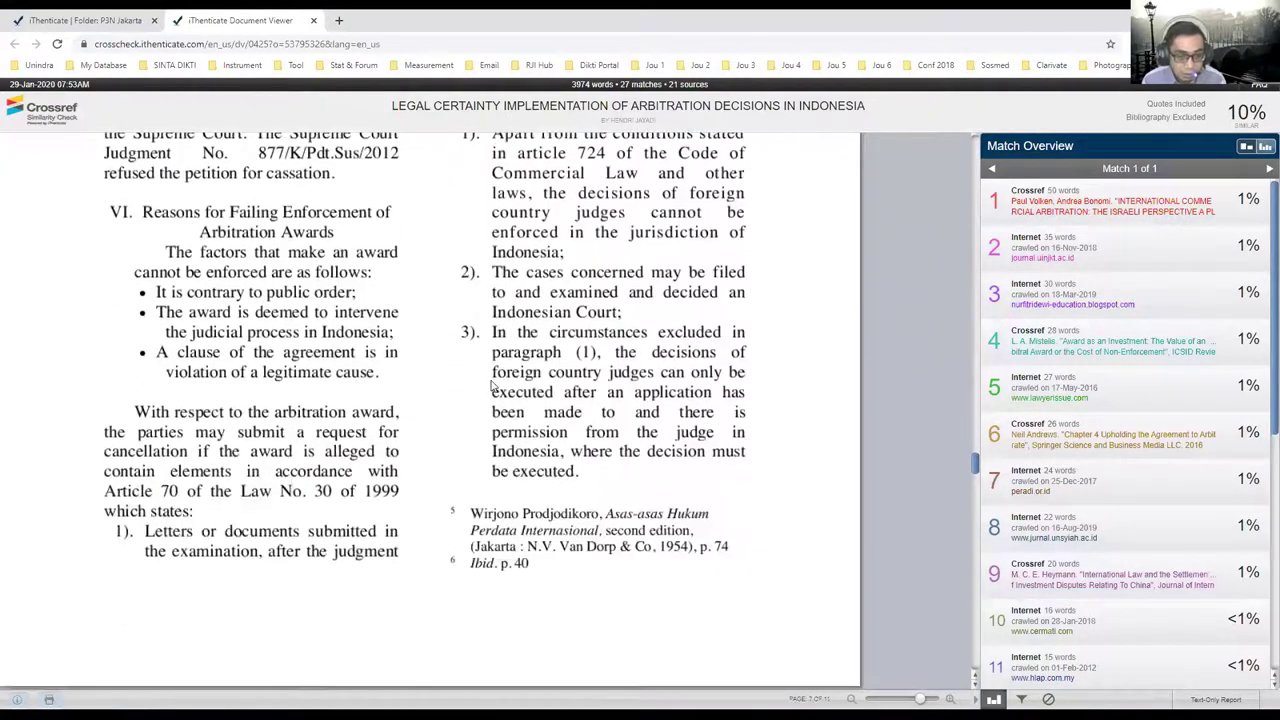
{"action": "scroll", "coordinate": [493, 390], "scroll_direction": "down", "scroll_amount": 9}
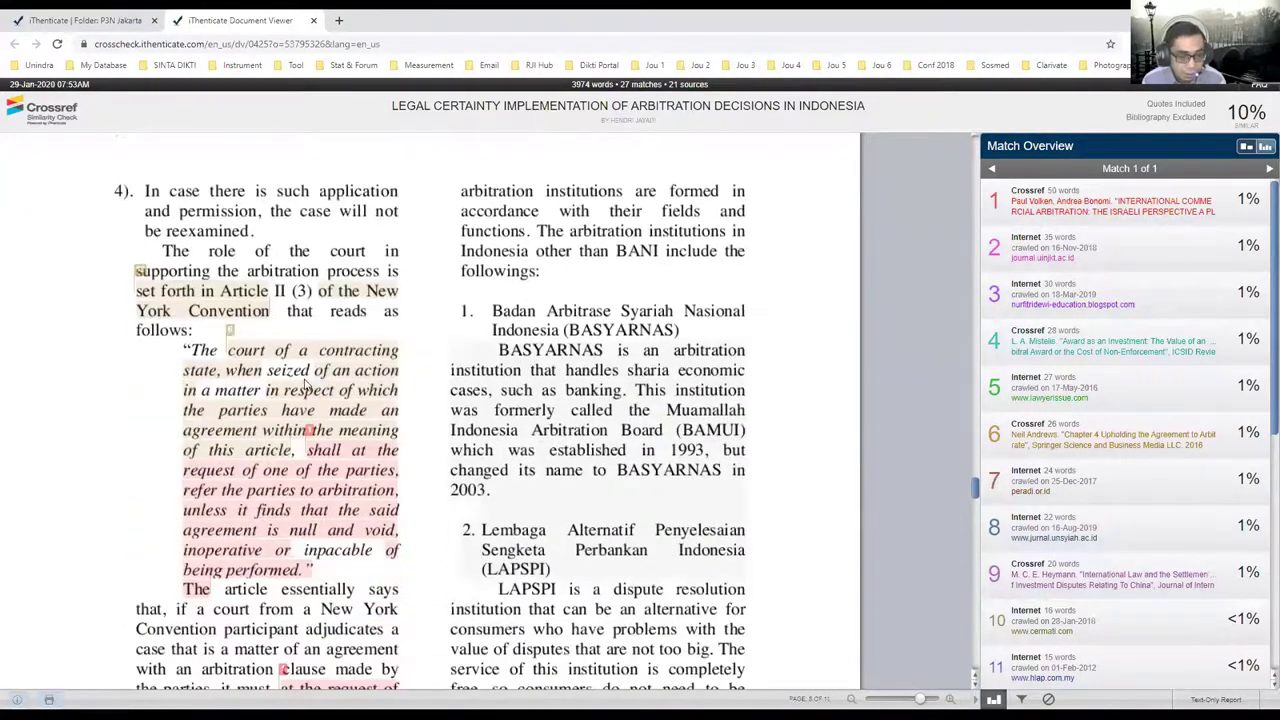
{"action": "left_click", "coordinate": [355, 470]}
{"action": "scroll", "coordinate": [338, 416], "scroll_direction": "down", "scroll_amount": 5}
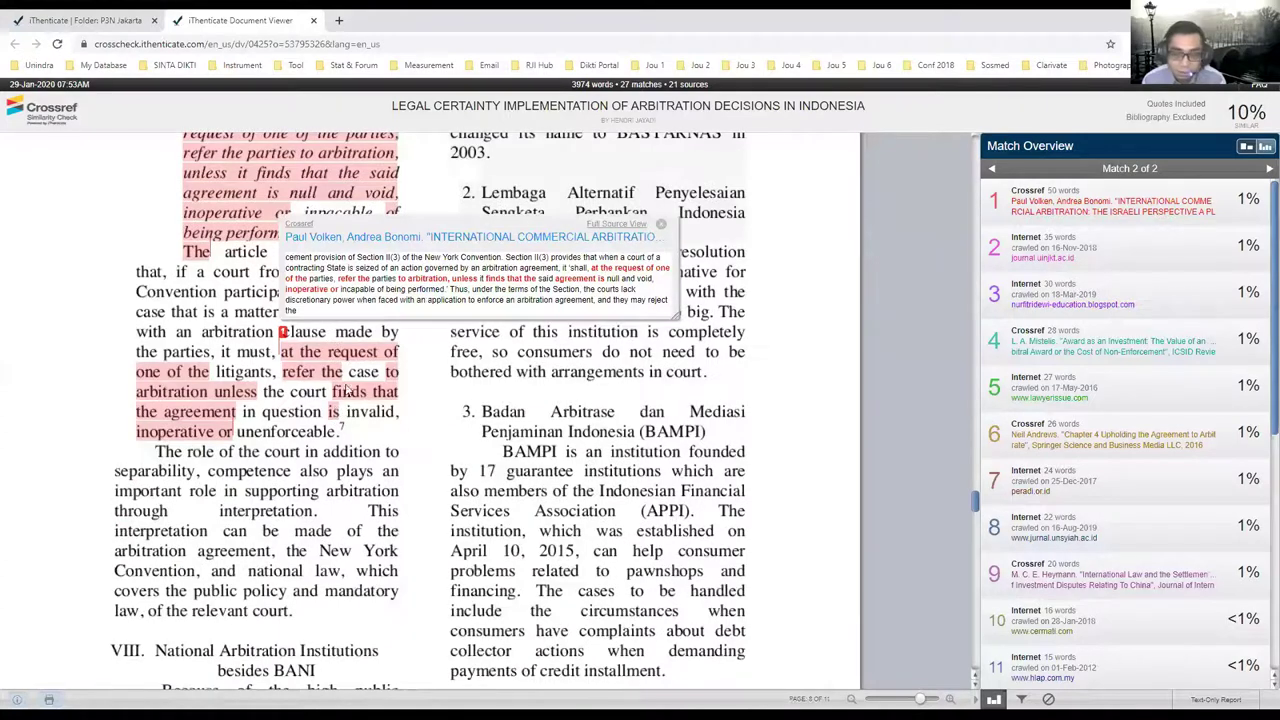
{"action": "scroll", "coordinate": [335, 379], "scroll_direction": "down", "scroll_amount": 10}
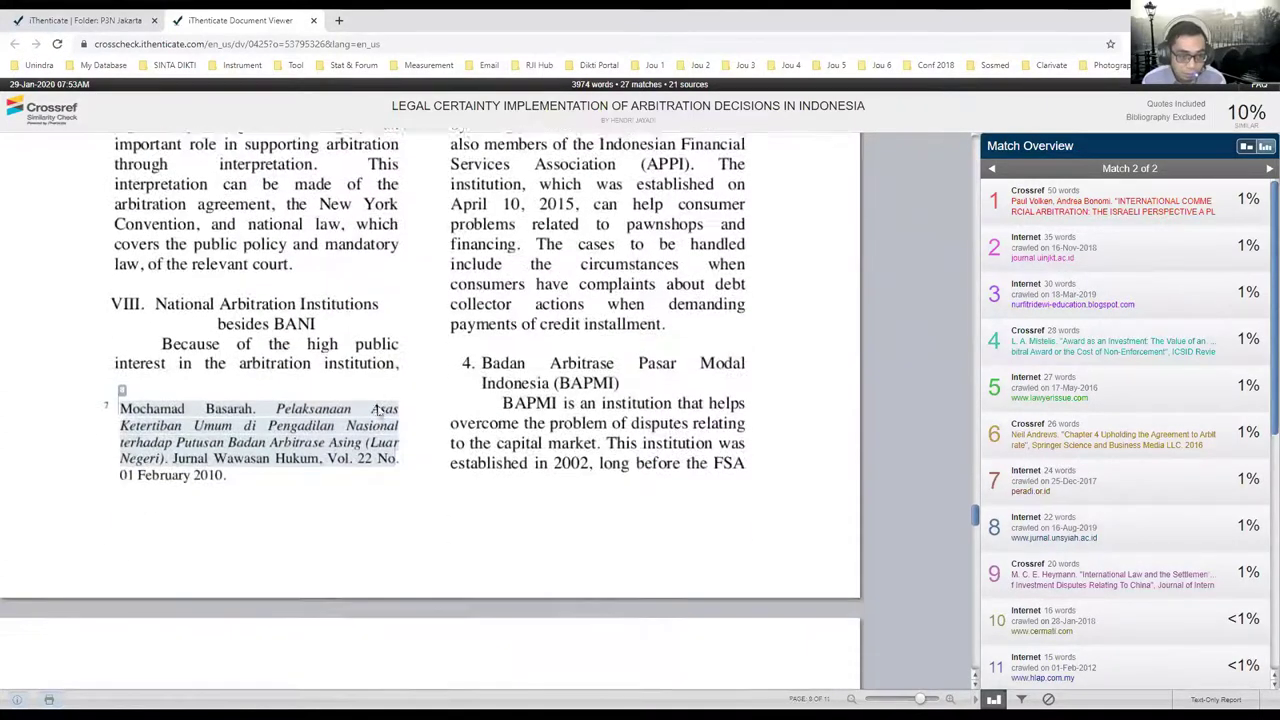
{"action": "key", "text": "ctrl+minus"}
{"action": "key", "text": "ctrl+minus"}
{"action": "key", "text": "ctrl+plus"}
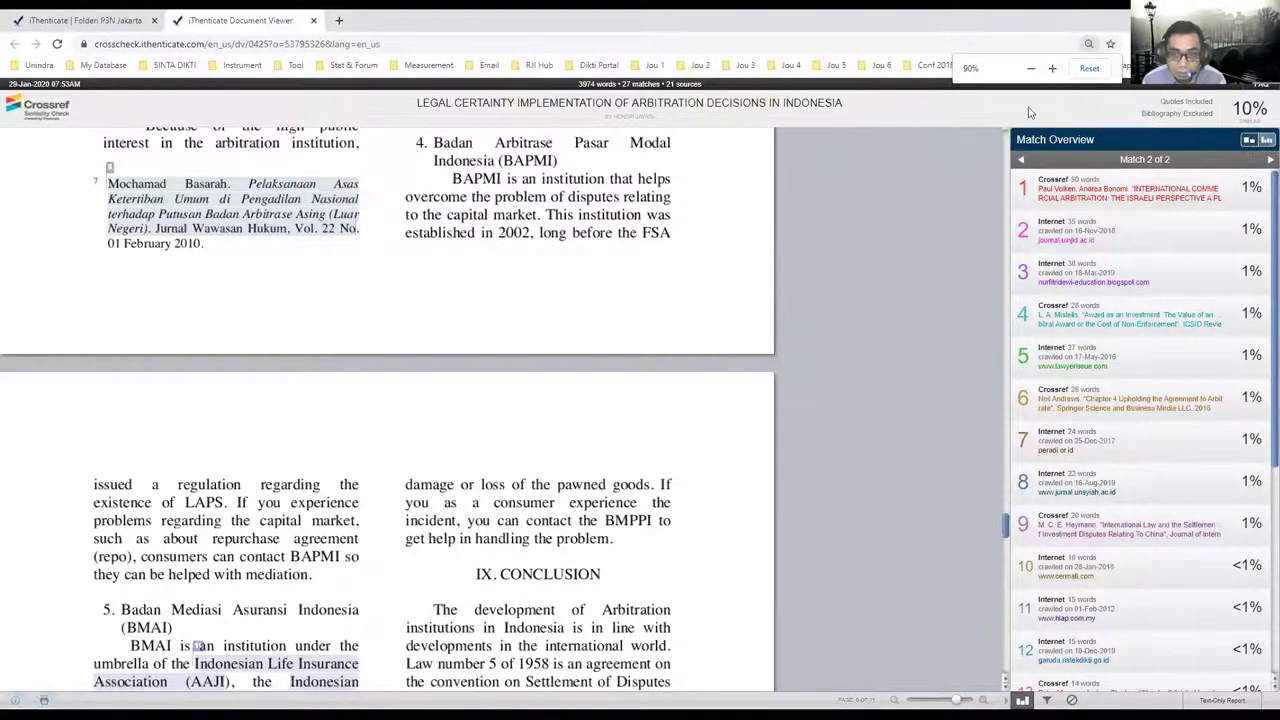
{"action": "left_click", "coordinate": [1086, 70]}
Go back to the arbitration article's title page and switch to the P3N Jakarta folder listing.
{"action": "scroll", "coordinate": [370, 254], "scroll_direction": "up", "scroll_amount": 5}
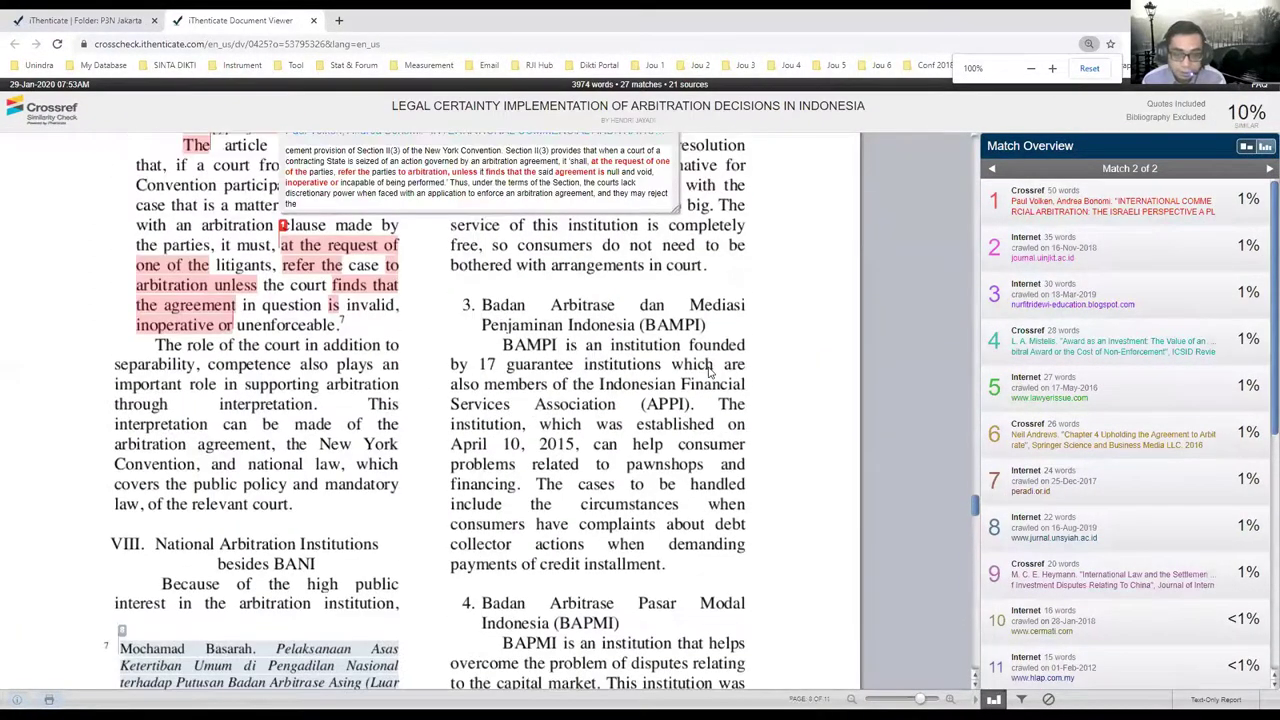
{"action": "scroll", "coordinate": [963, 283], "scroll_direction": "up", "scroll_amount": 20}
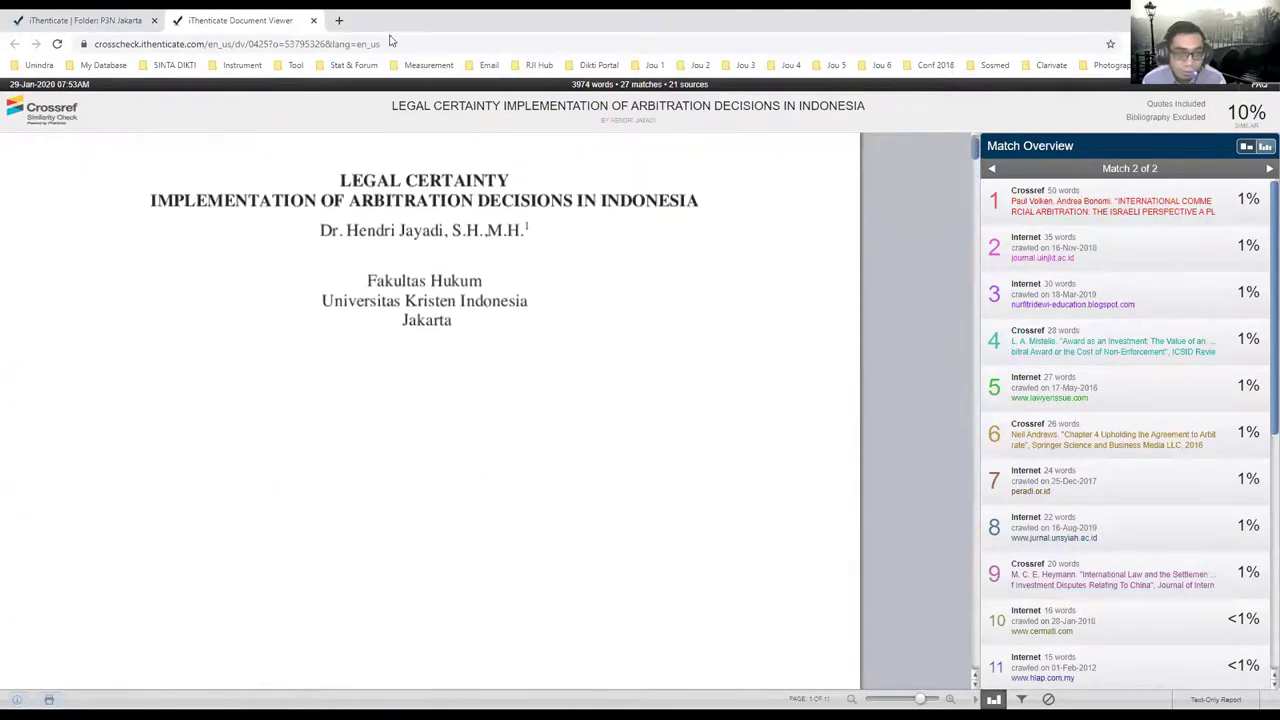
{"action": "left_click", "coordinate": [82, 22]}
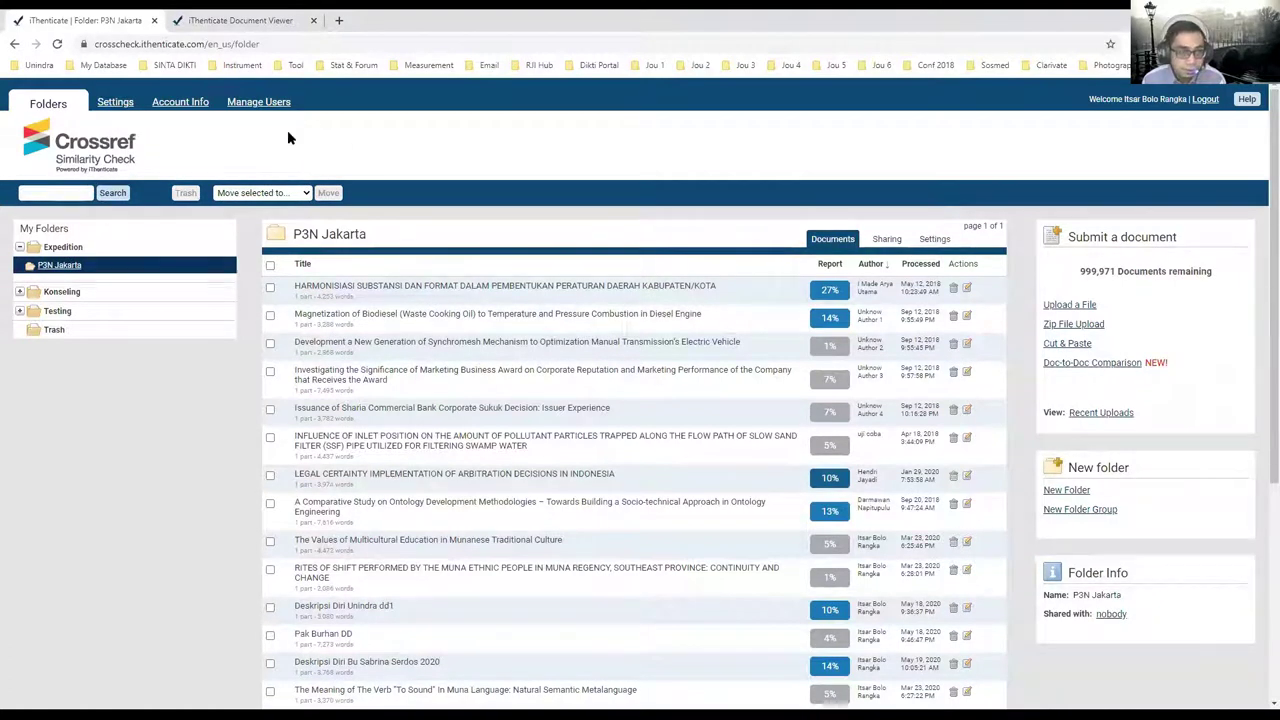
View the list of users with access to the iThenticate account, followed by the account's own profile settings.
{"action": "left_click", "coordinate": [268, 103]}
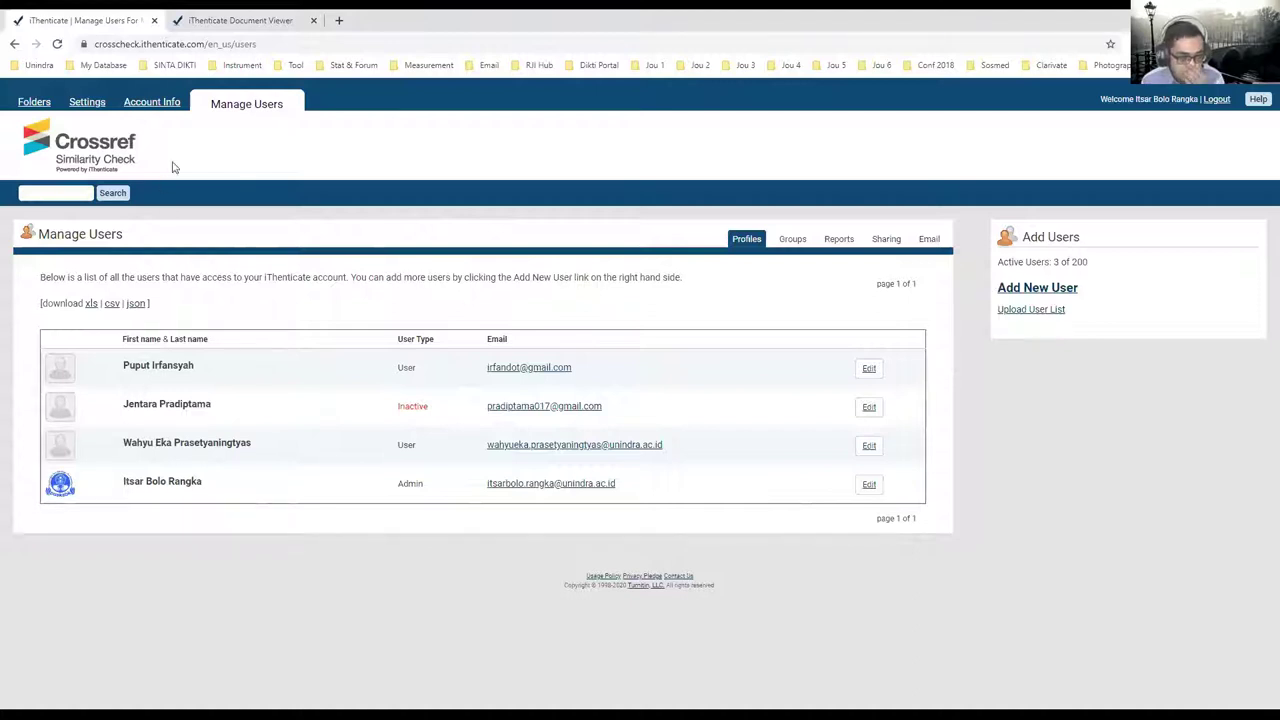
{"action": "left_click", "coordinate": [165, 103]}
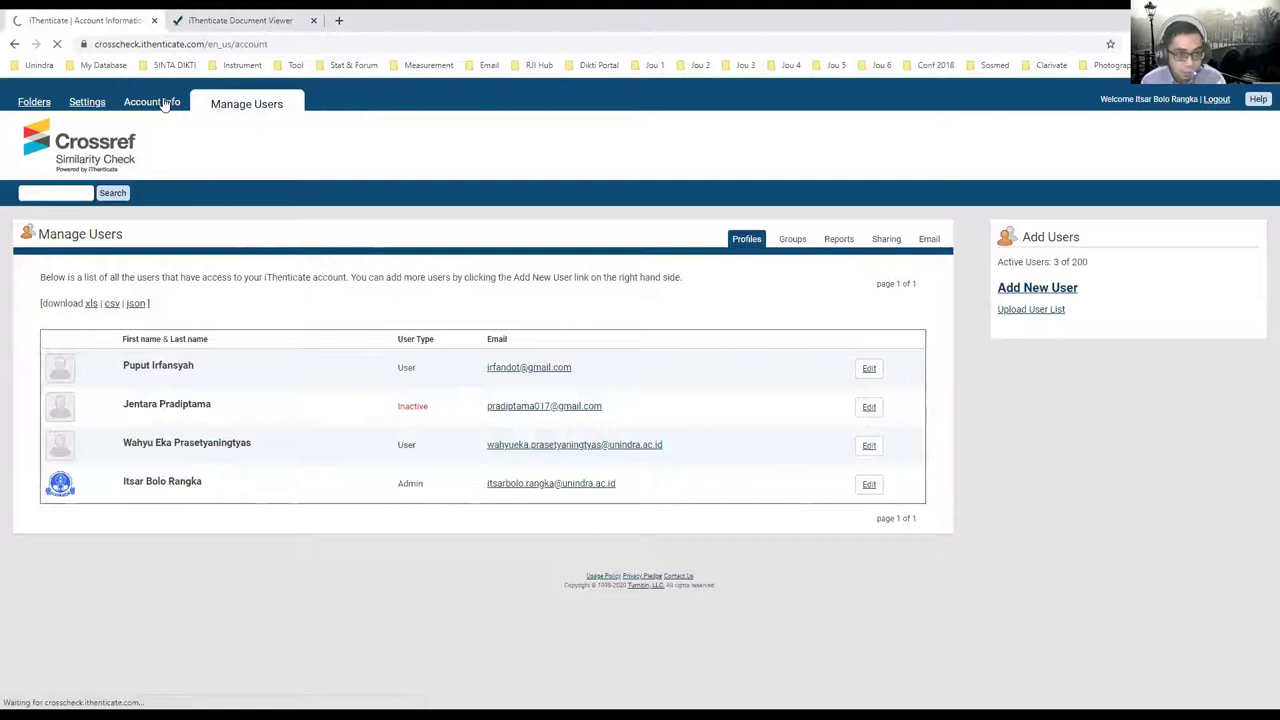
{"action": "scroll", "coordinate": [314, 380], "scroll_direction": "down", "scroll_amount": 2}
{"action": "scroll", "coordinate": [313, 385], "scroll_direction": "up", "scroll_amount": 2}
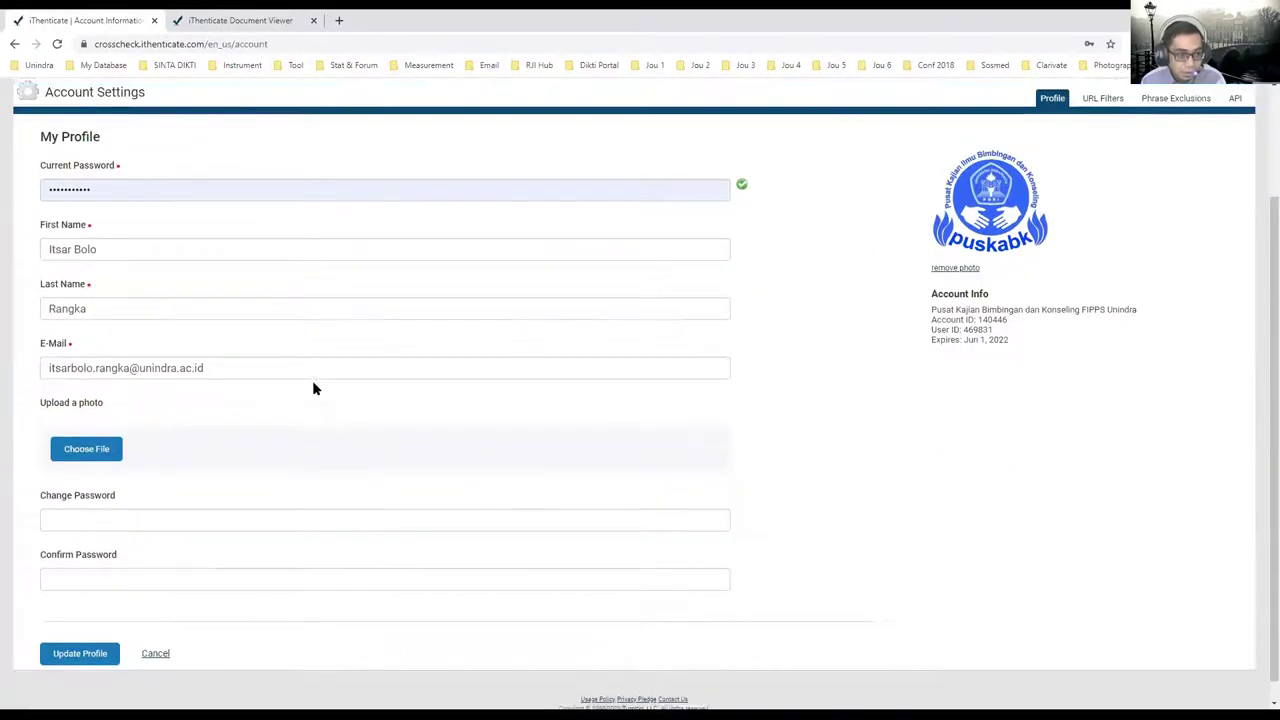
Review the general settings page and view the available home folder options without choosing one.
{"action": "left_click", "coordinate": [97, 104]}
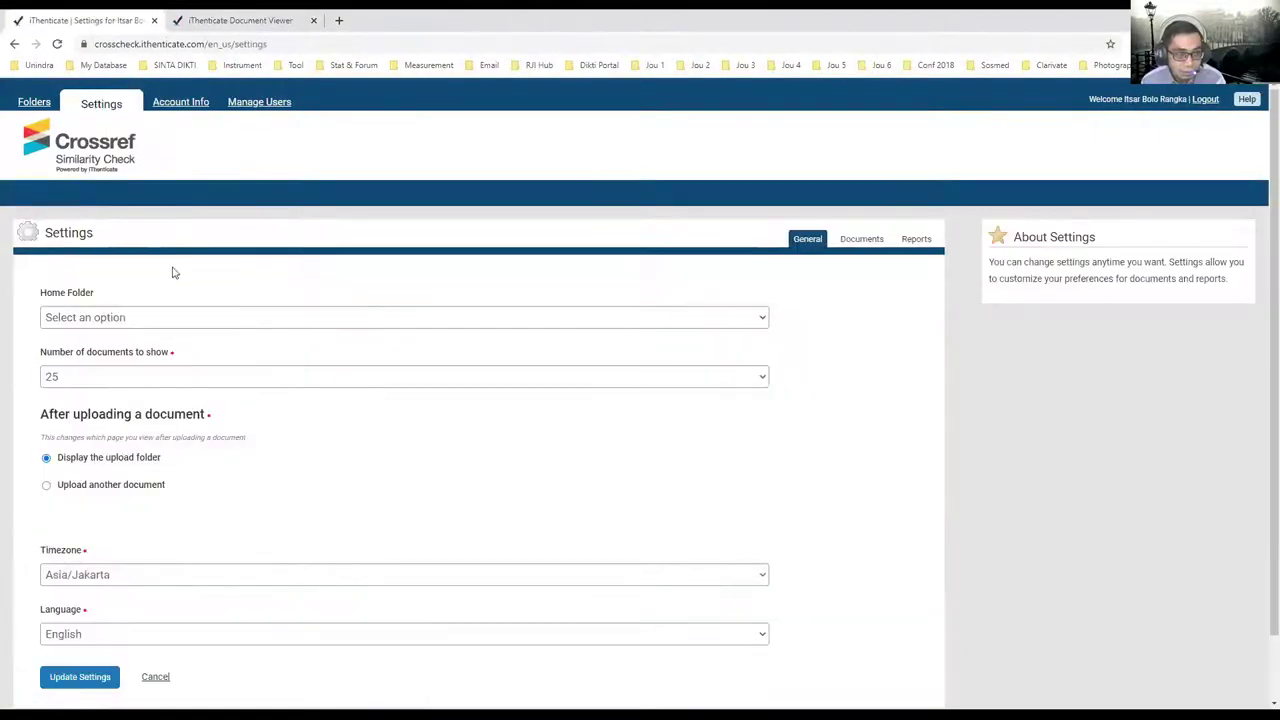
{"action": "scroll", "coordinate": [449, 406], "scroll_direction": "down", "scroll_amount": 1}
{"action": "scroll", "coordinate": [210, 281], "scroll_direction": "up", "scroll_amount": 1}
{"action": "left_click", "coordinate": [229, 316]}
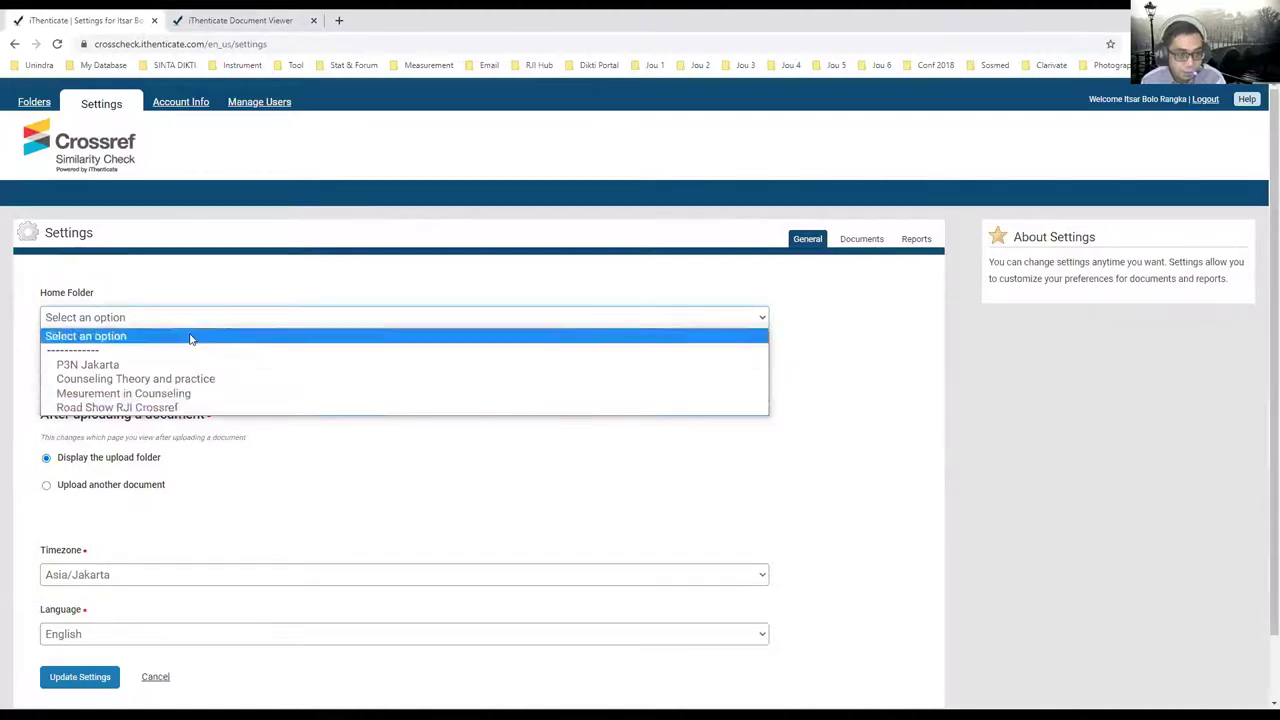
{"action": "left_click", "coordinate": [270, 463]}
{"action": "scroll", "coordinate": [270, 463], "scroll_direction": "down", "scroll_amount": 1}
{"action": "scroll", "coordinate": [266, 431], "scroll_direction": "up", "scroll_amount": 1}
Return to the P3N Jakarta folder and look through its document list.
{"action": "left_click", "coordinate": [35, 103]}
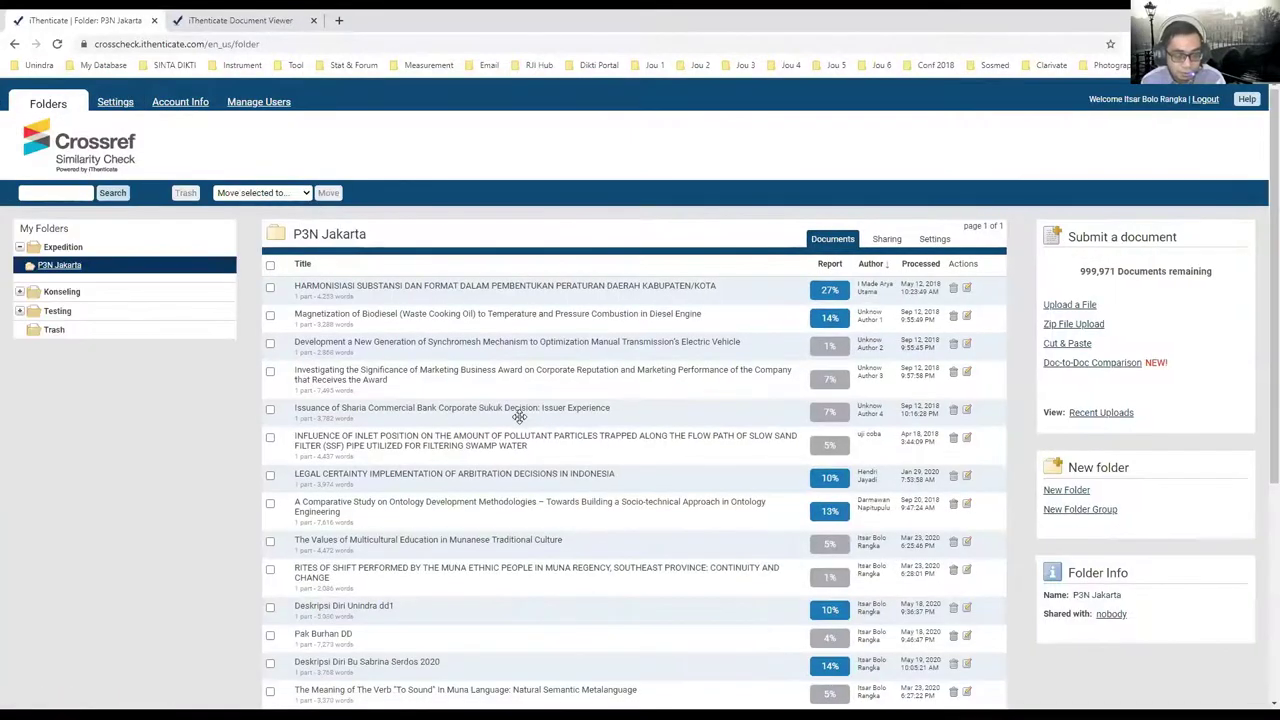
{"action": "scroll", "coordinate": [518, 412], "scroll_direction": "down", "scroll_amount": 2}
{"action": "scroll", "coordinate": [519, 416], "scroll_direction": "up", "scroll_amount": 2}
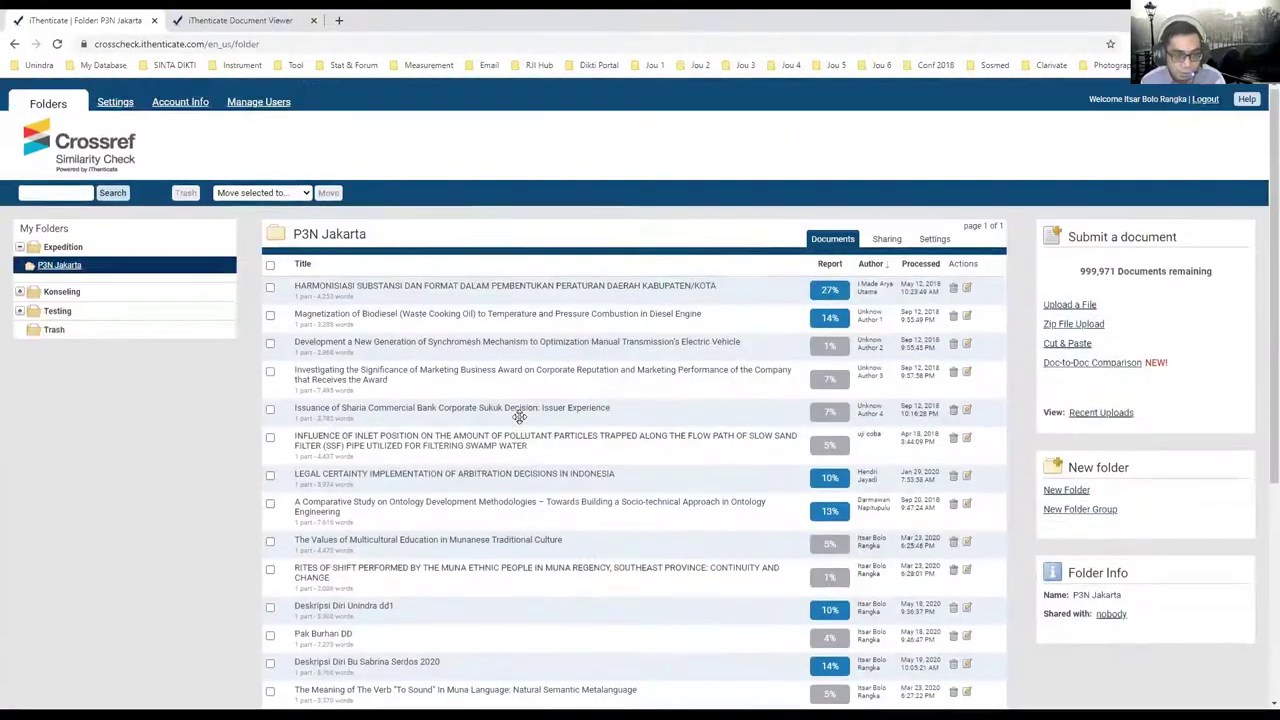